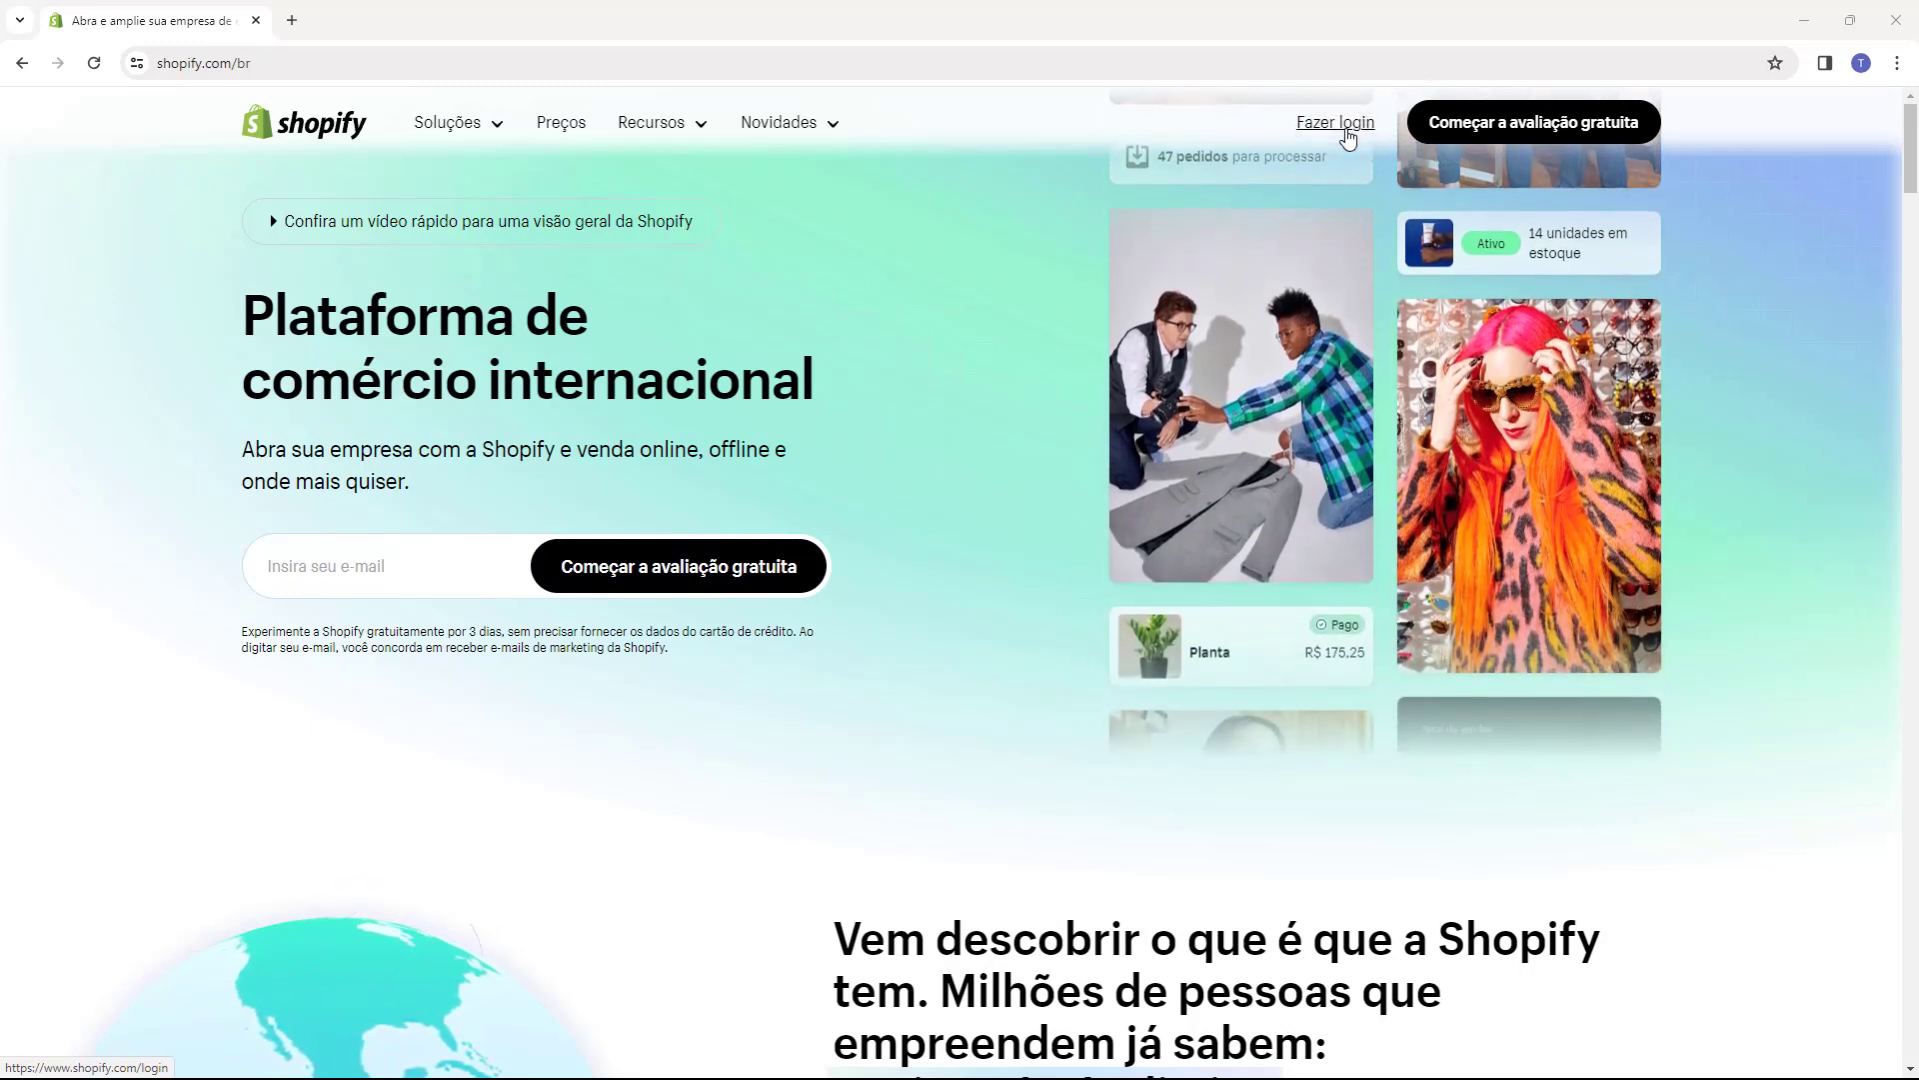
Log in to the Shopify store admin and open the current Dawn theme for customization.
click(1346, 130)
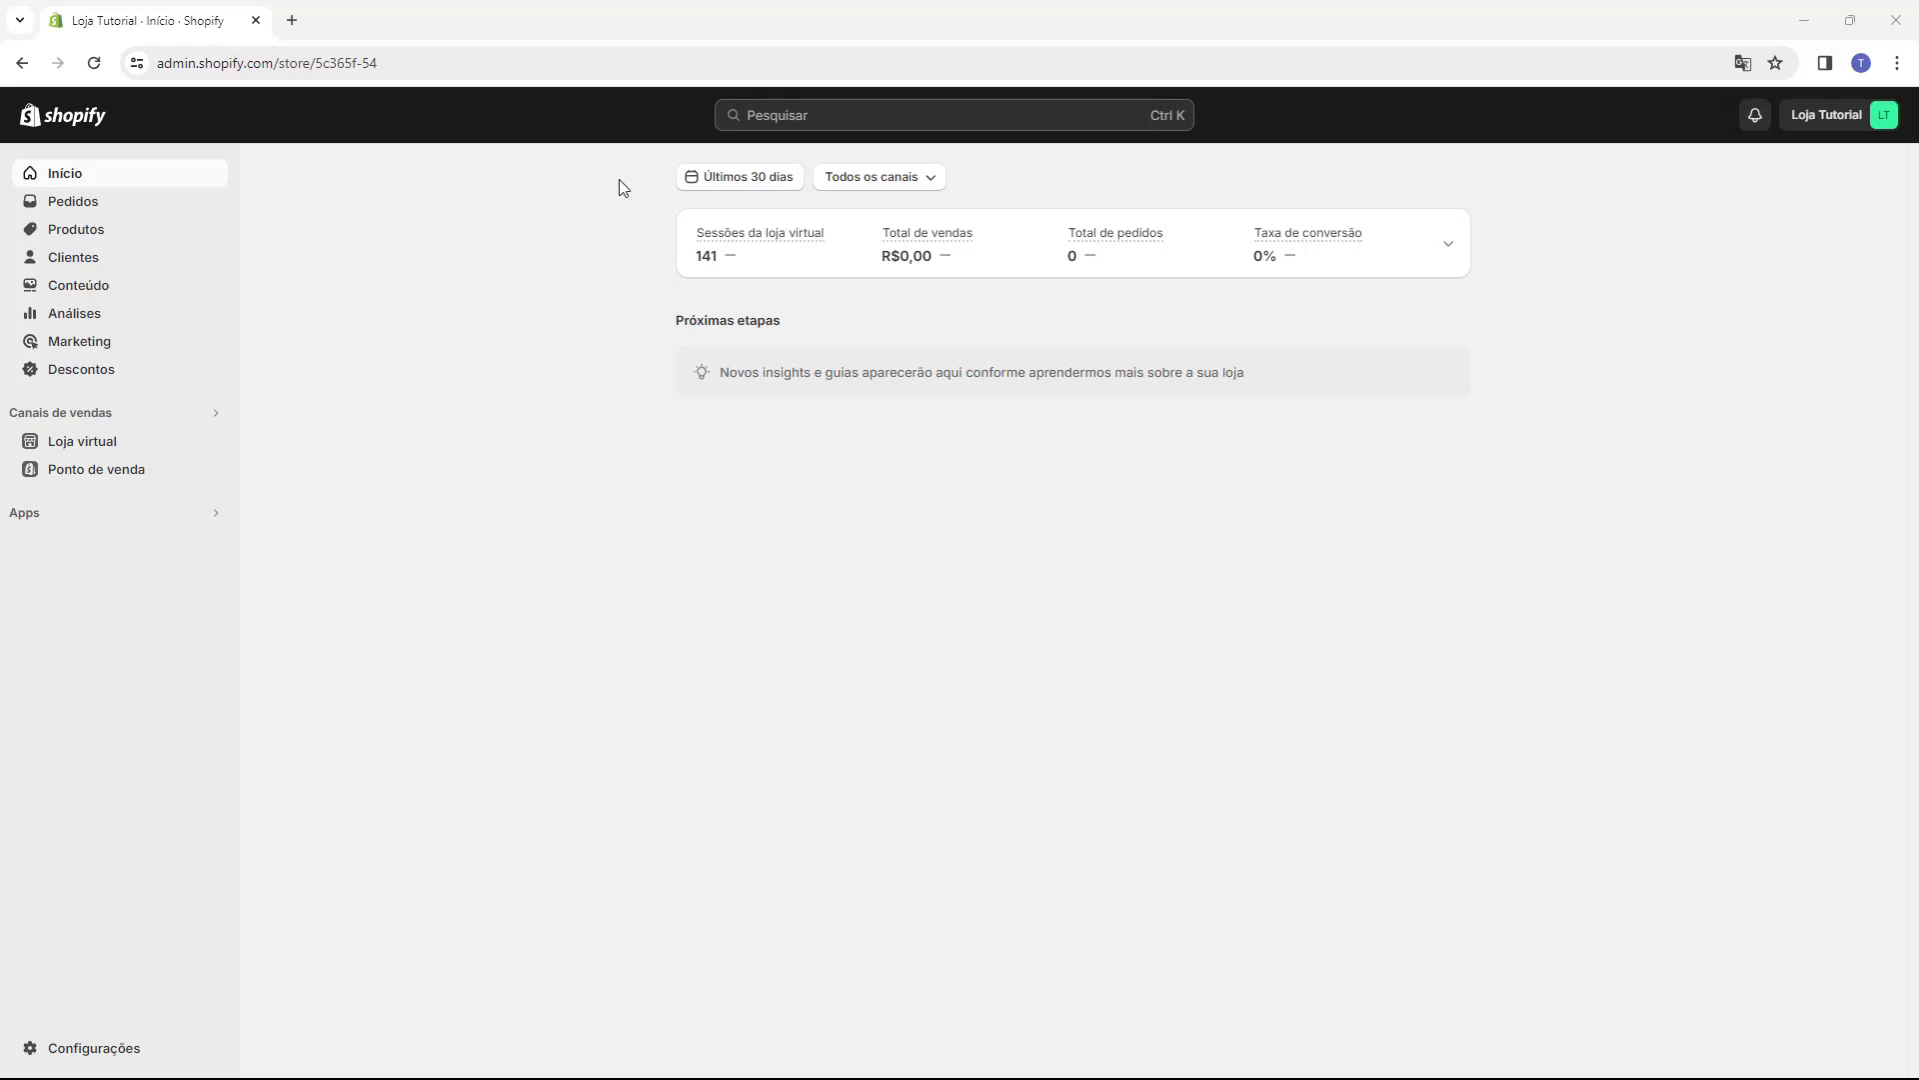
click(75, 446)
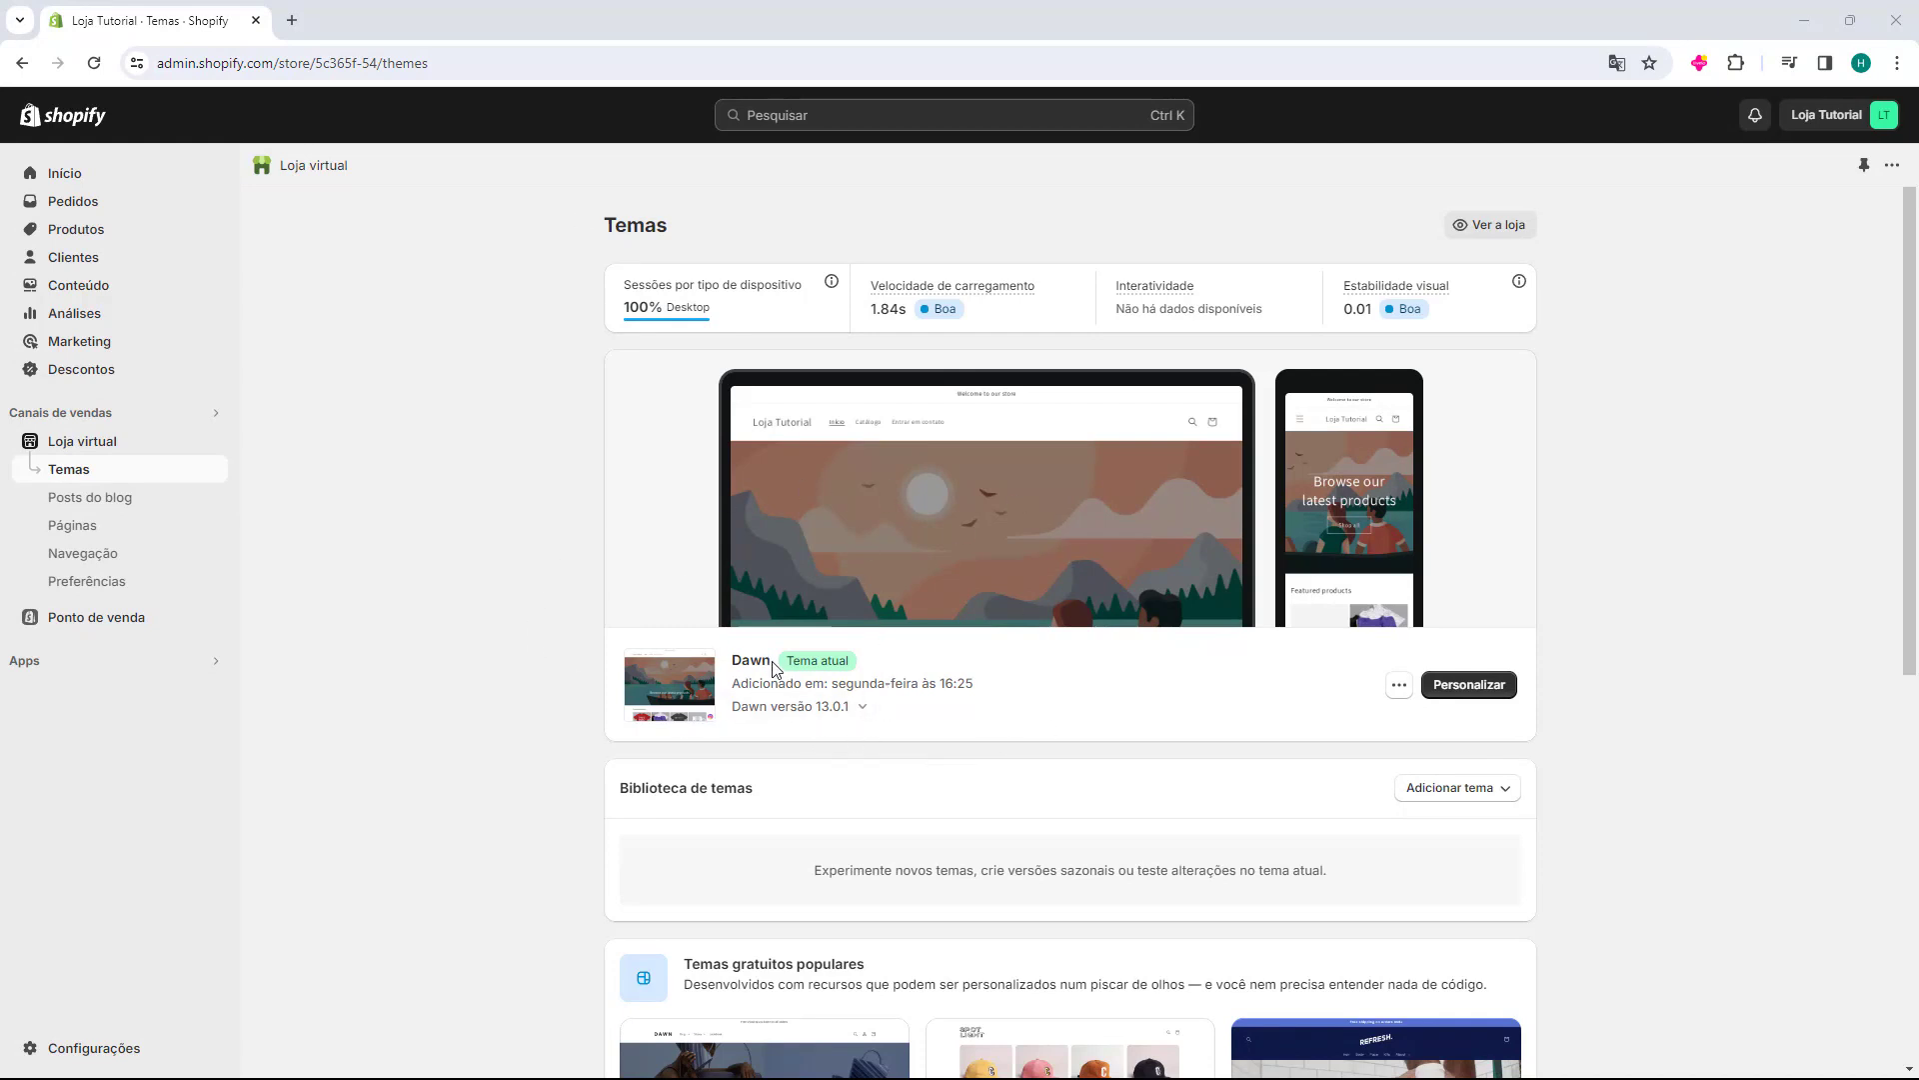
drag(788, 668, 848, 661)
click(836, 662)
click(1470, 688)
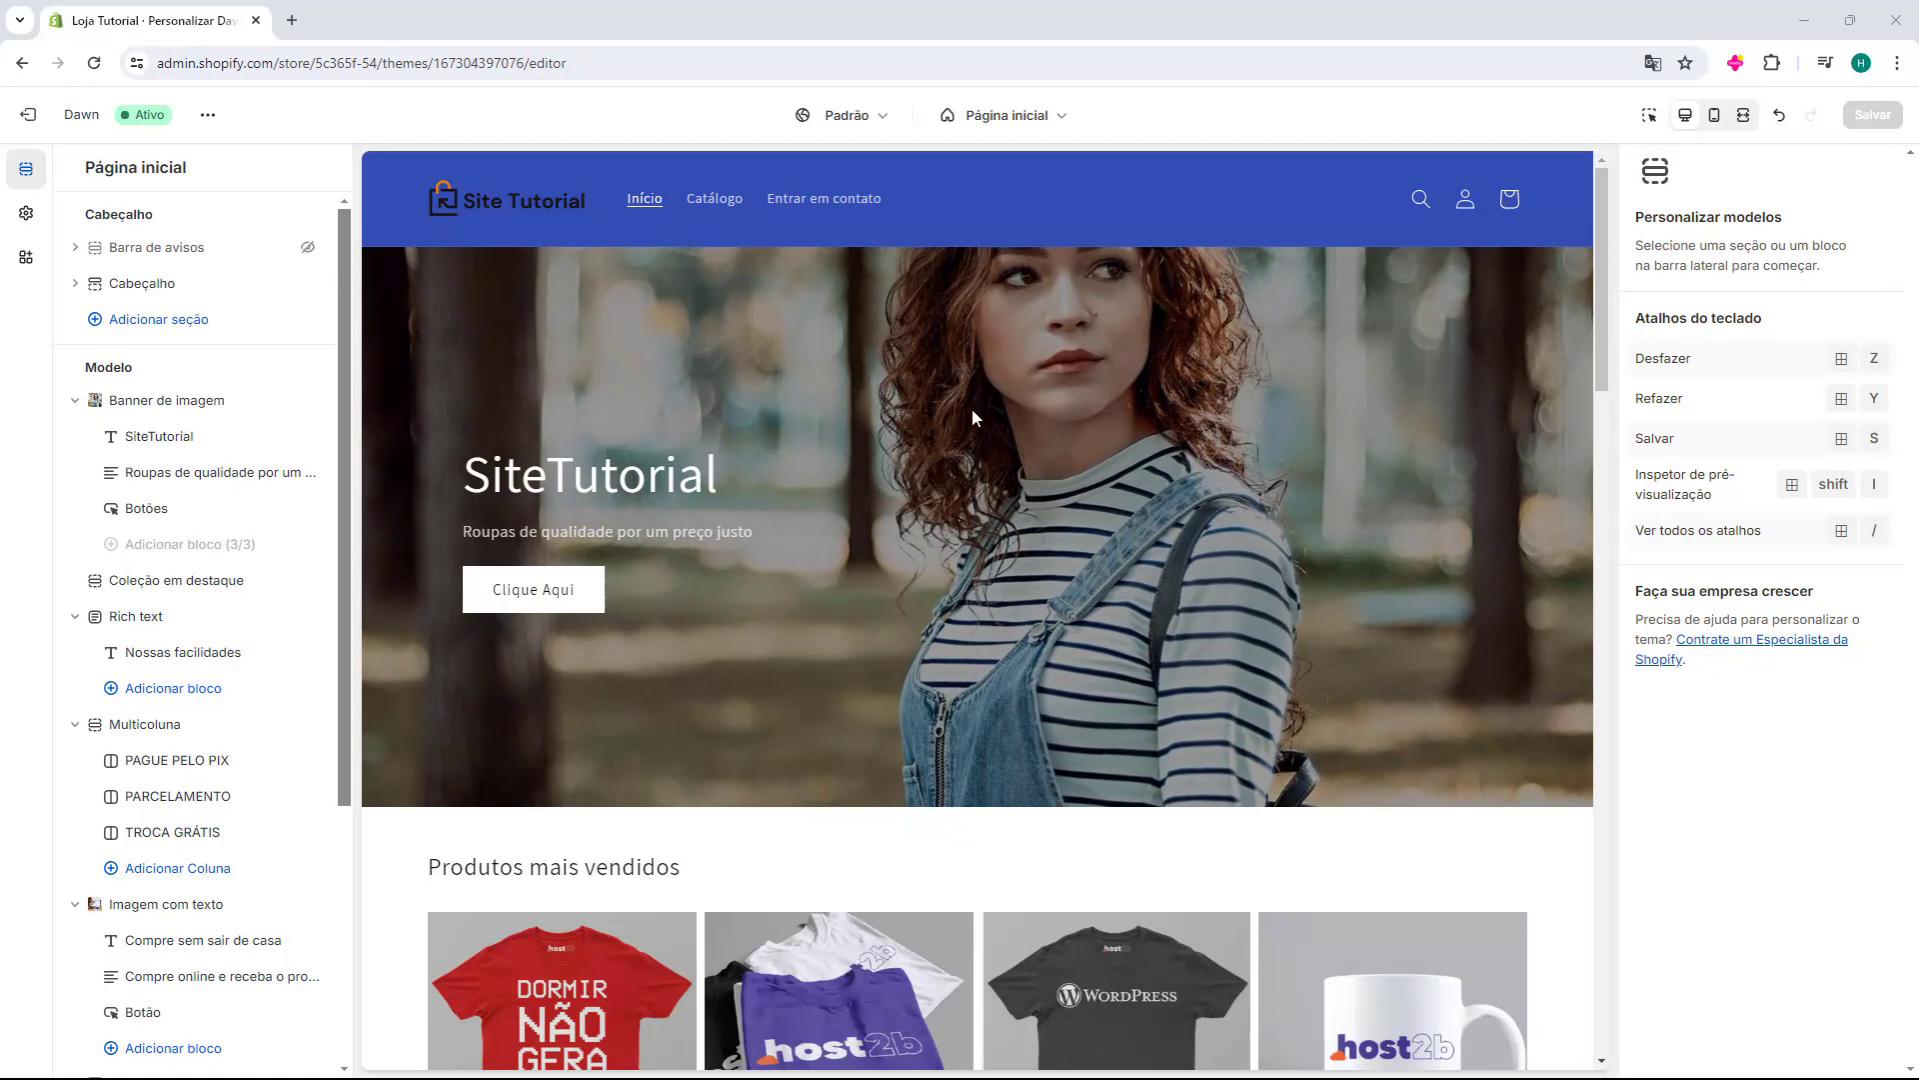
Switch the theme editor to the Produto-padrão product template.
click(1008, 118)
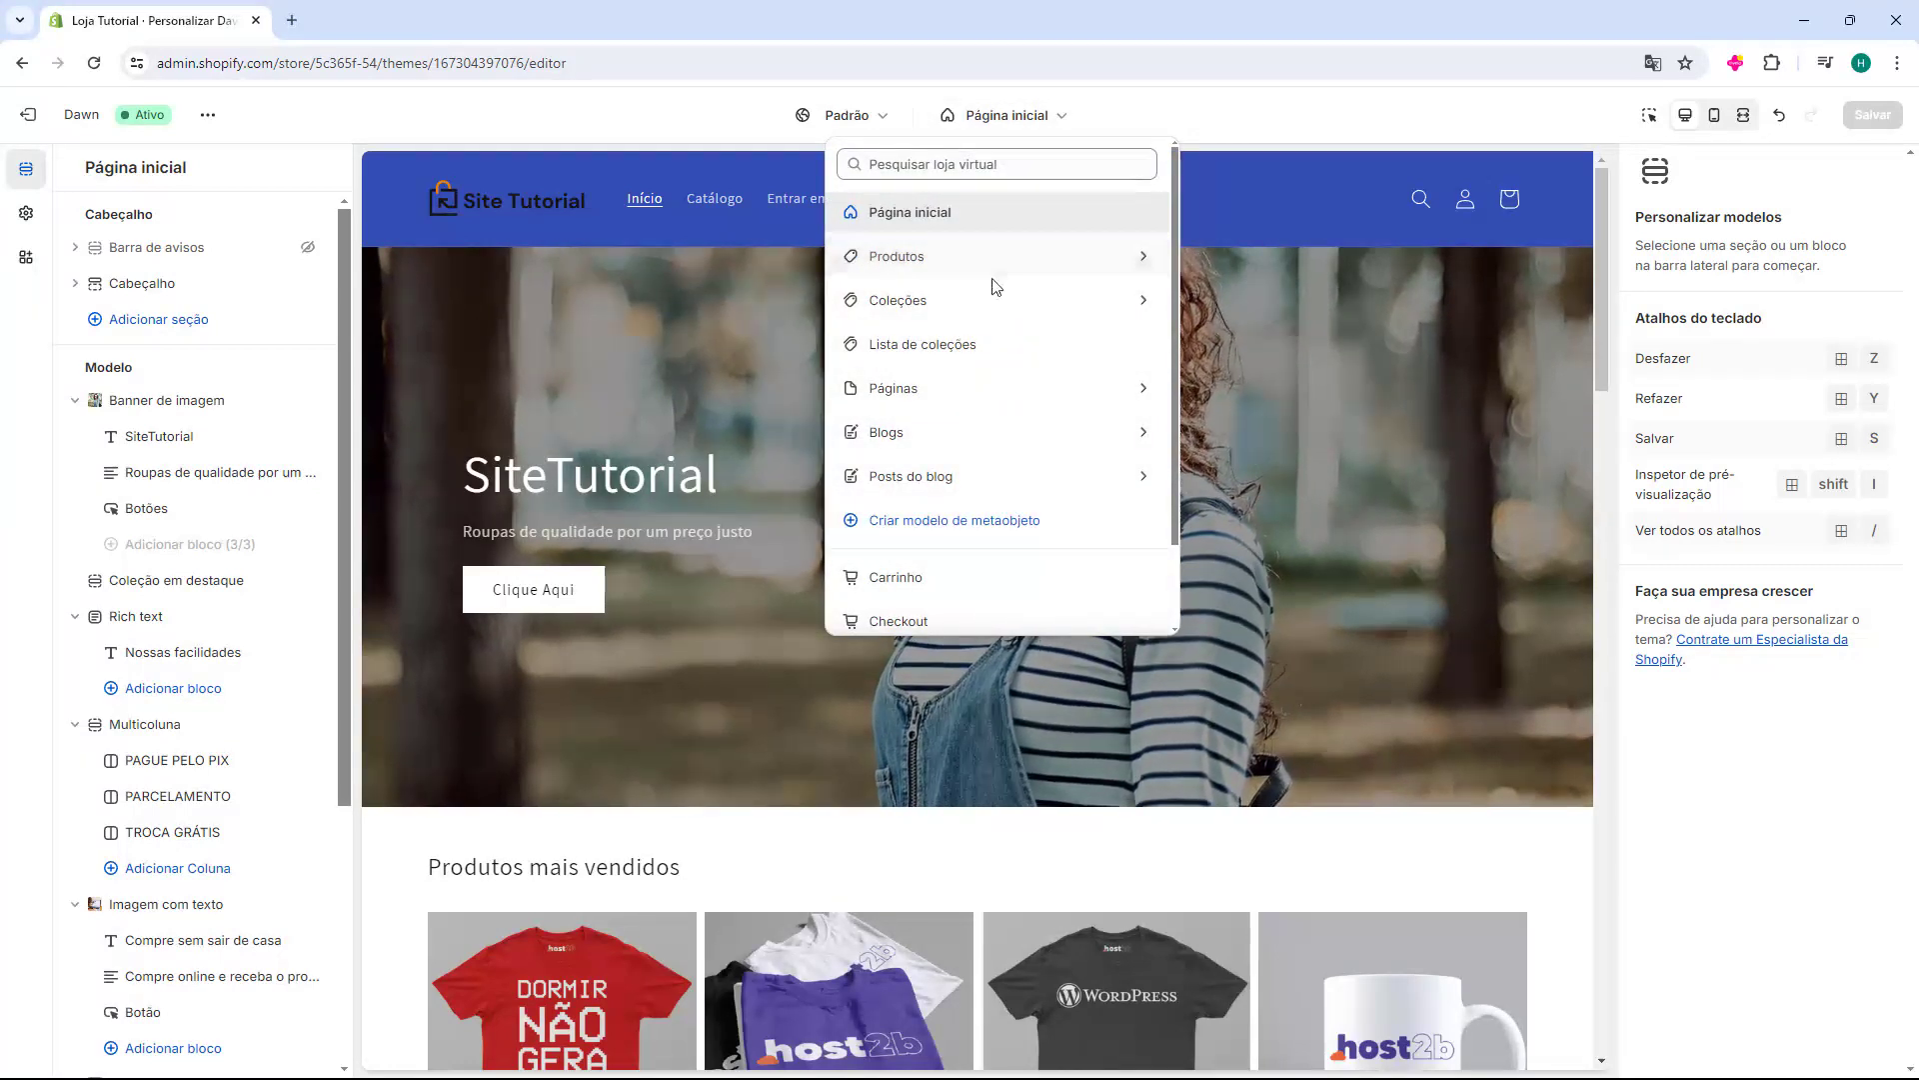
click(890, 266)
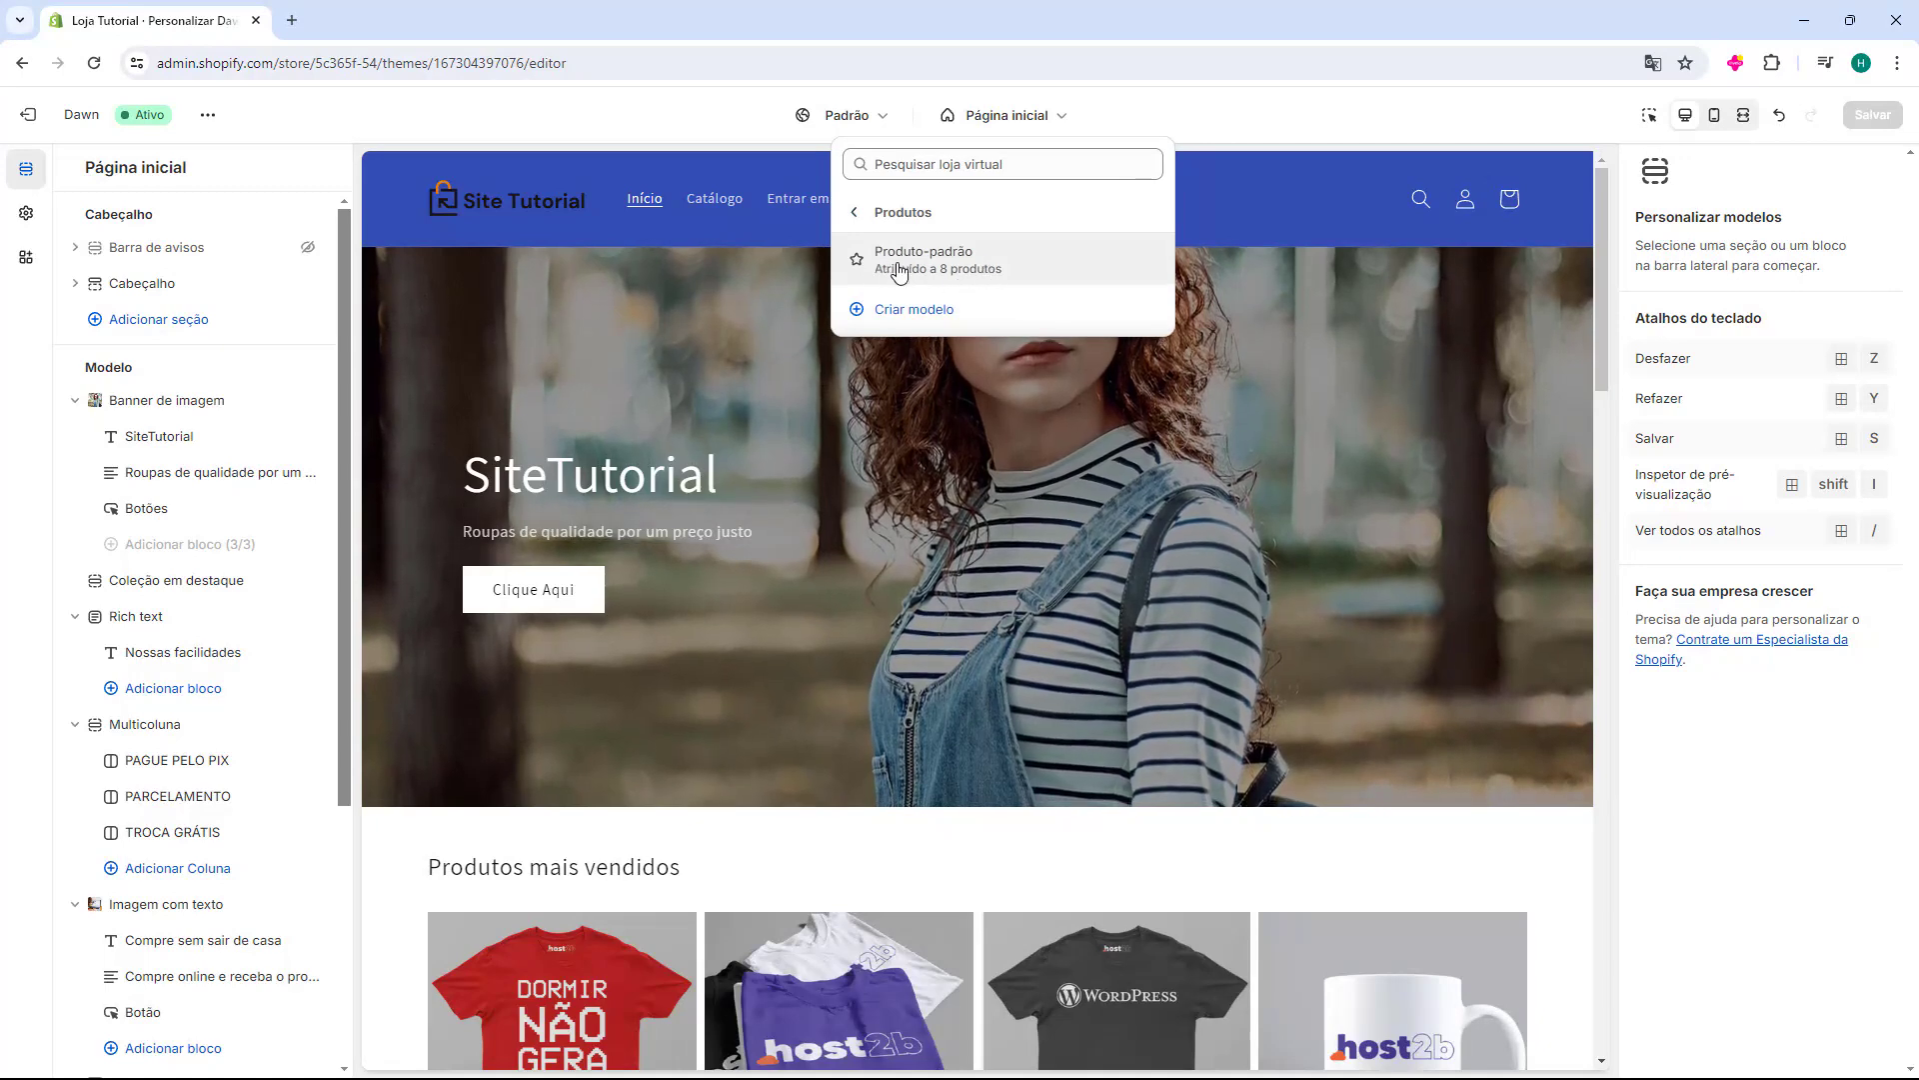
click(942, 262)
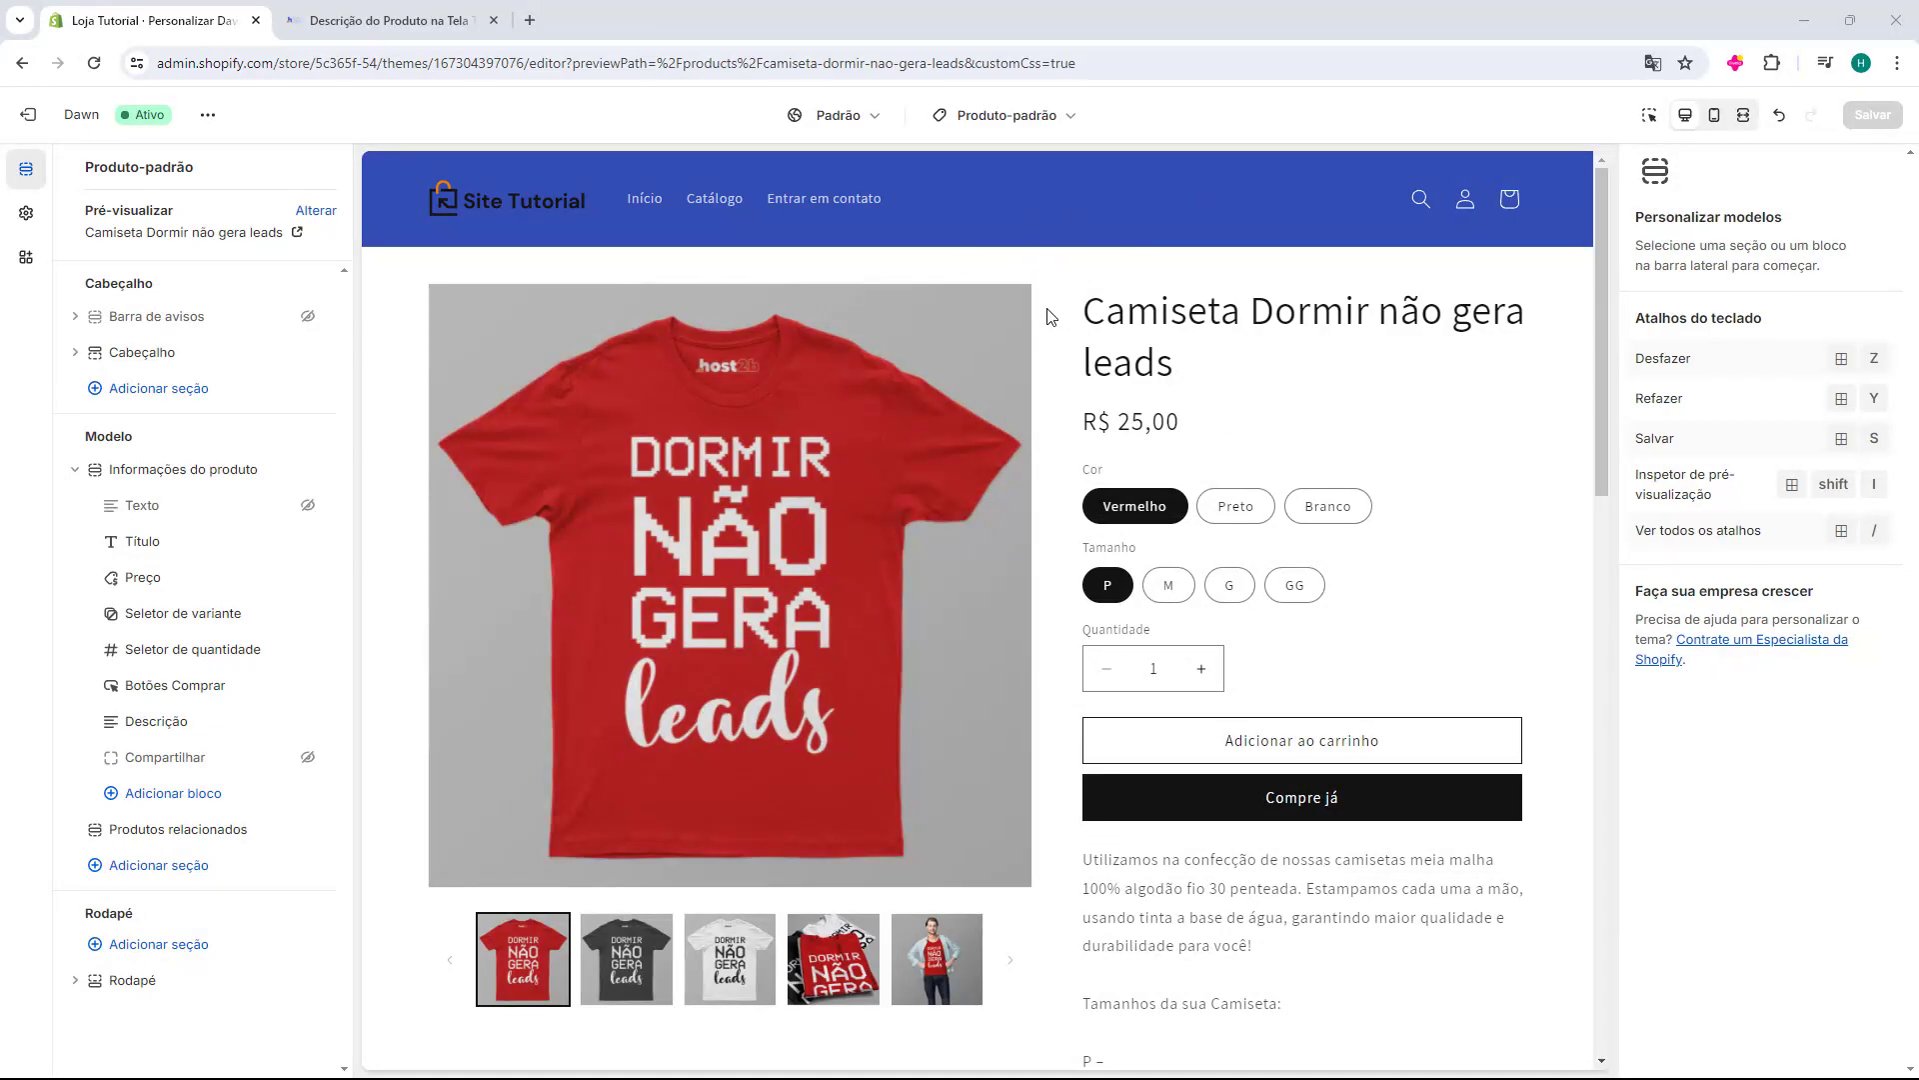
Review the product description in the preview and hide the Descrição block under Informações do produto.
scroll(1049, 316, down, 3)
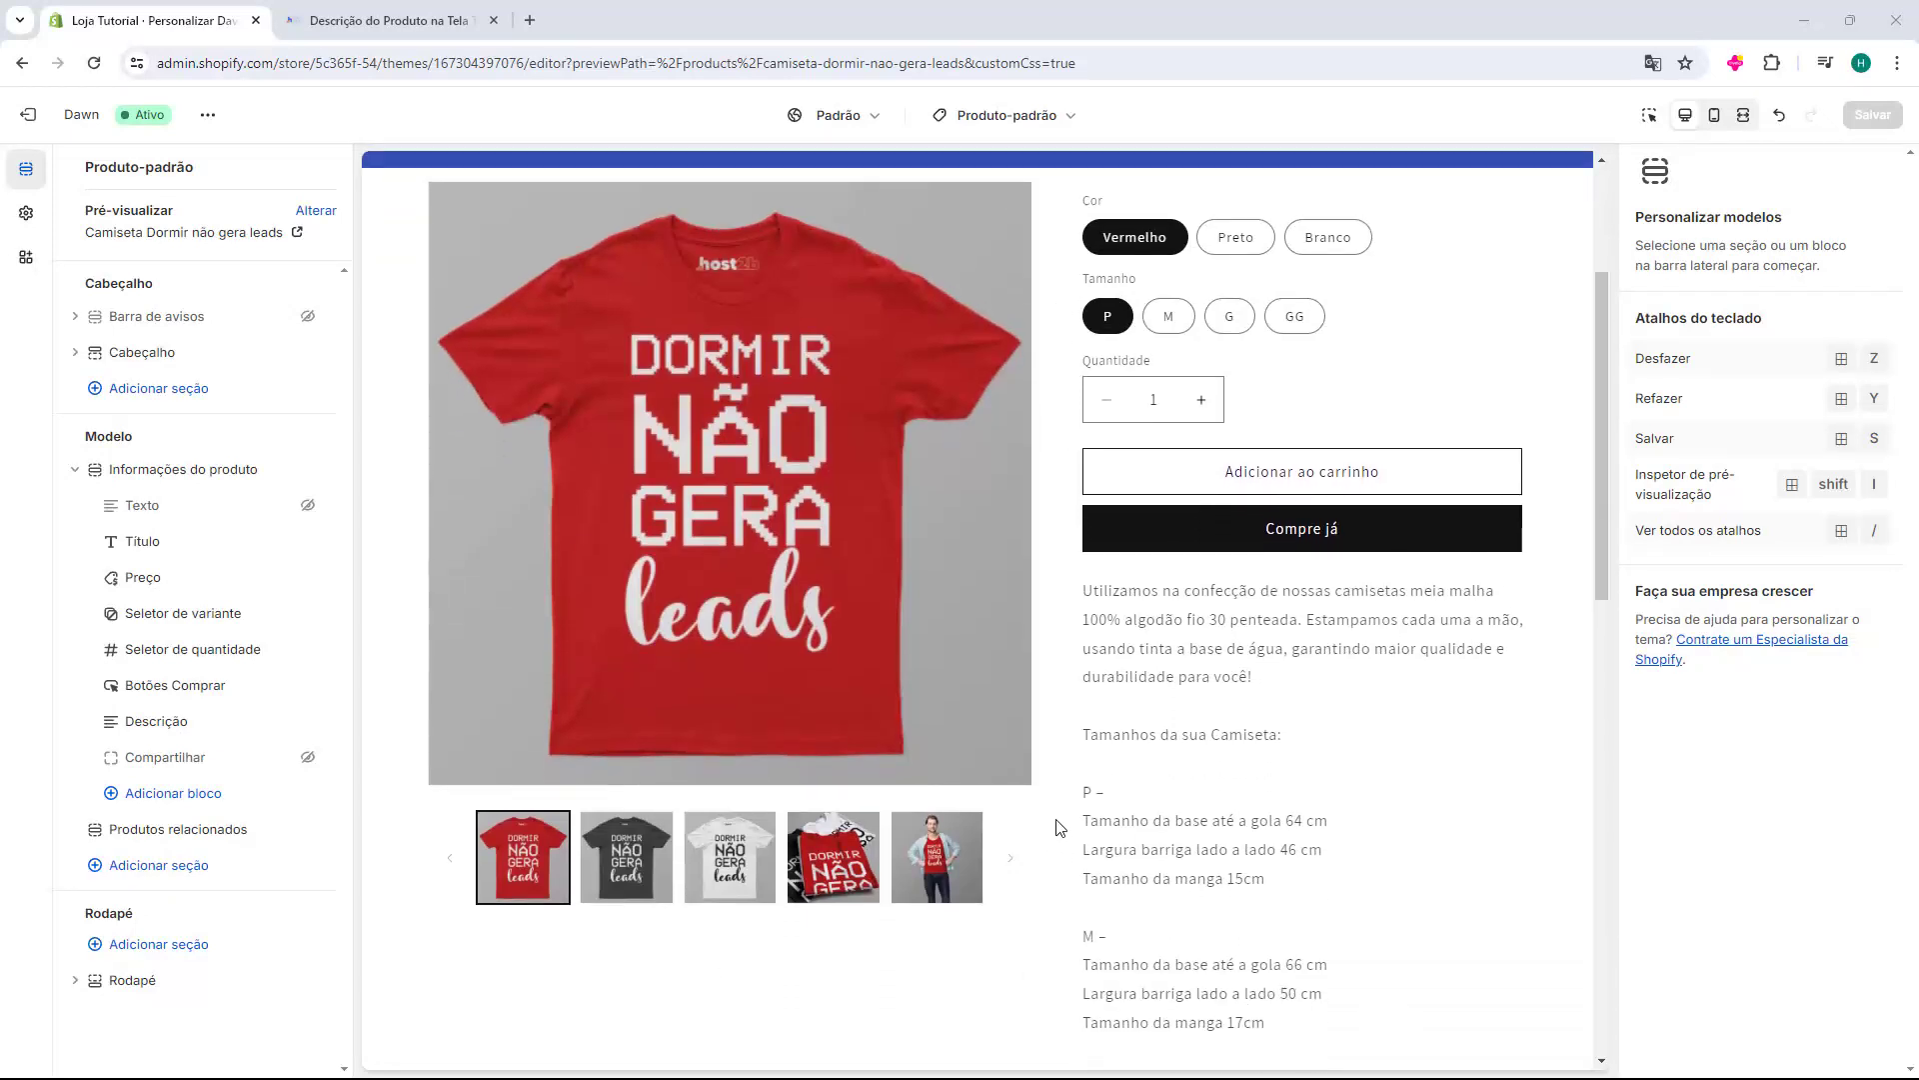
scroll(1221, 566, down, 3)
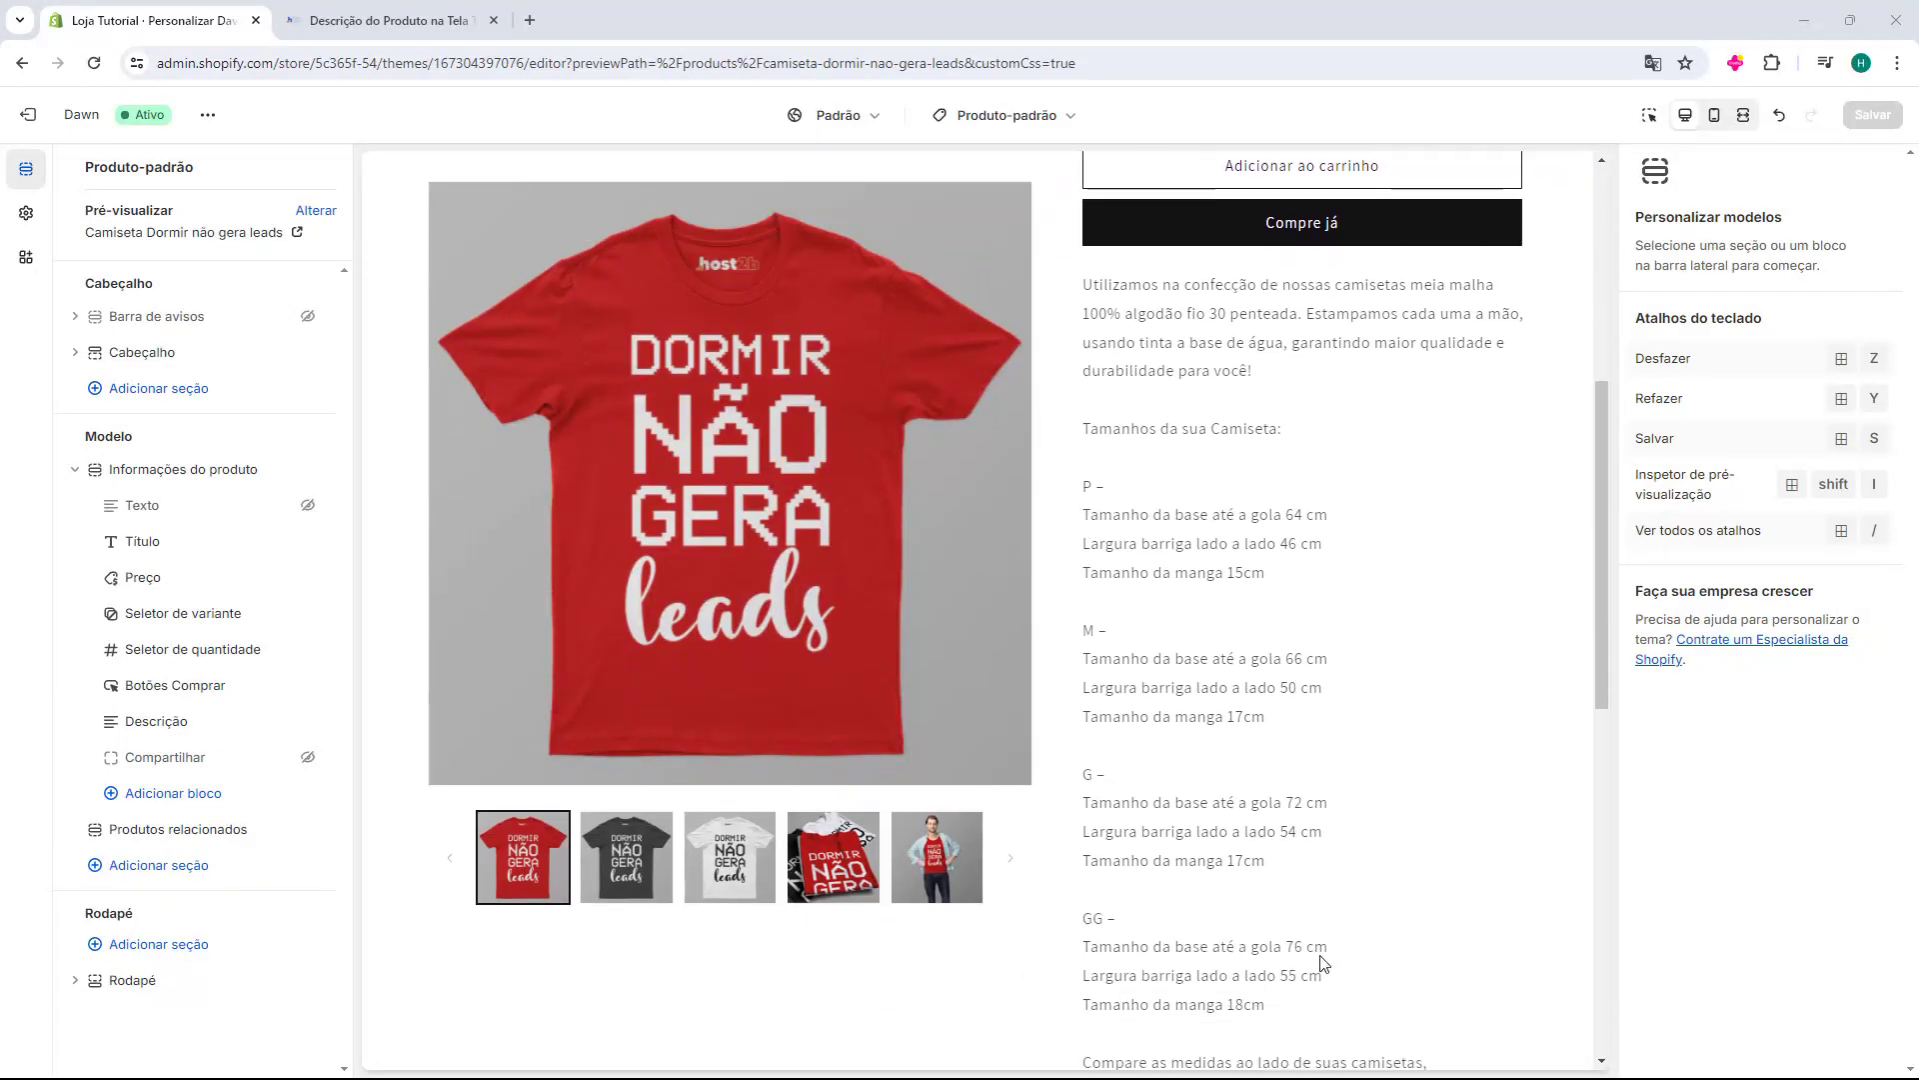
scroll(1325, 986, up, 6)
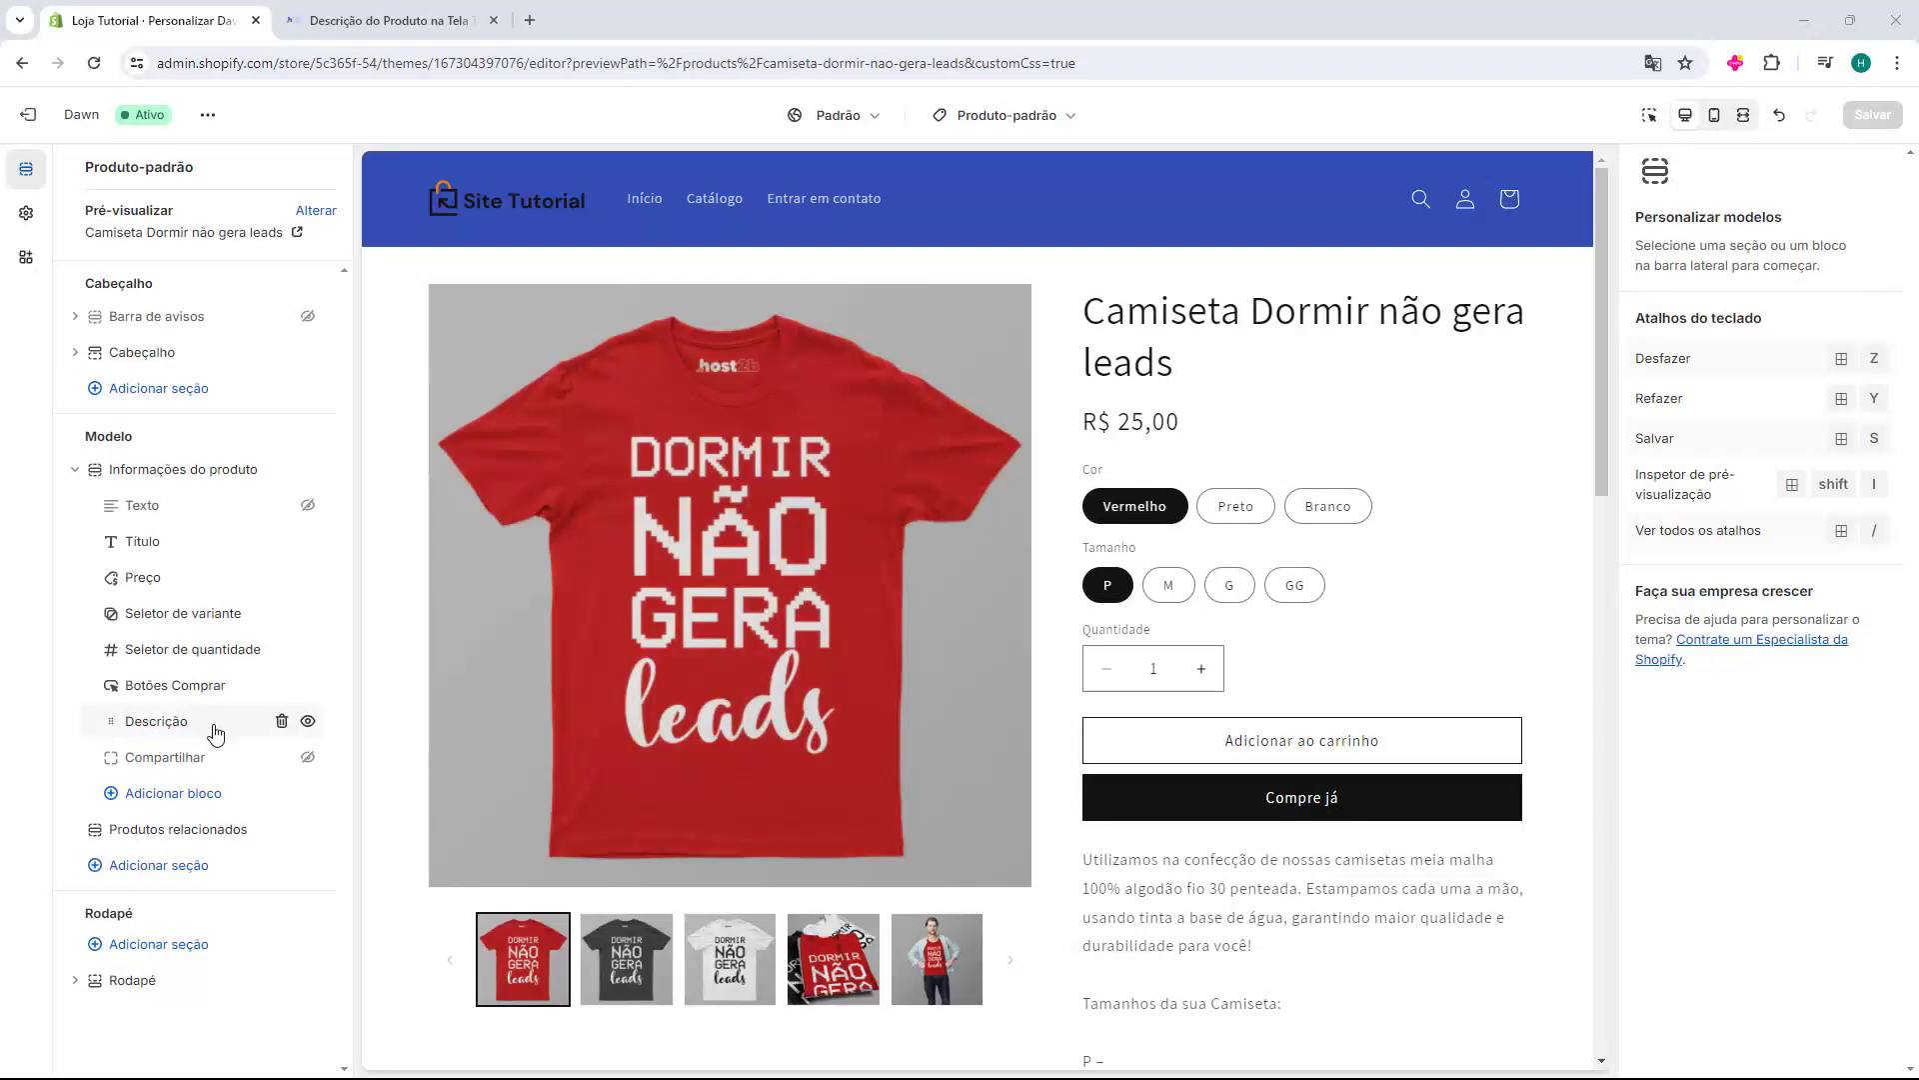
click(308, 725)
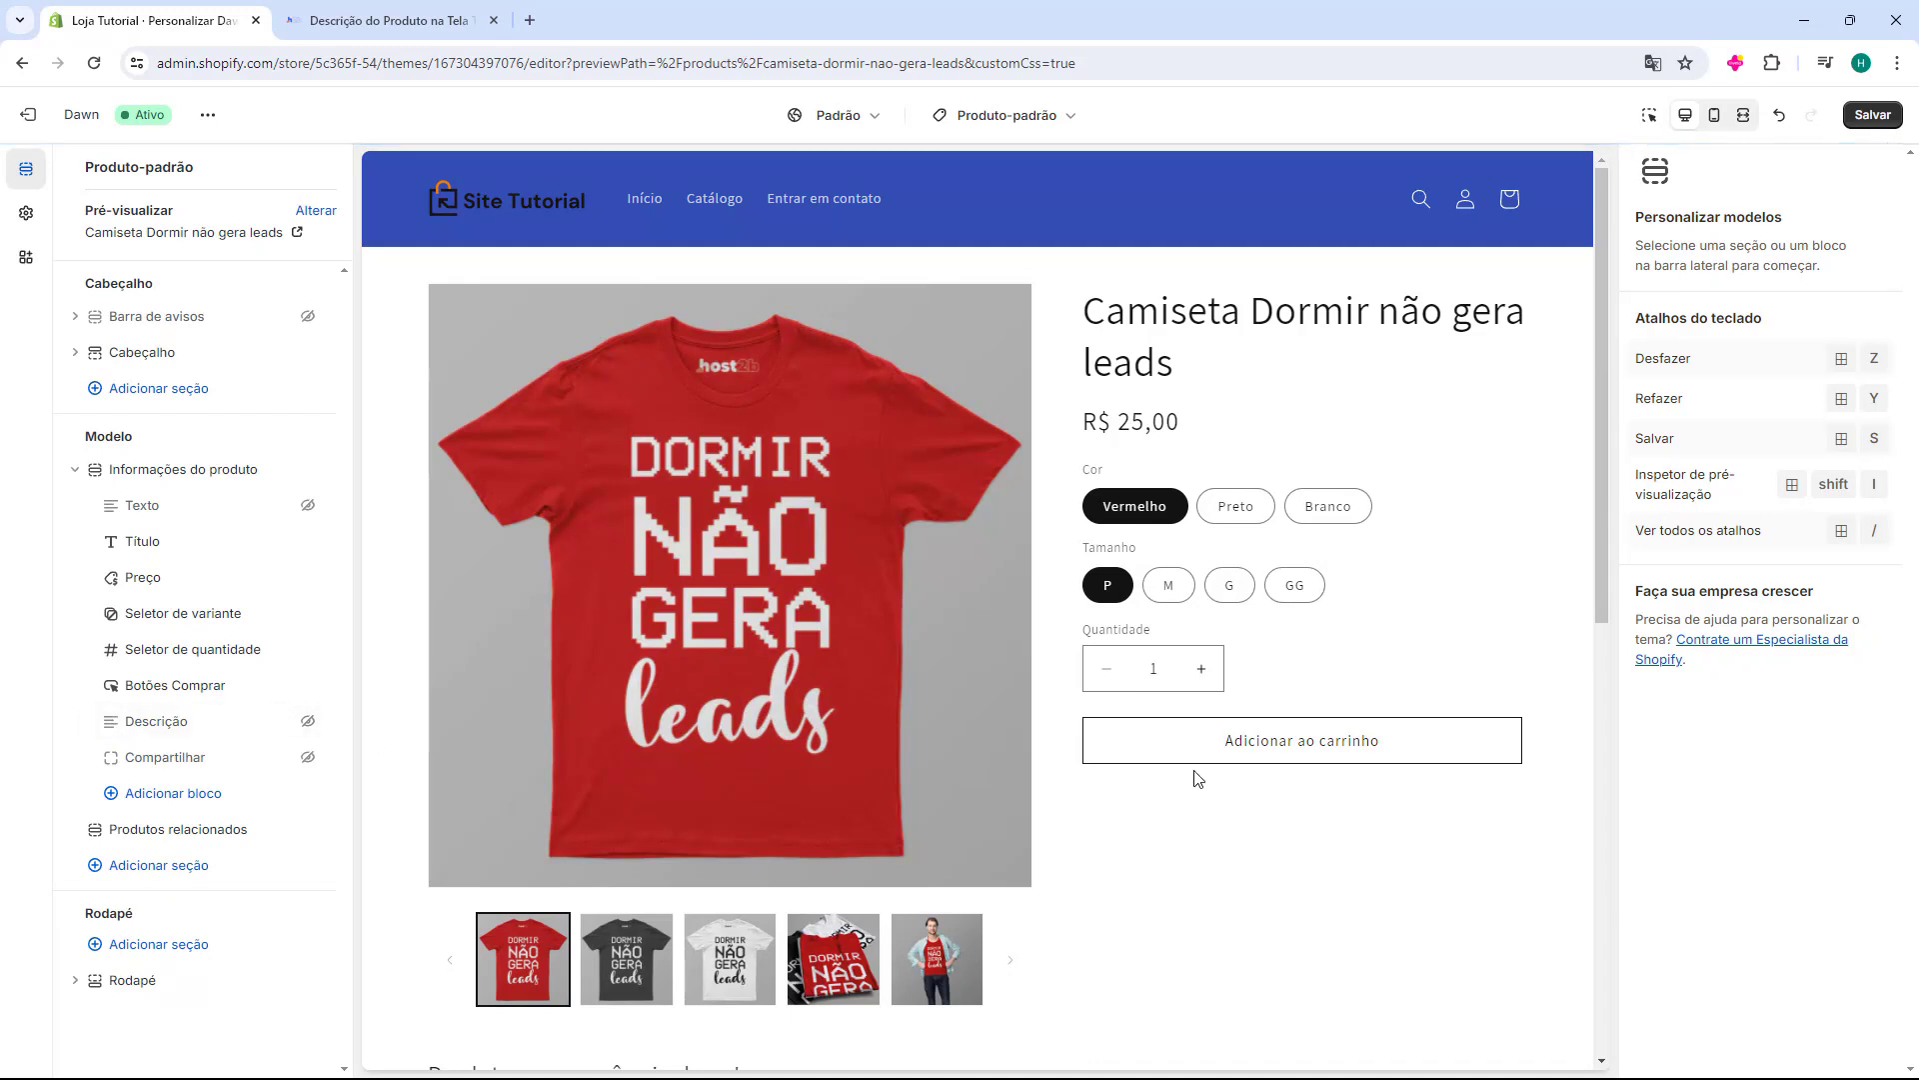
scroll(1189, 780, down, 1)
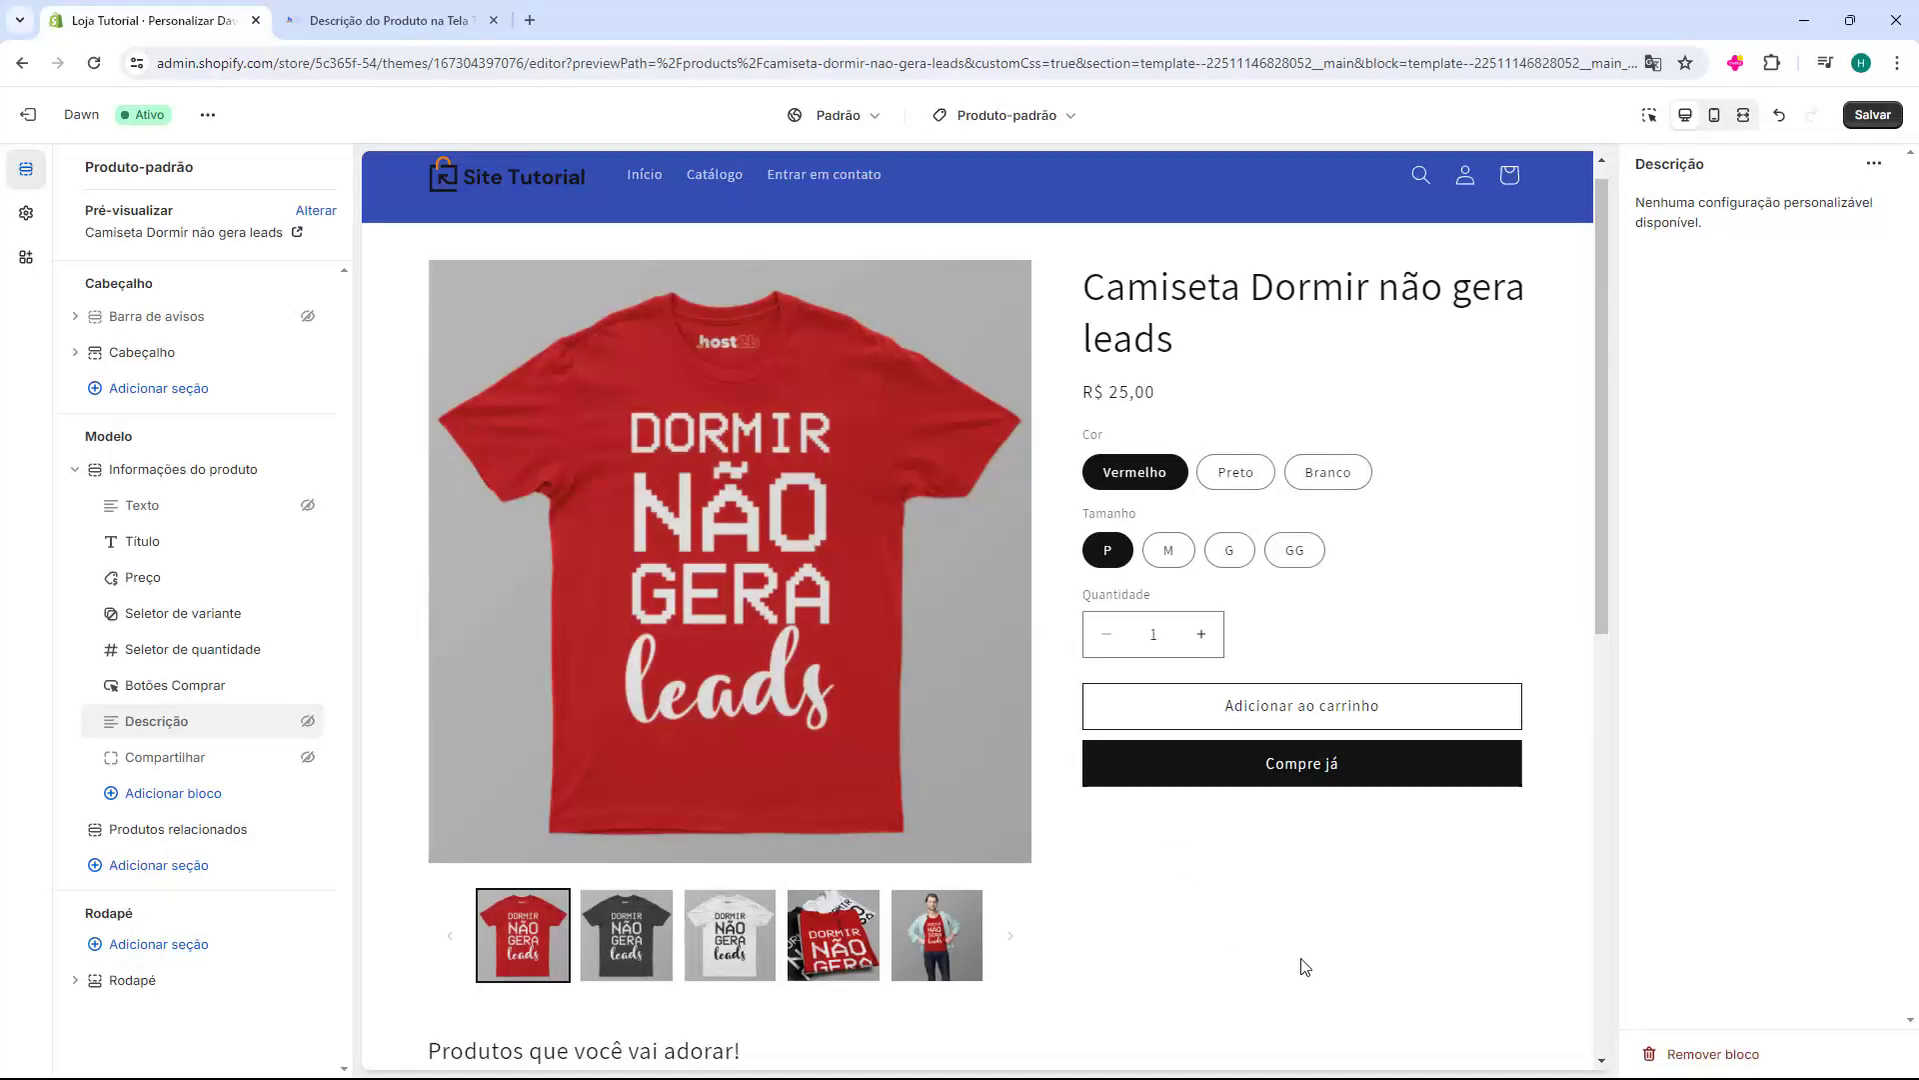
scroll(1267, 874, down, 3)
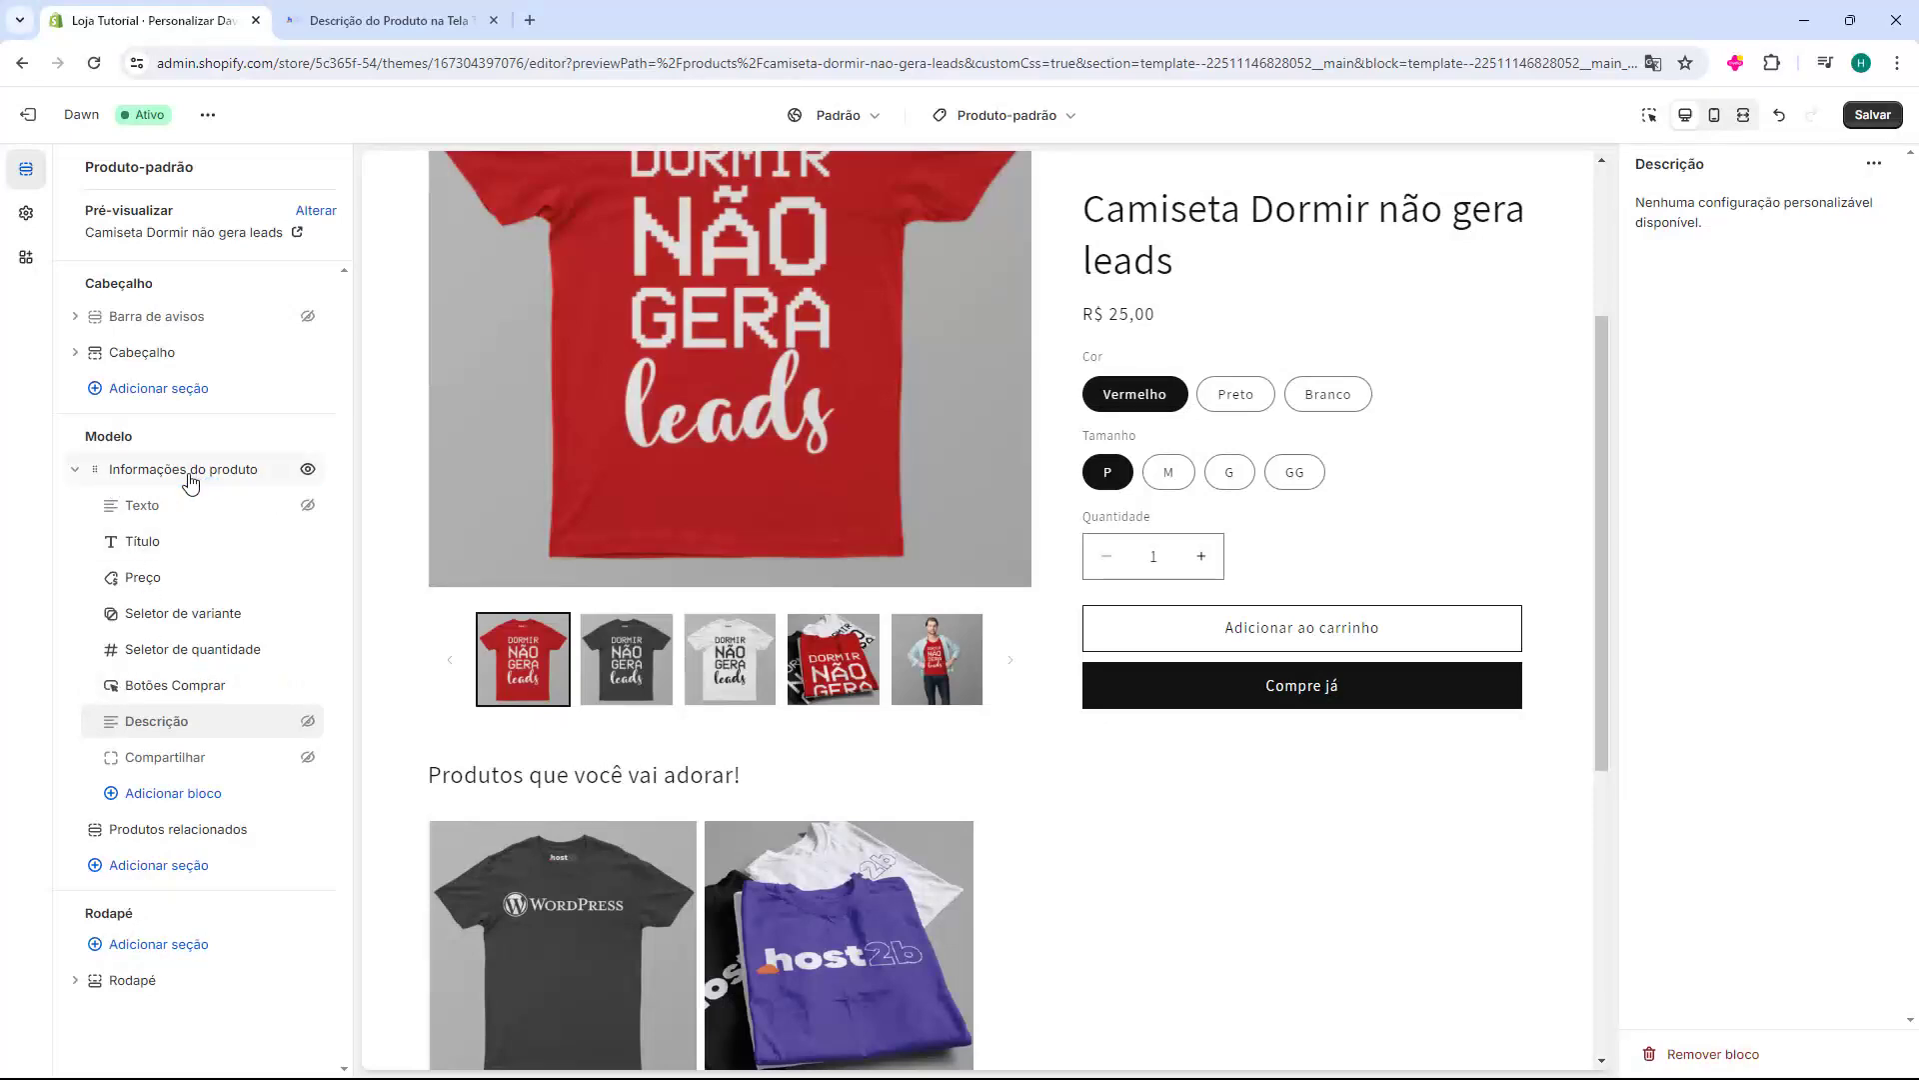
Add a Liquid personalizado section to the template and place it between Informações do produto and Produtos relacionados.
click(78, 476)
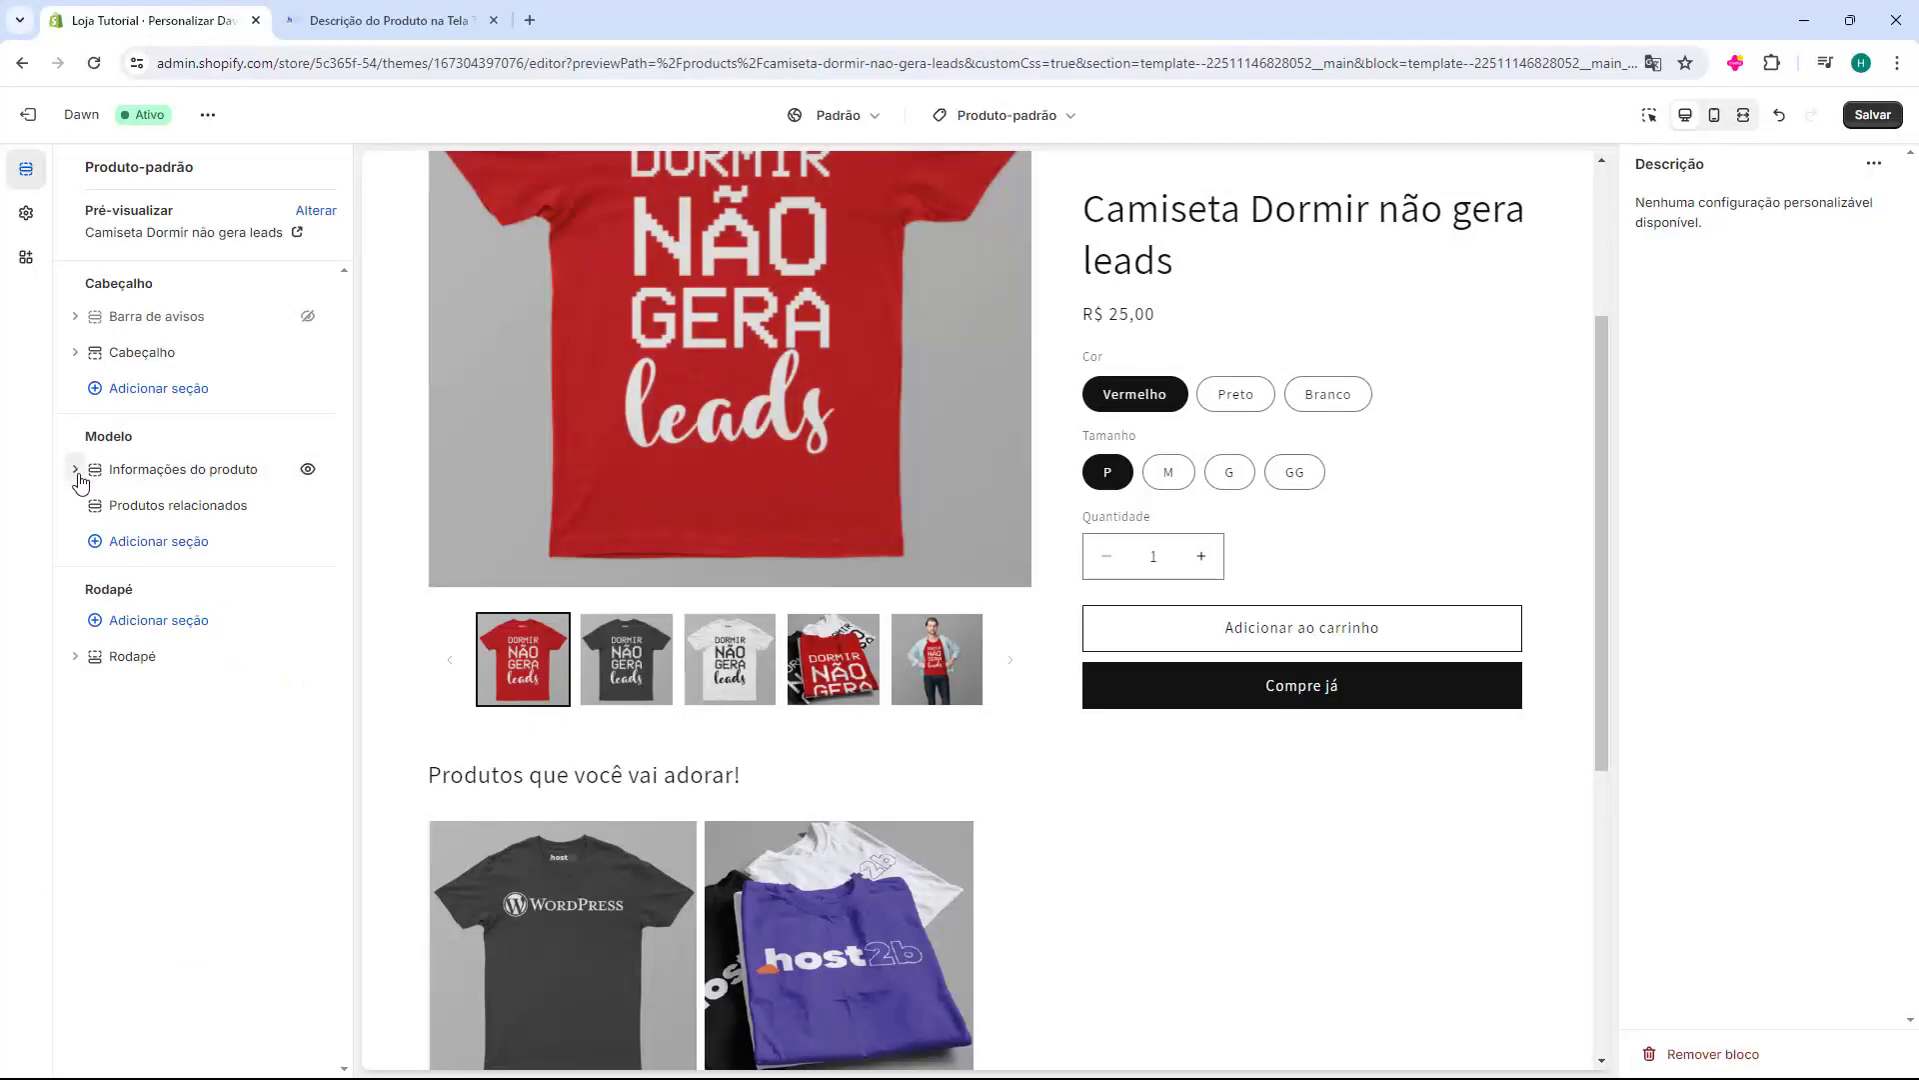
click(167, 549)
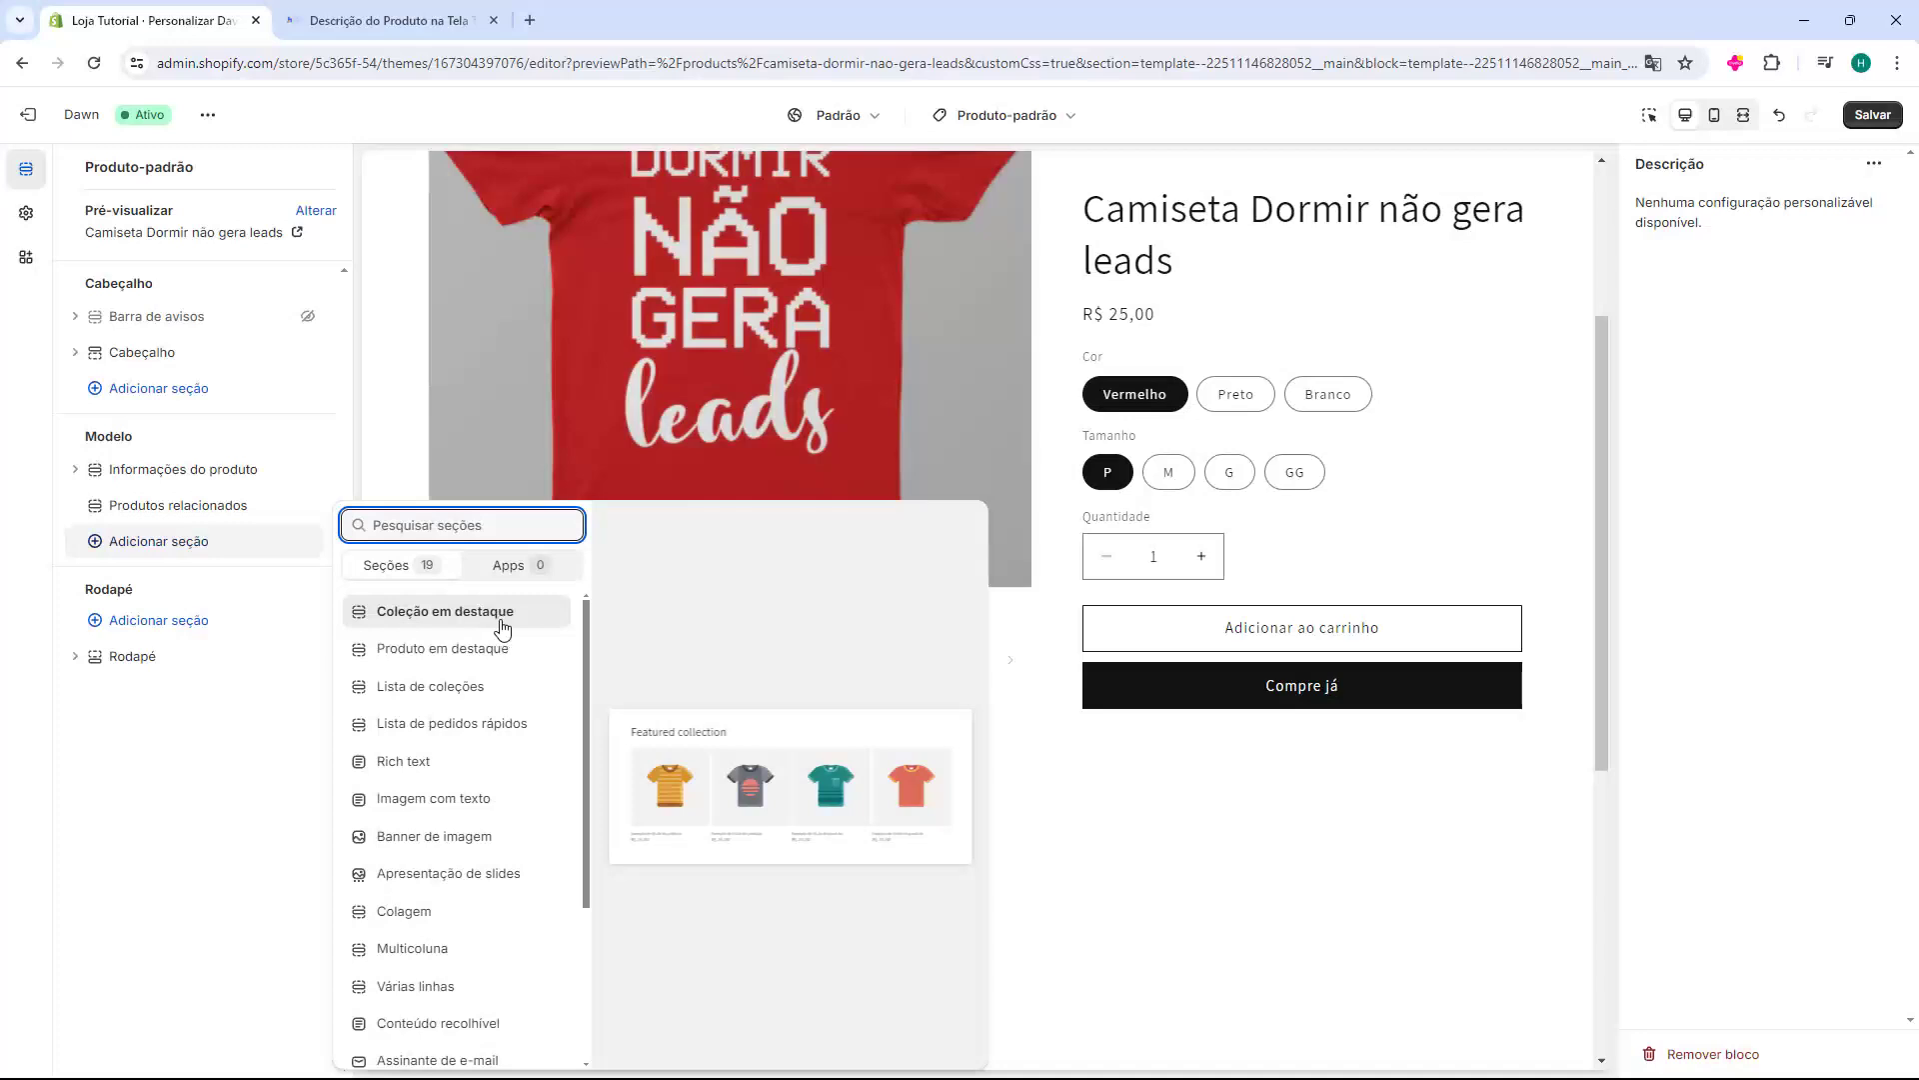
scroll(506, 685, down, 1)
scroll(506, 690, down, 2)
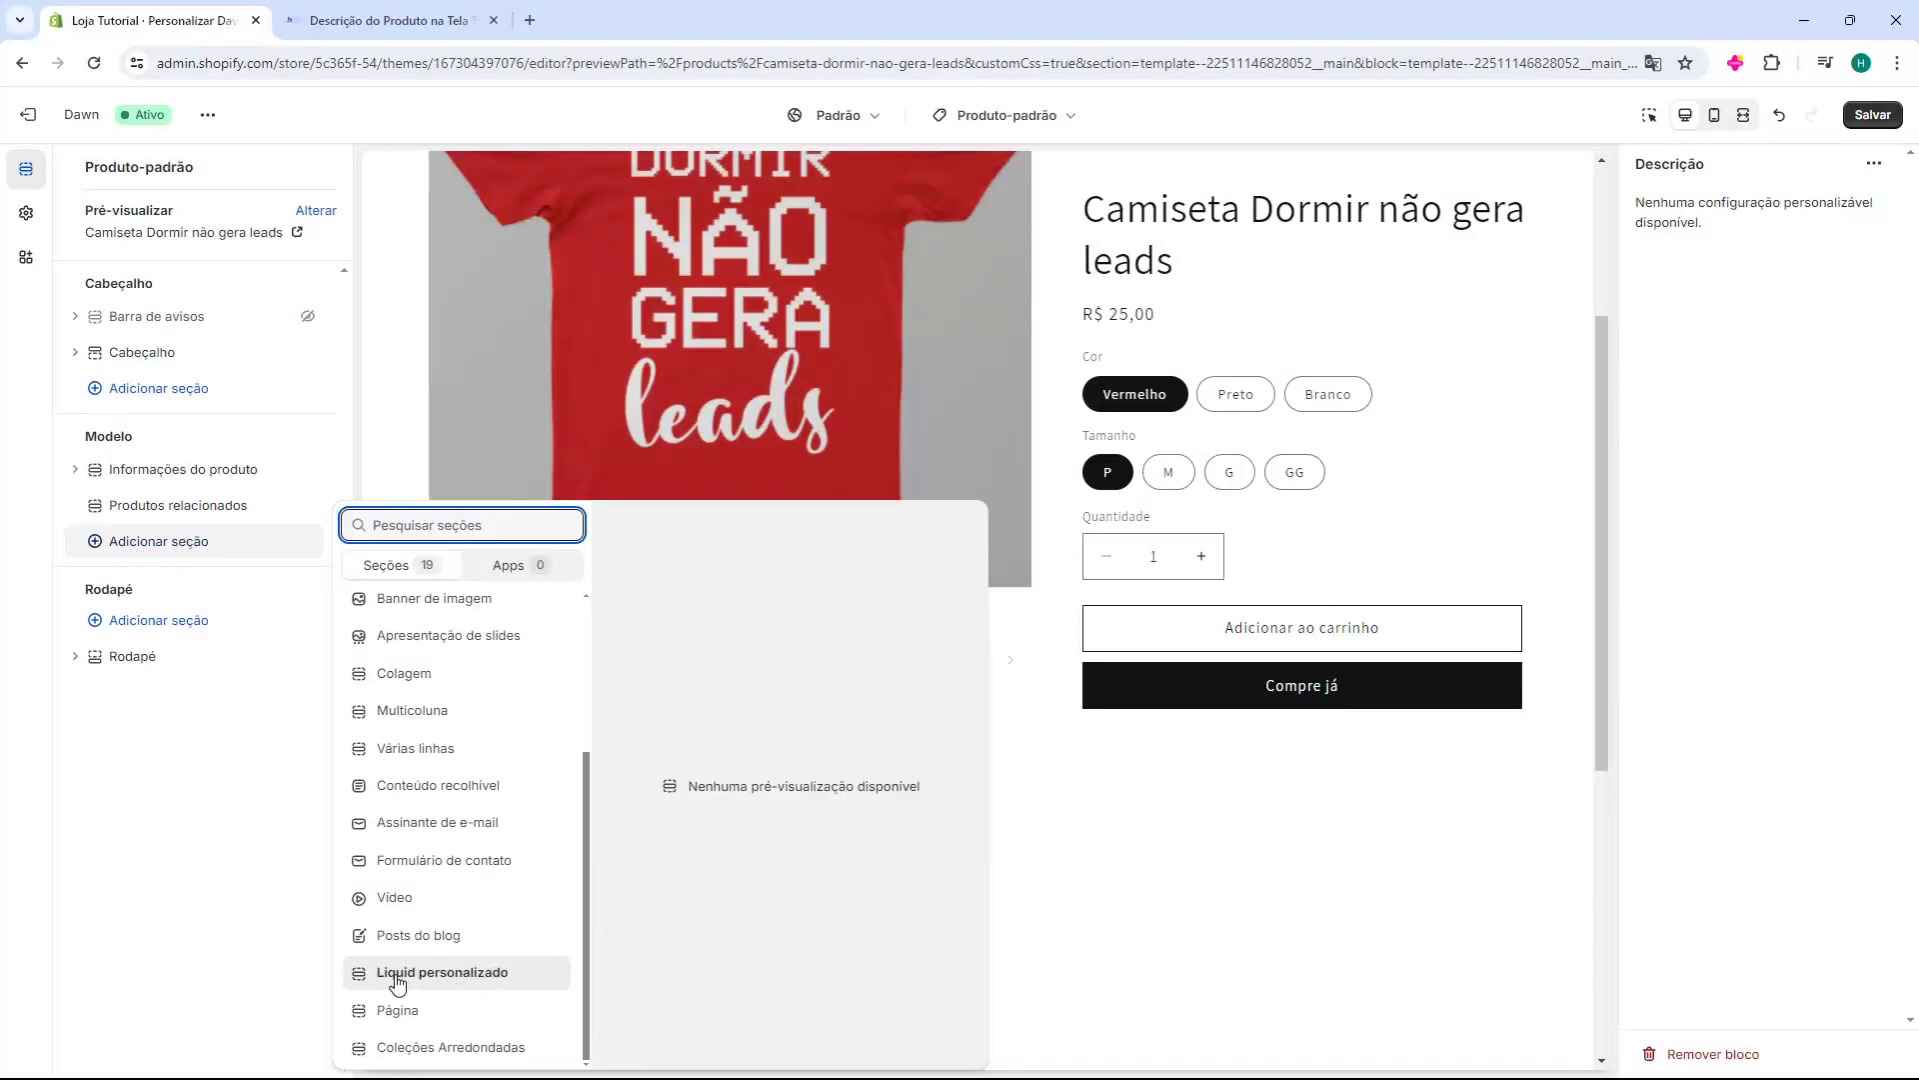
click(430, 985)
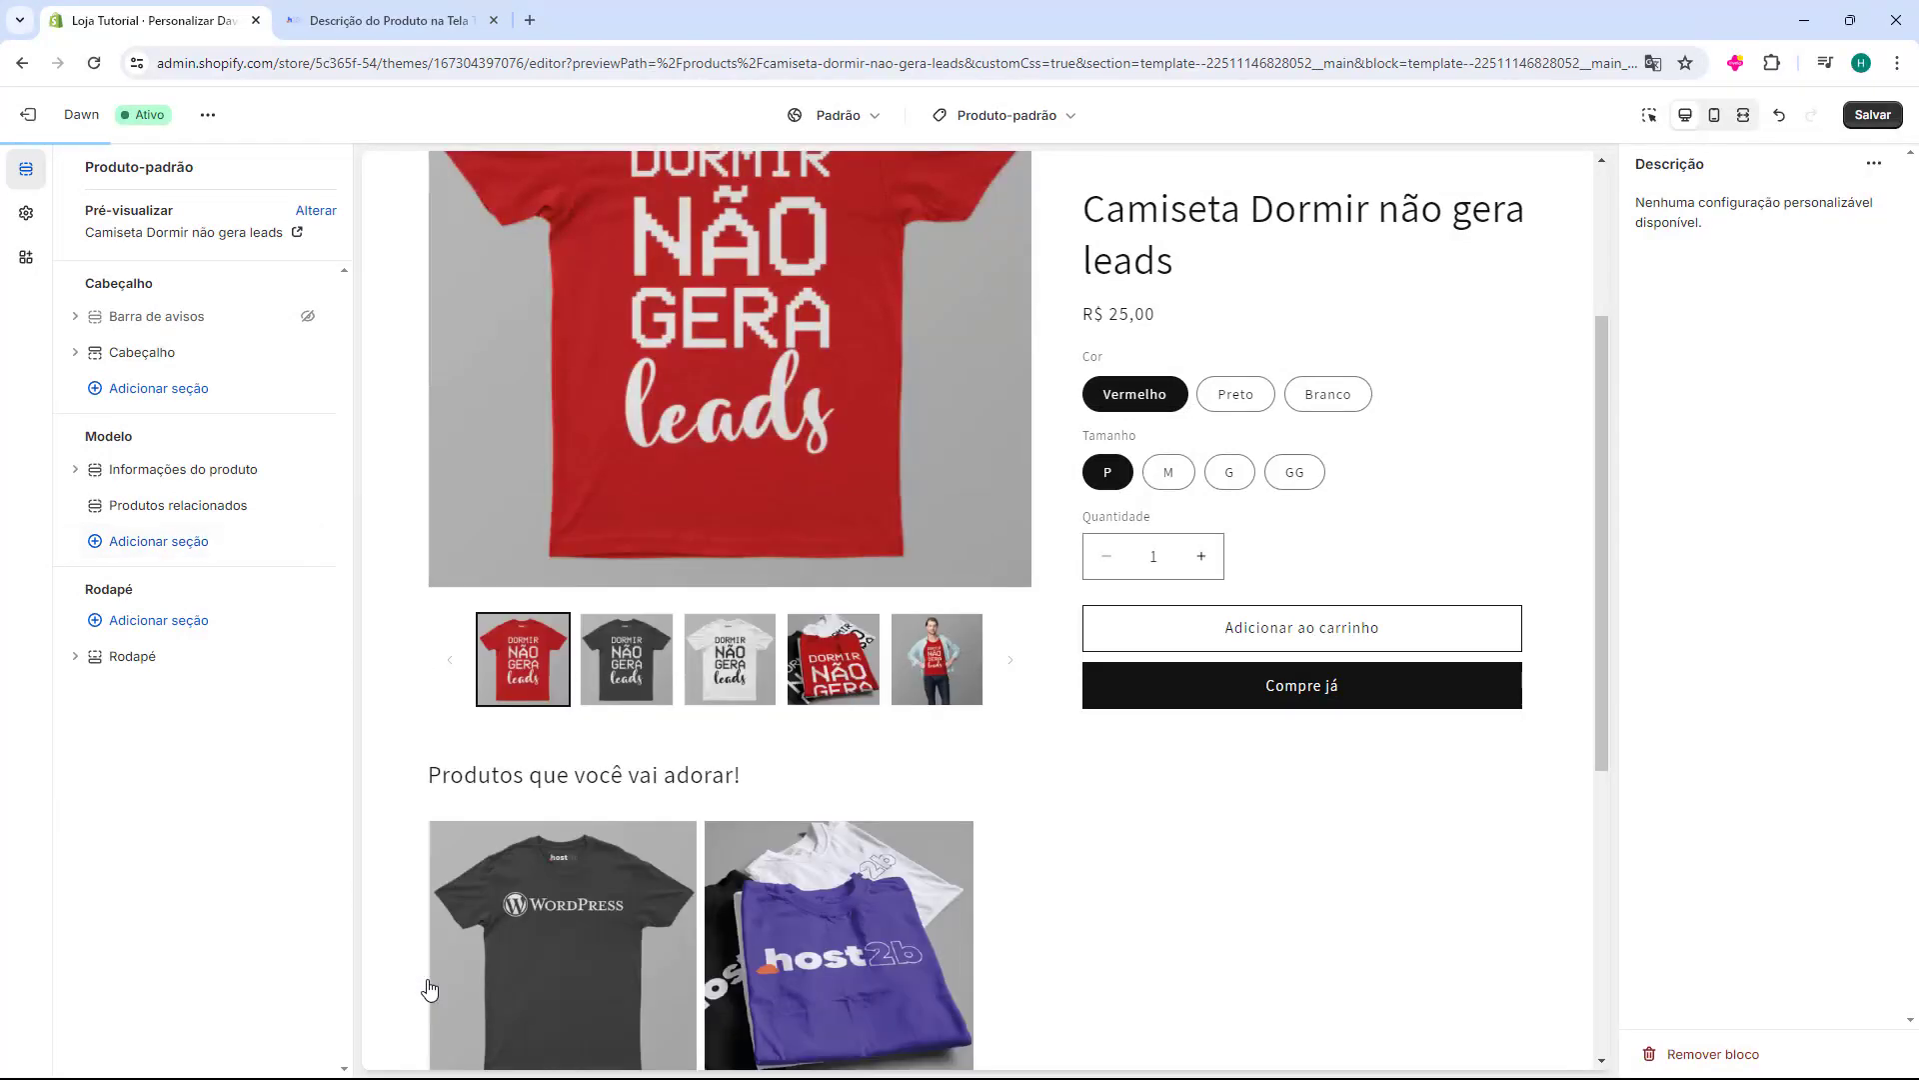
scroll(614, 812, up, 5)
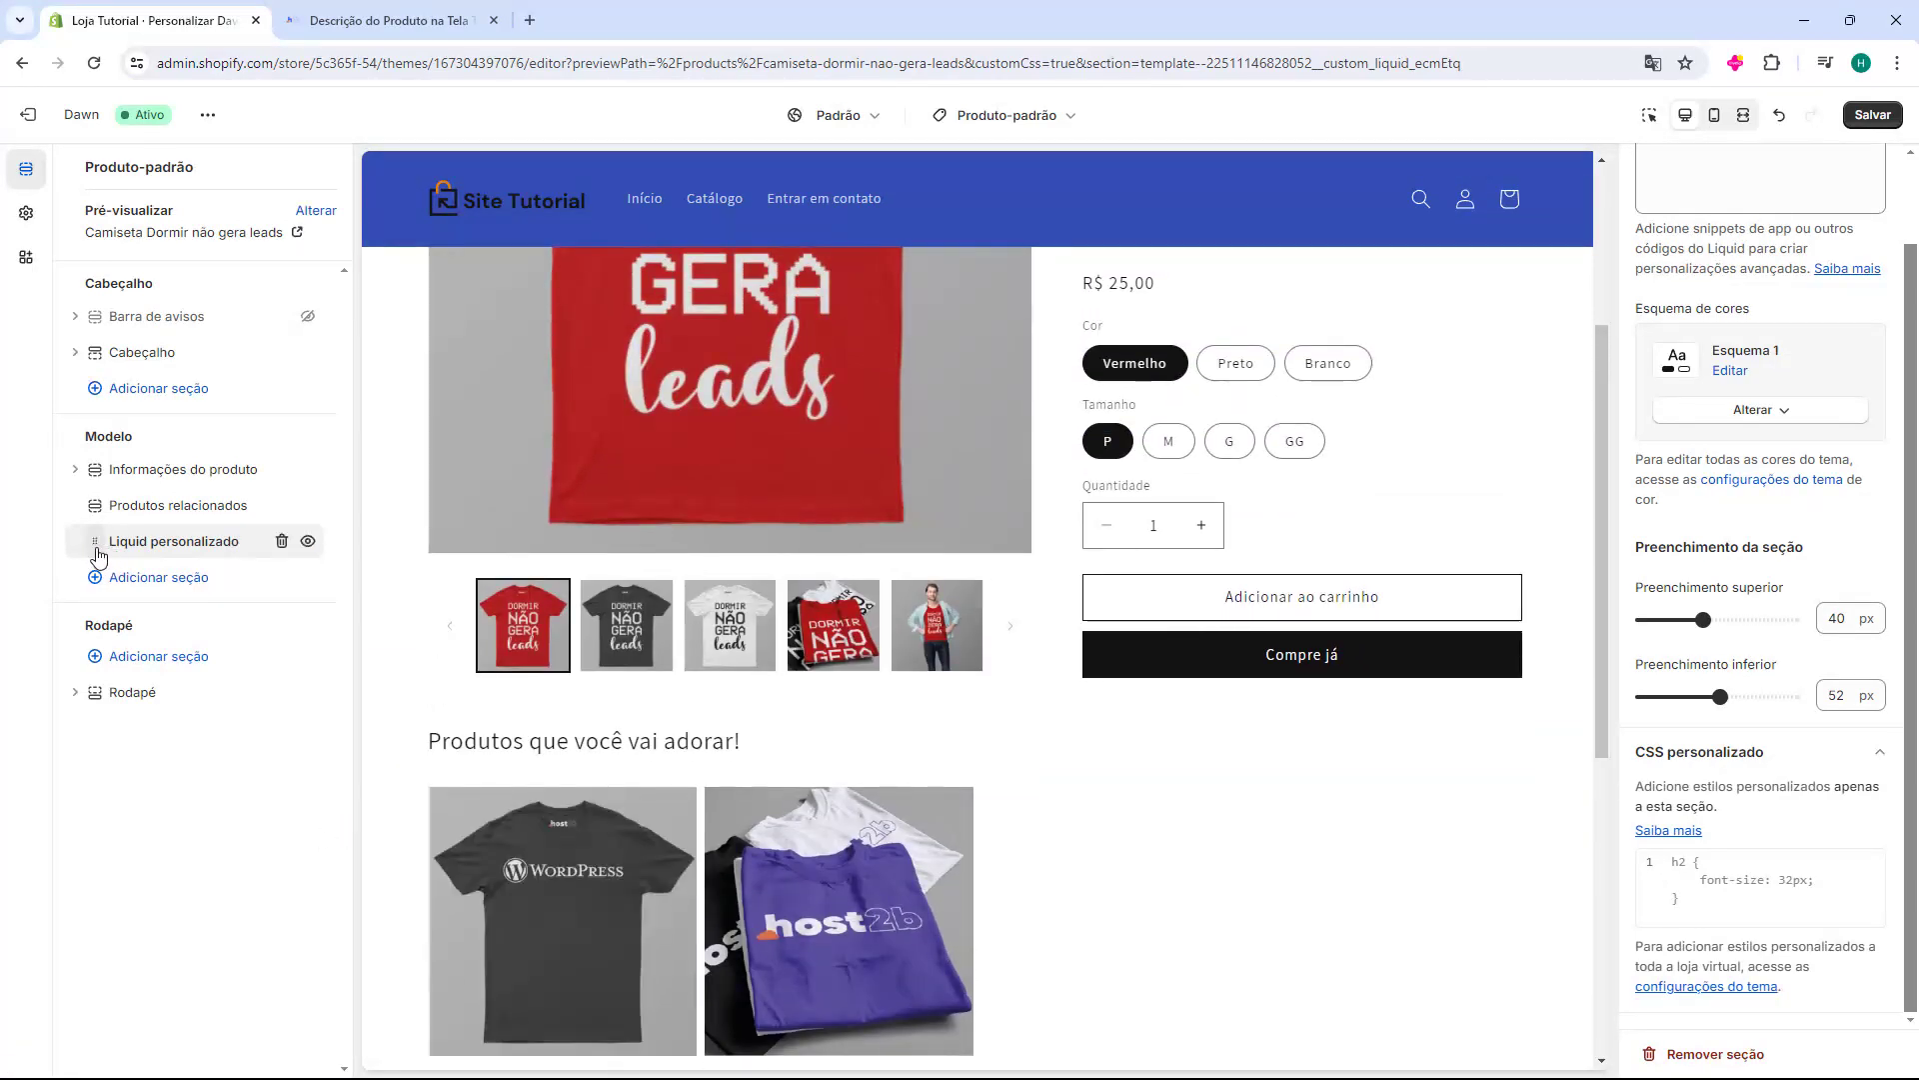
drag(97, 555, 88, 517)
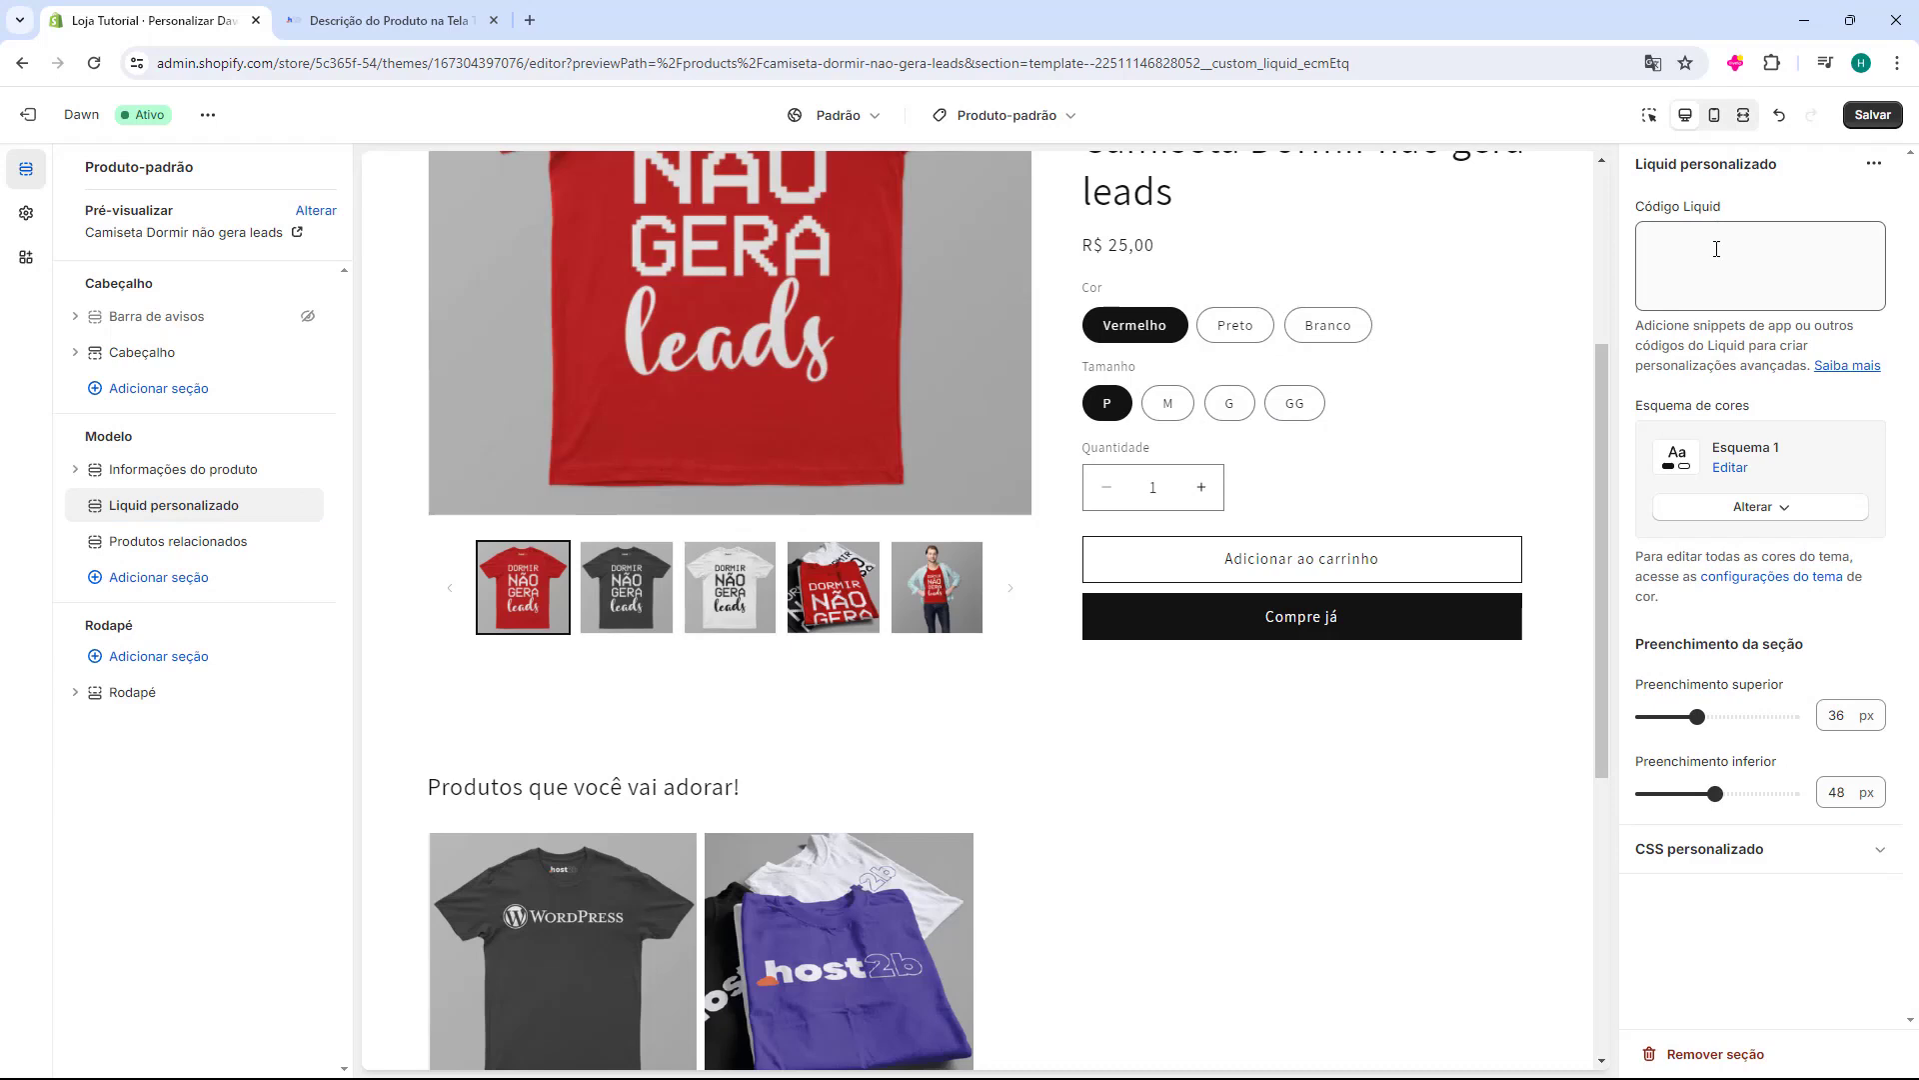
Ready the section's Código Liquid field for input and copy the Script 1 code from the host2b support article.
drag(1640, 210, 1721, 212)
click(1678, 229)
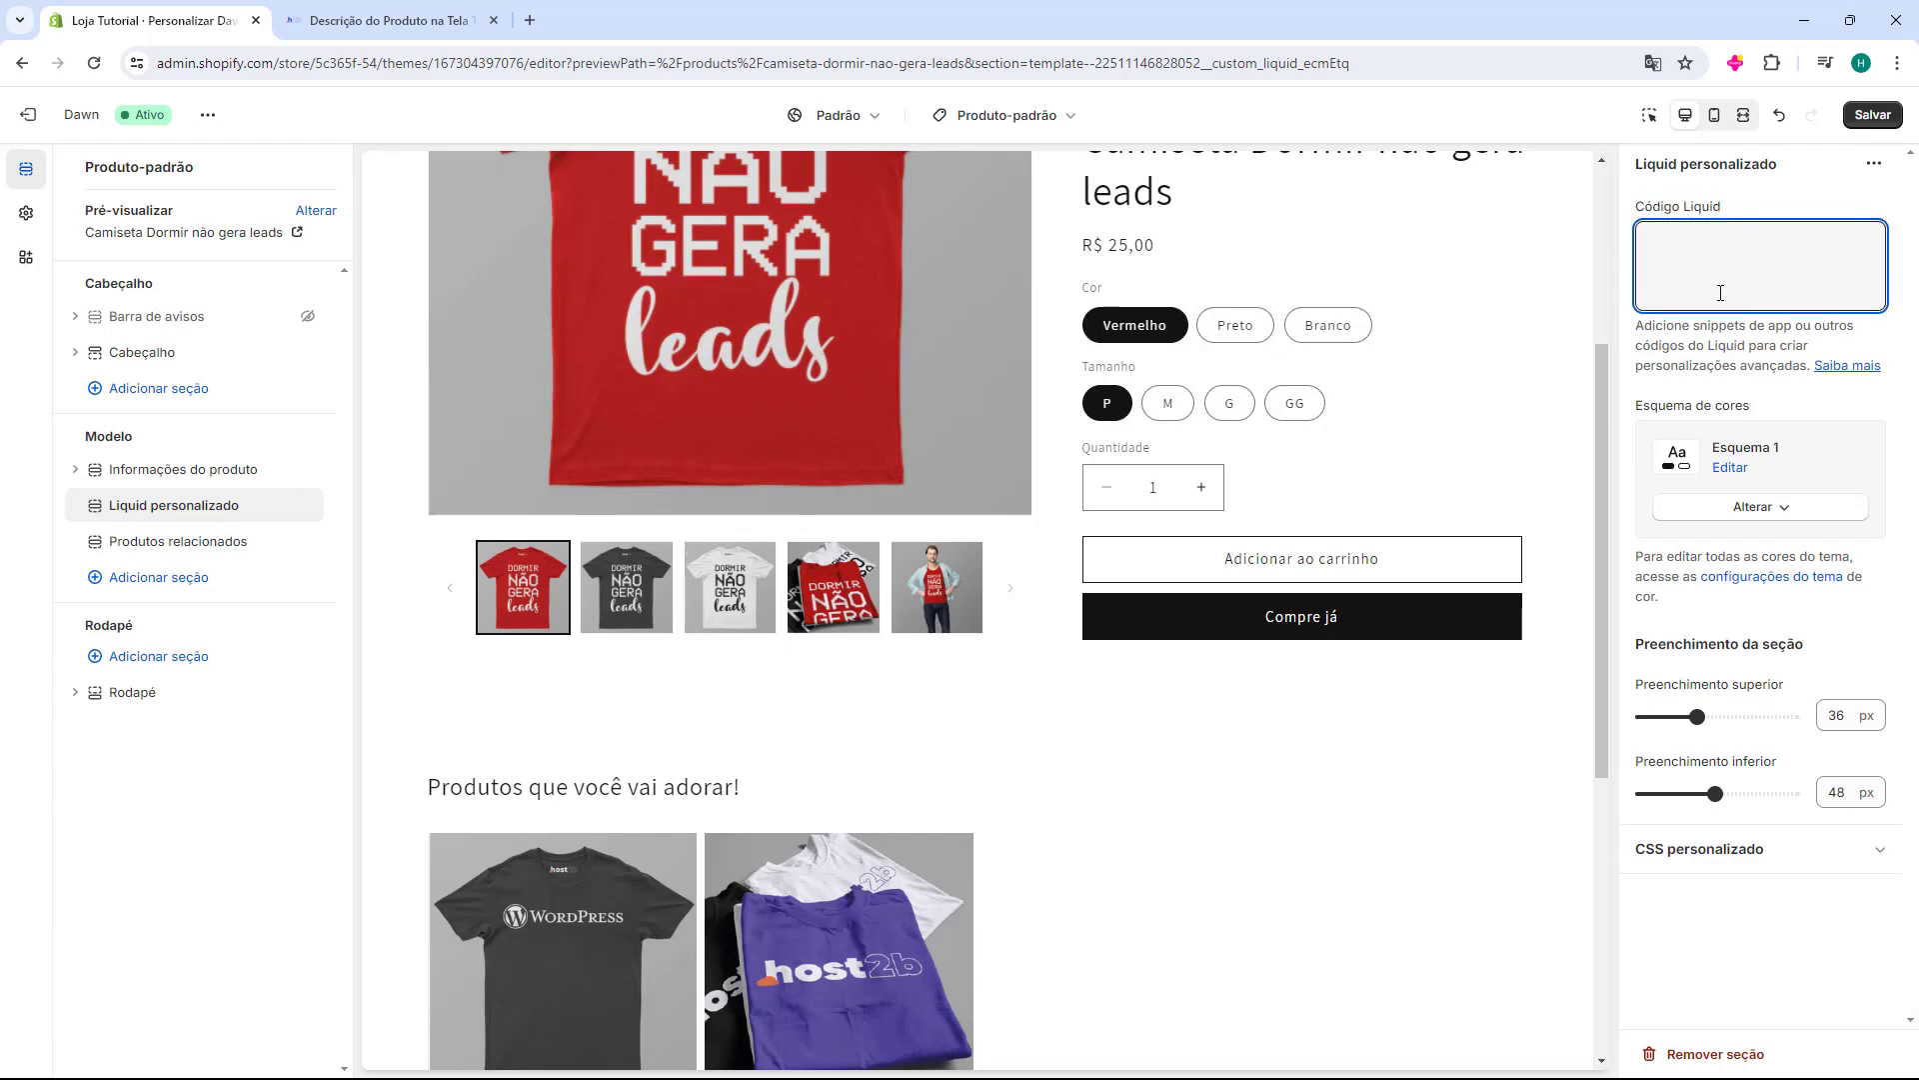
click(390, 20)
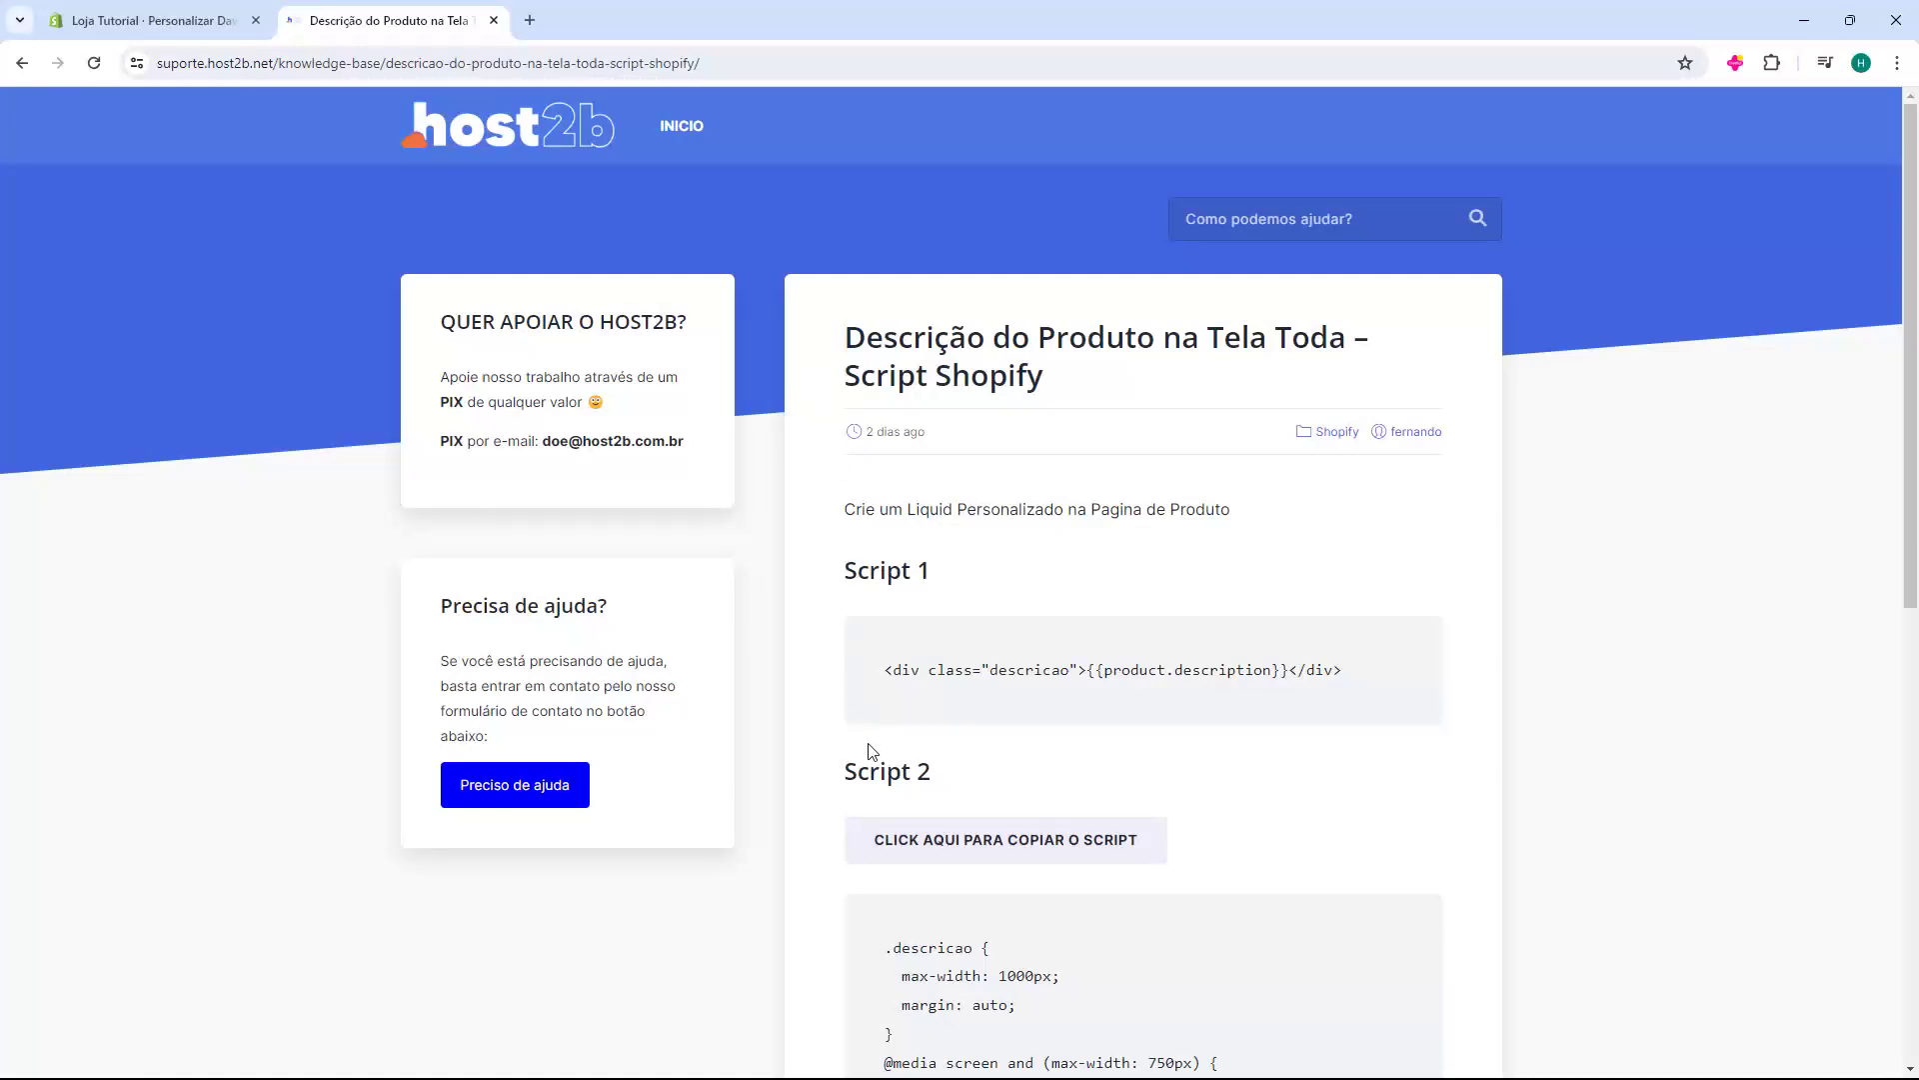
drag(854, 573, 914, 574)
drag(884, 676, 1355, 691)
key(ctrl+c)
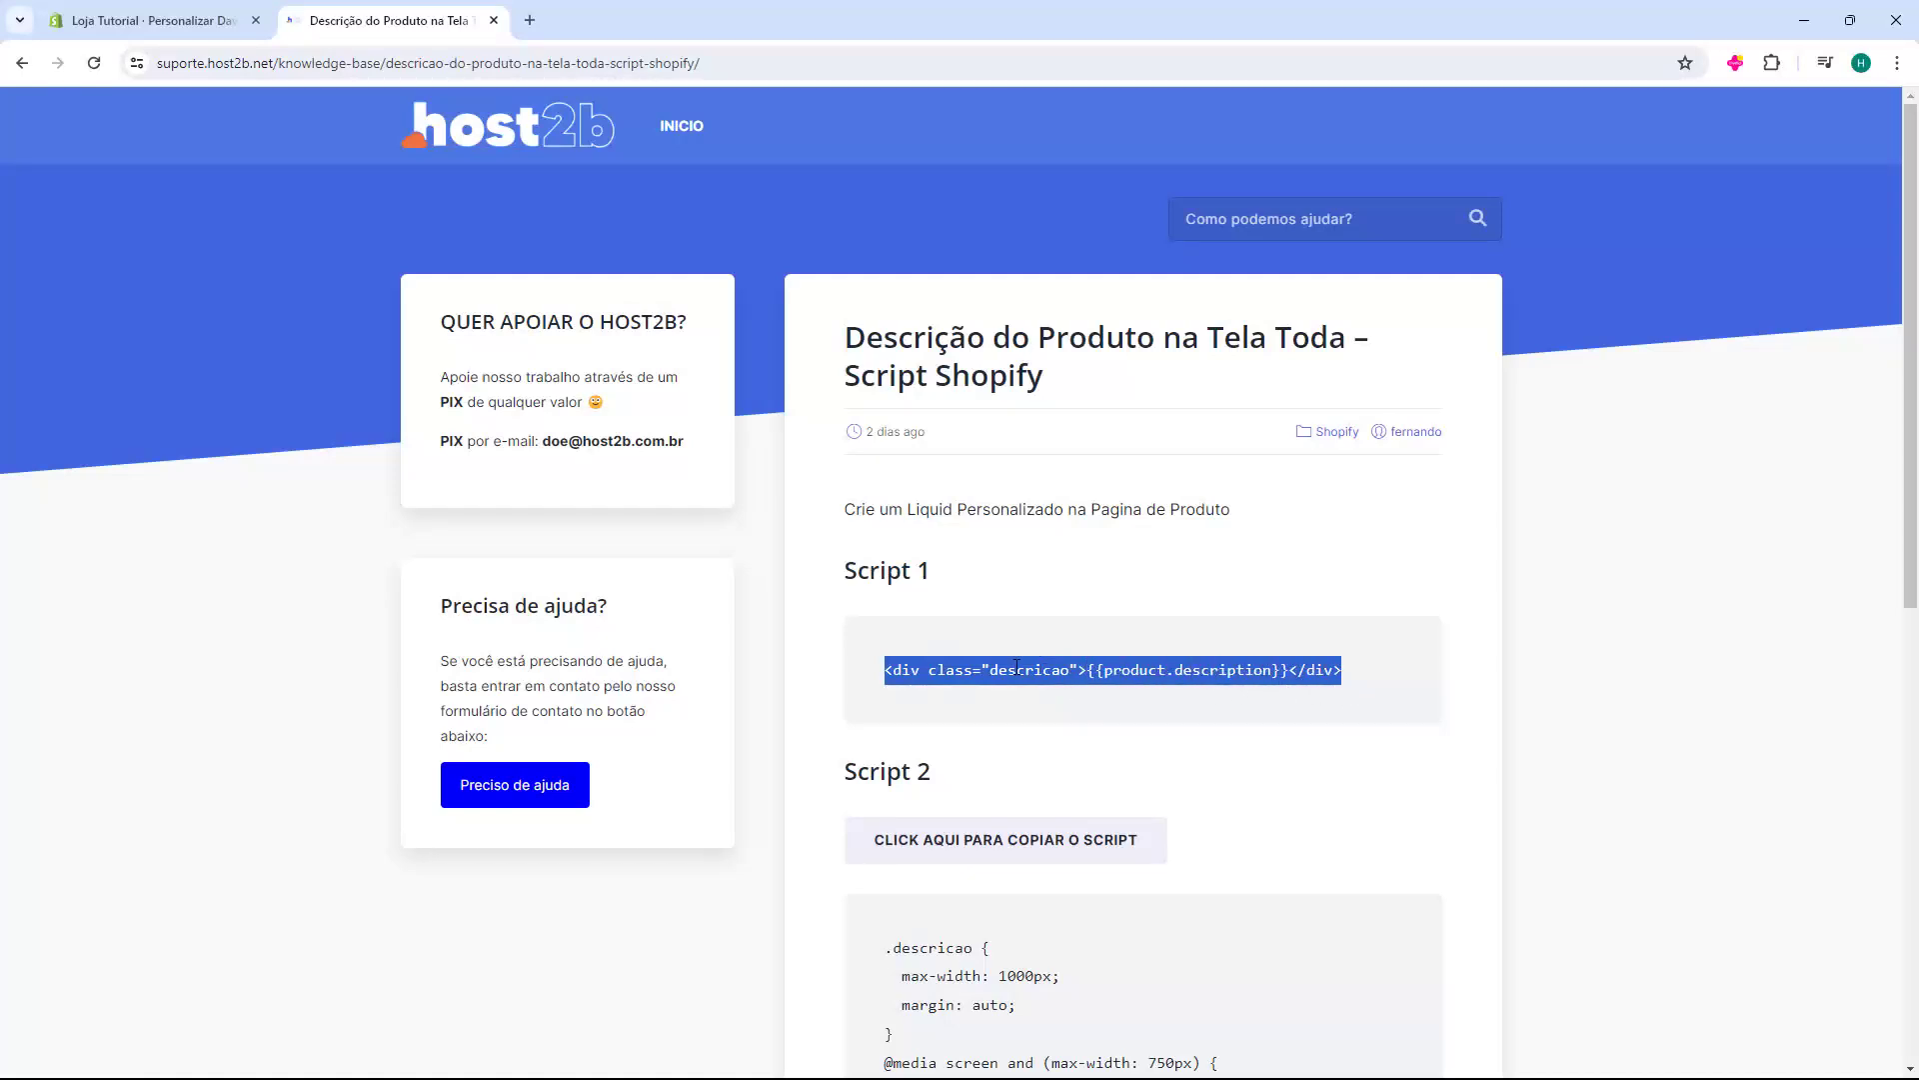
Paste <div class="descricao">{{product.description}}</div> as the section's Liquid code in the theme editor and check the description in the preview.
click(144, 22)
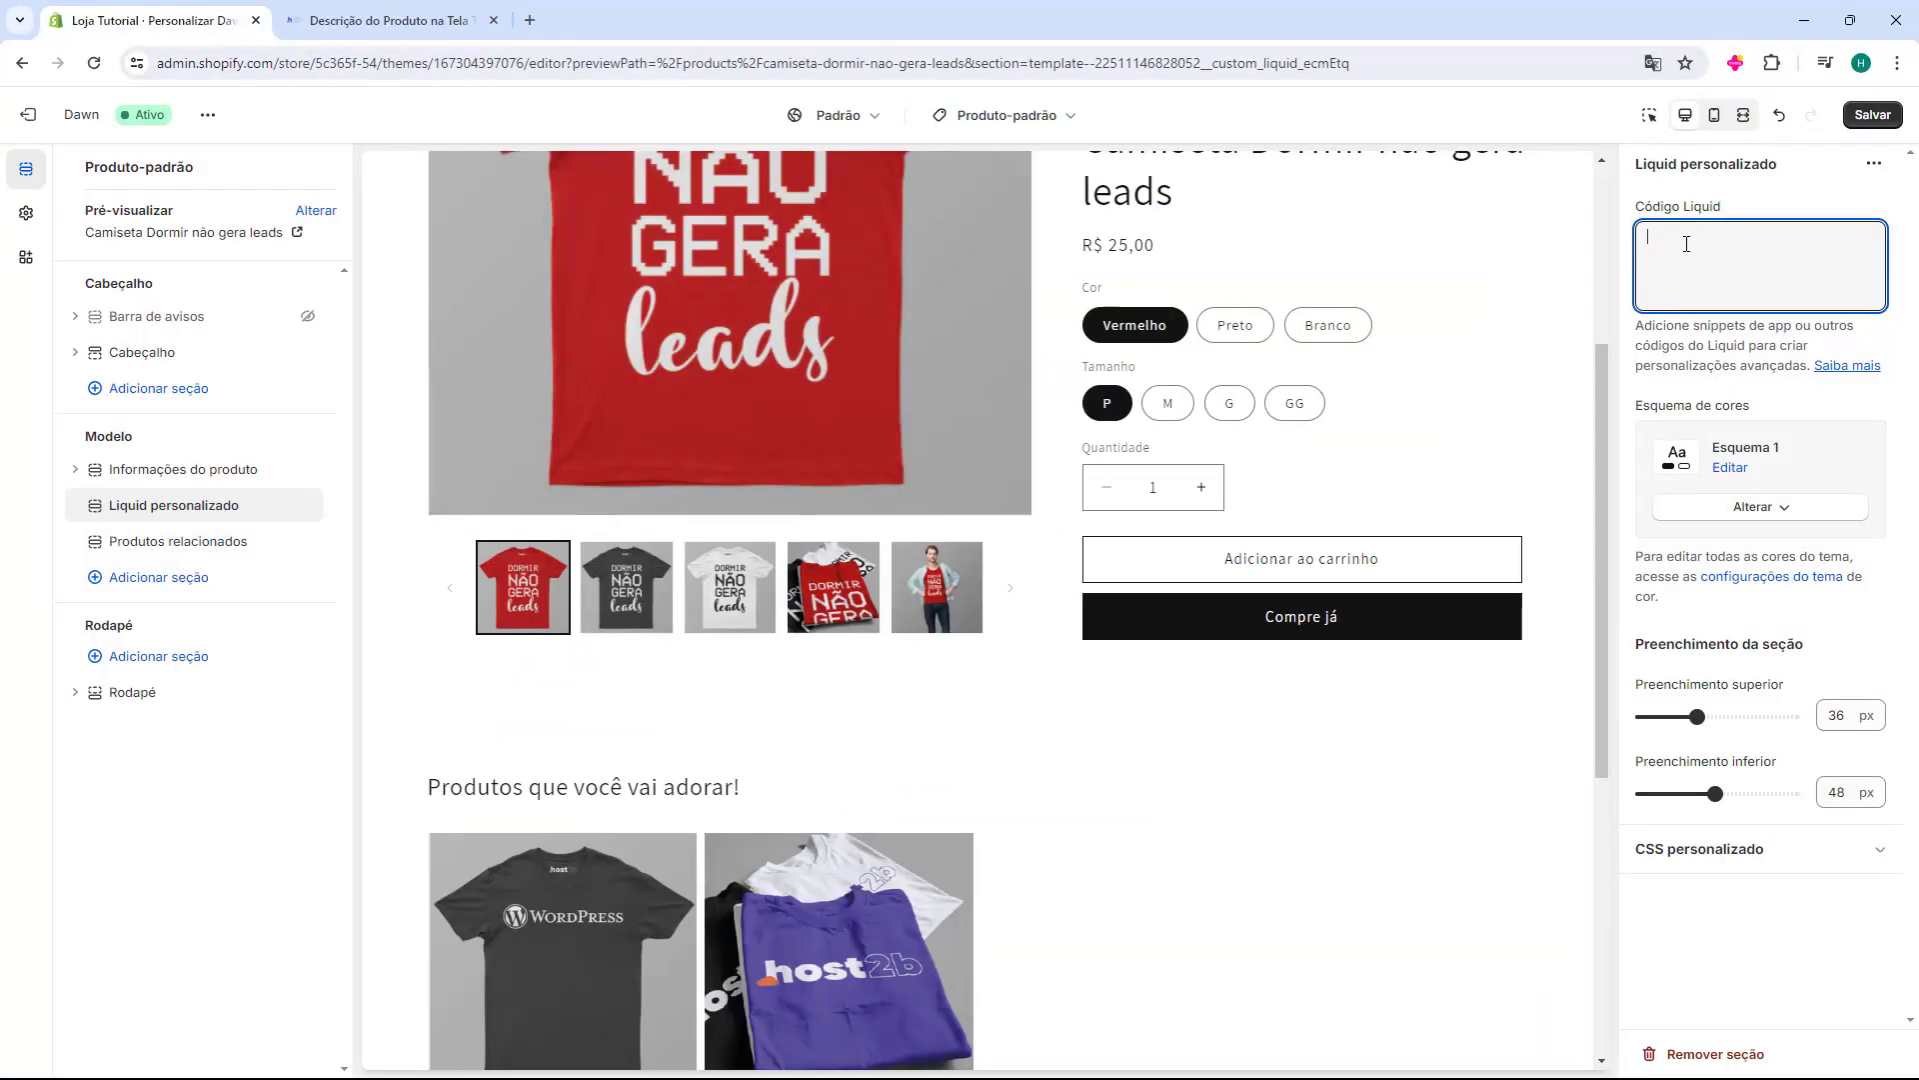
key(ctrl+v)
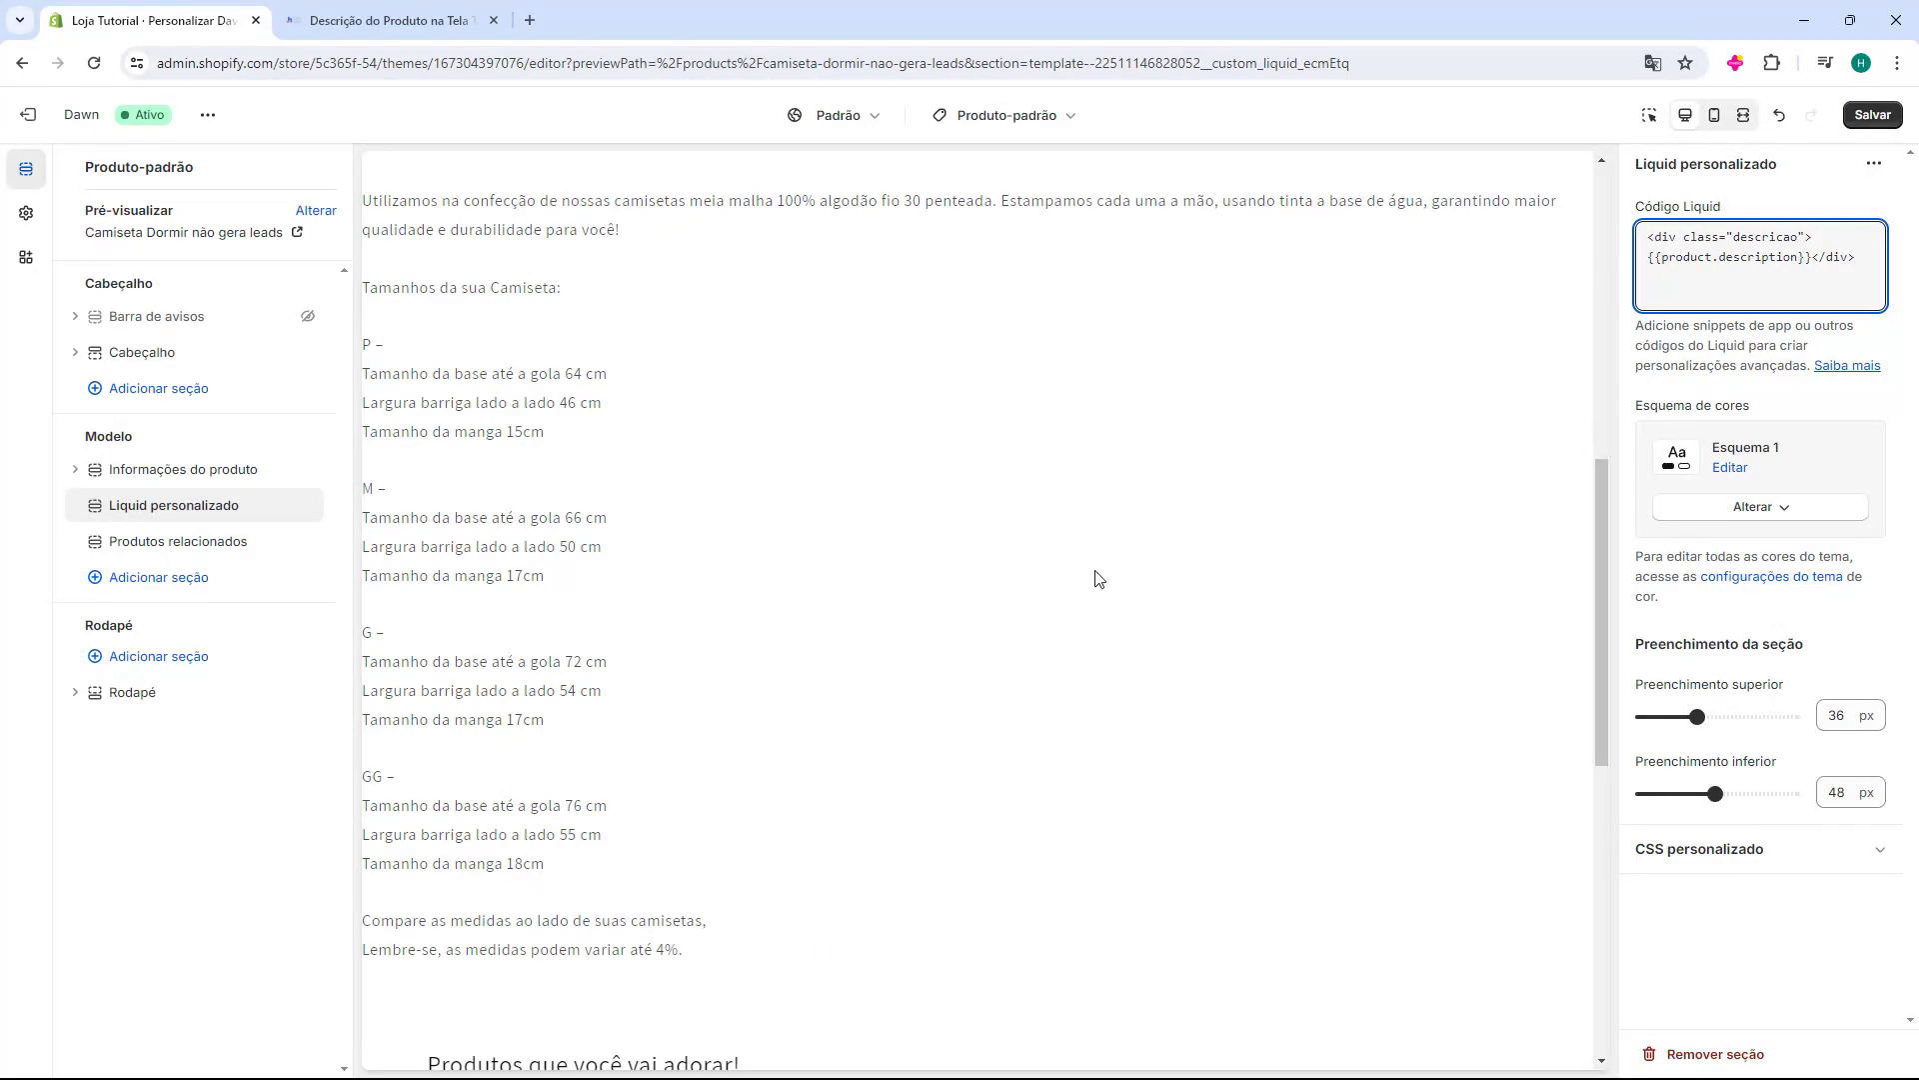
scroll(955, 690, up, 4)
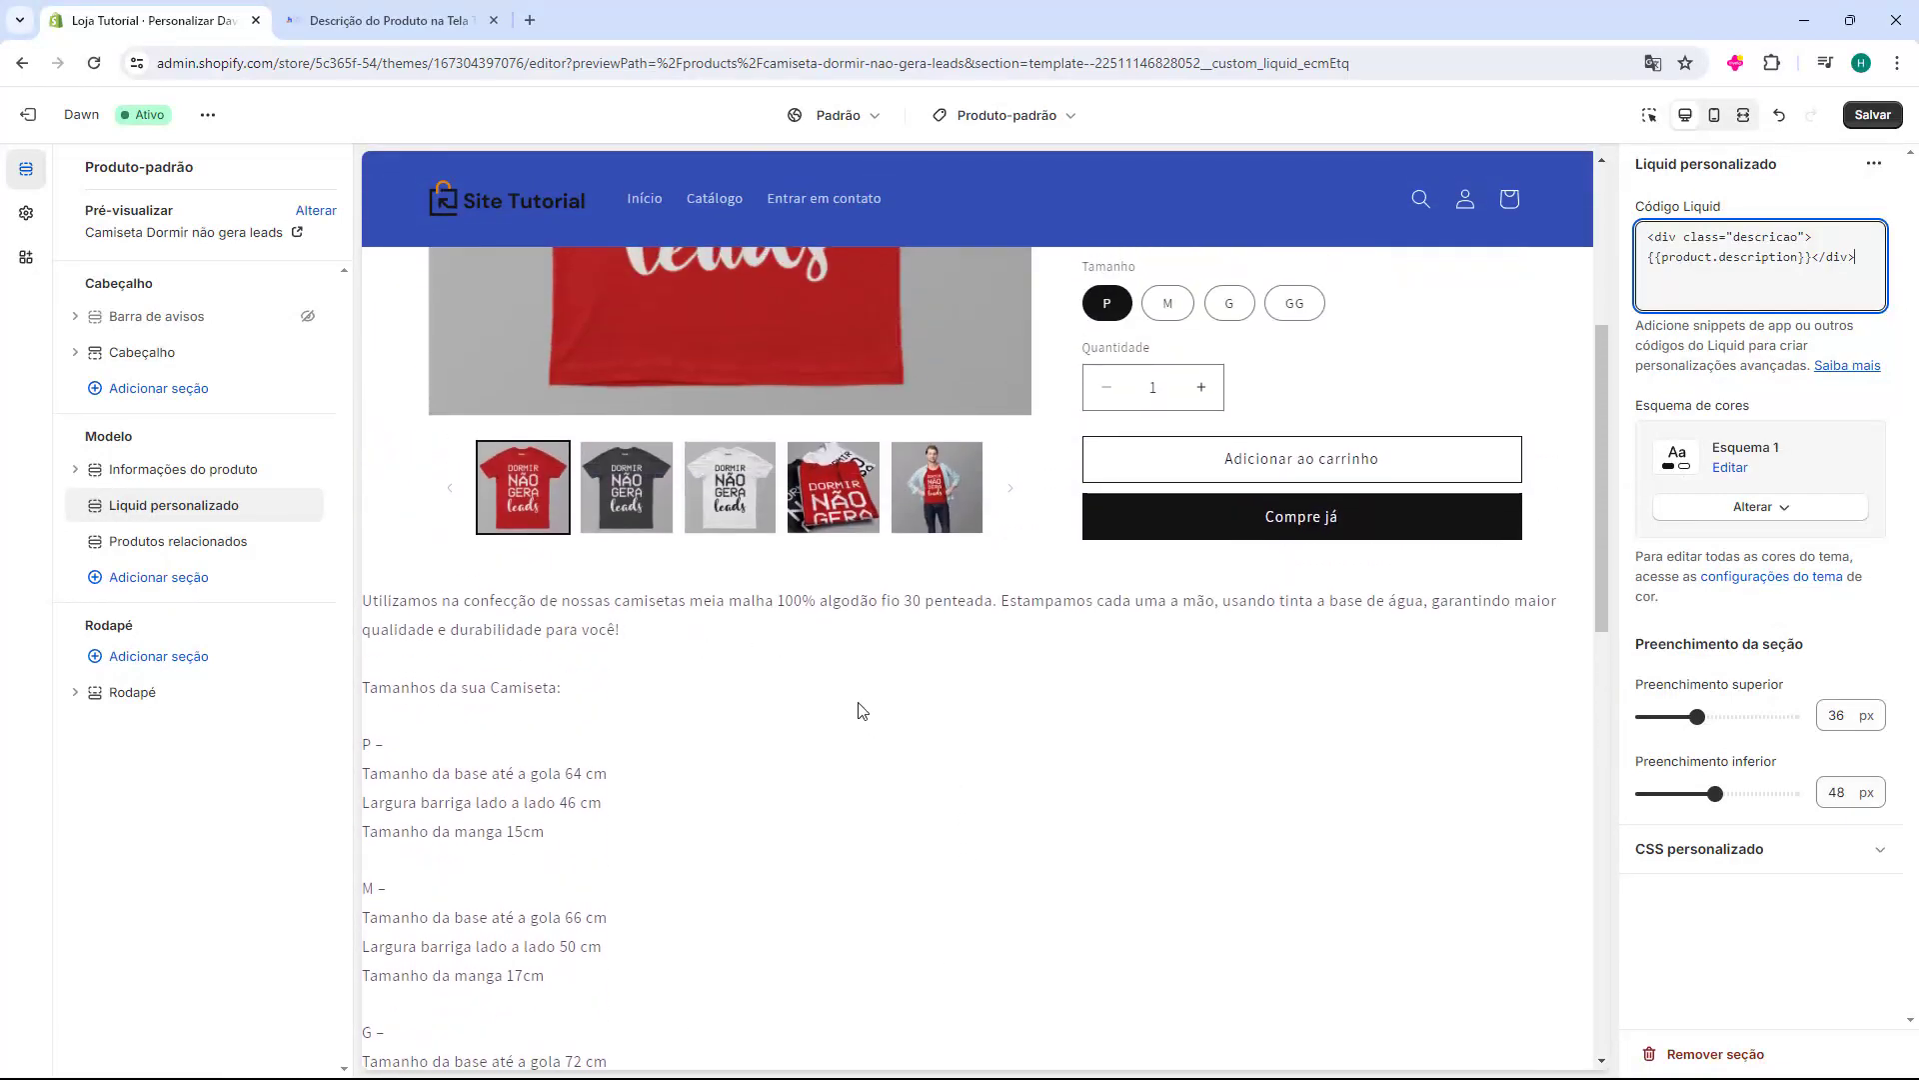
scroll(860, 705, down, 3)
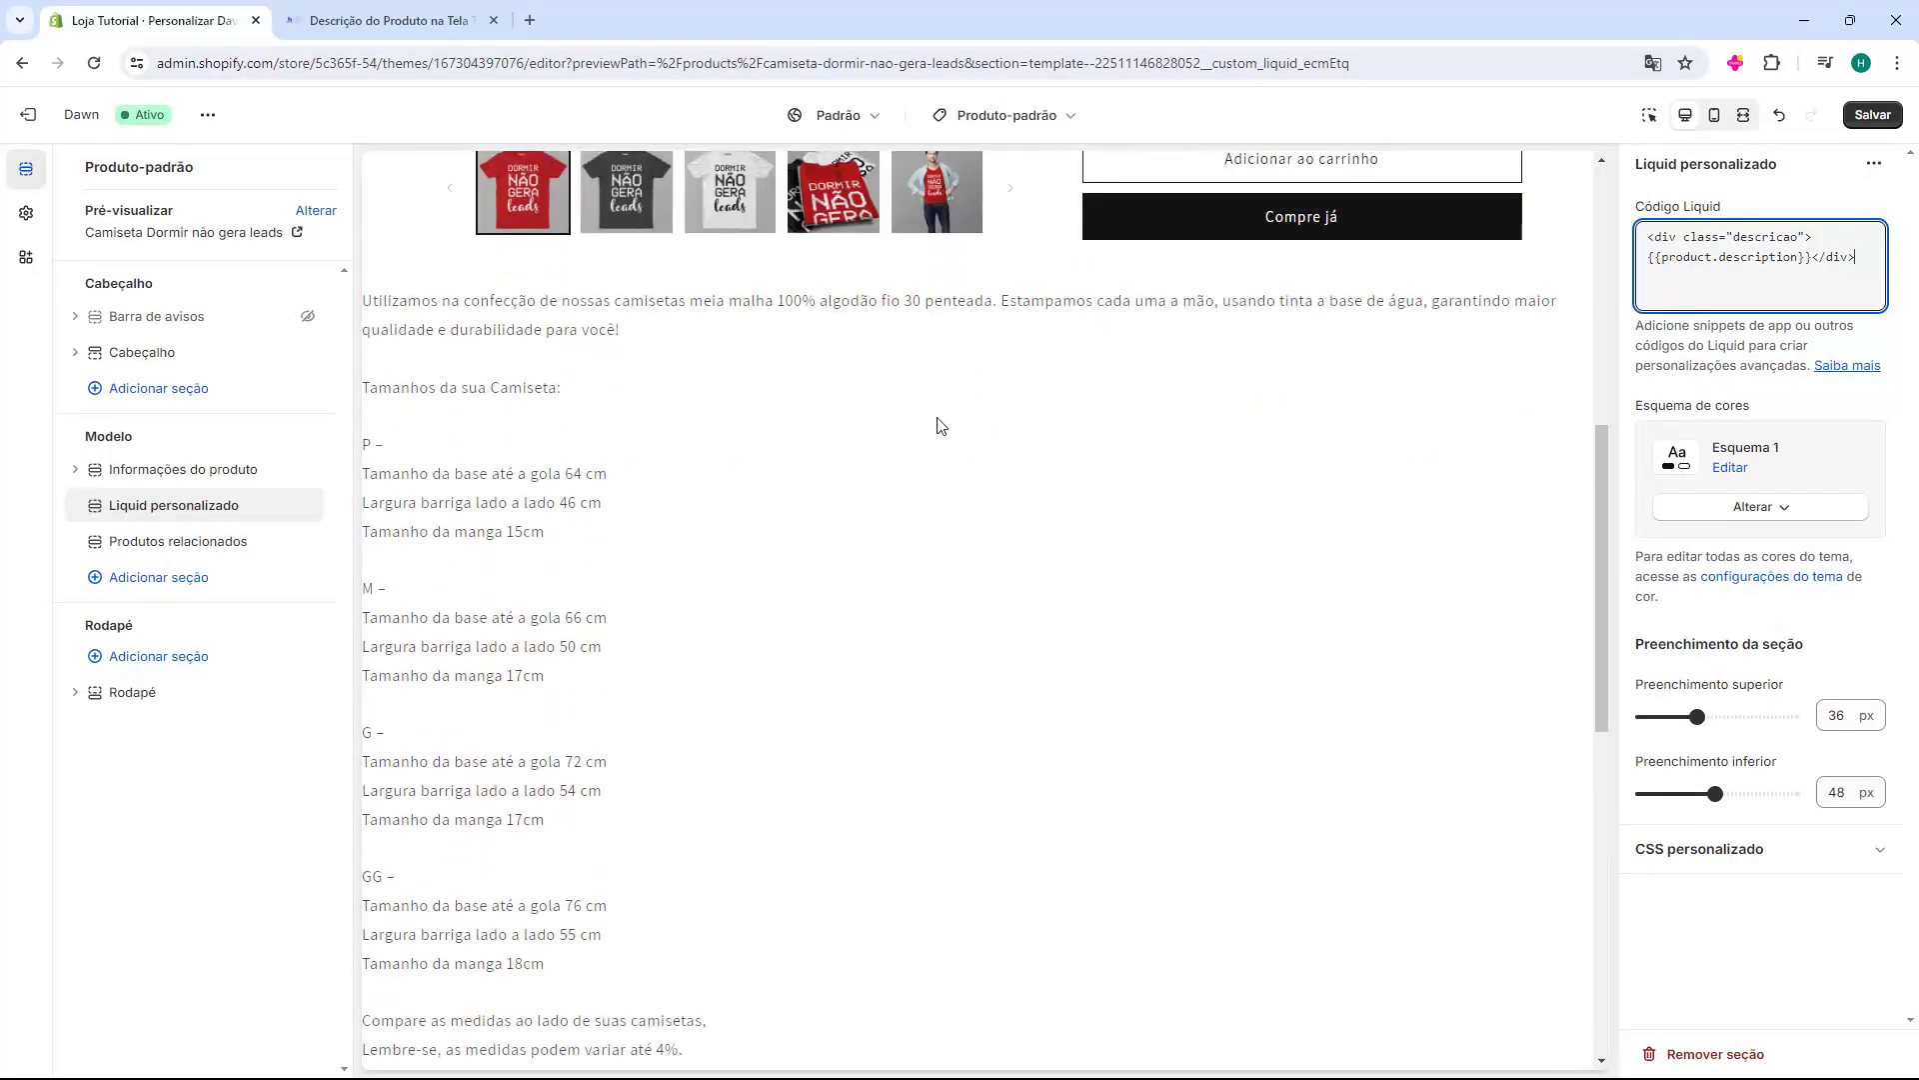
scroll(887, 629, down, 1)
scroll(857, 656, up, 1)
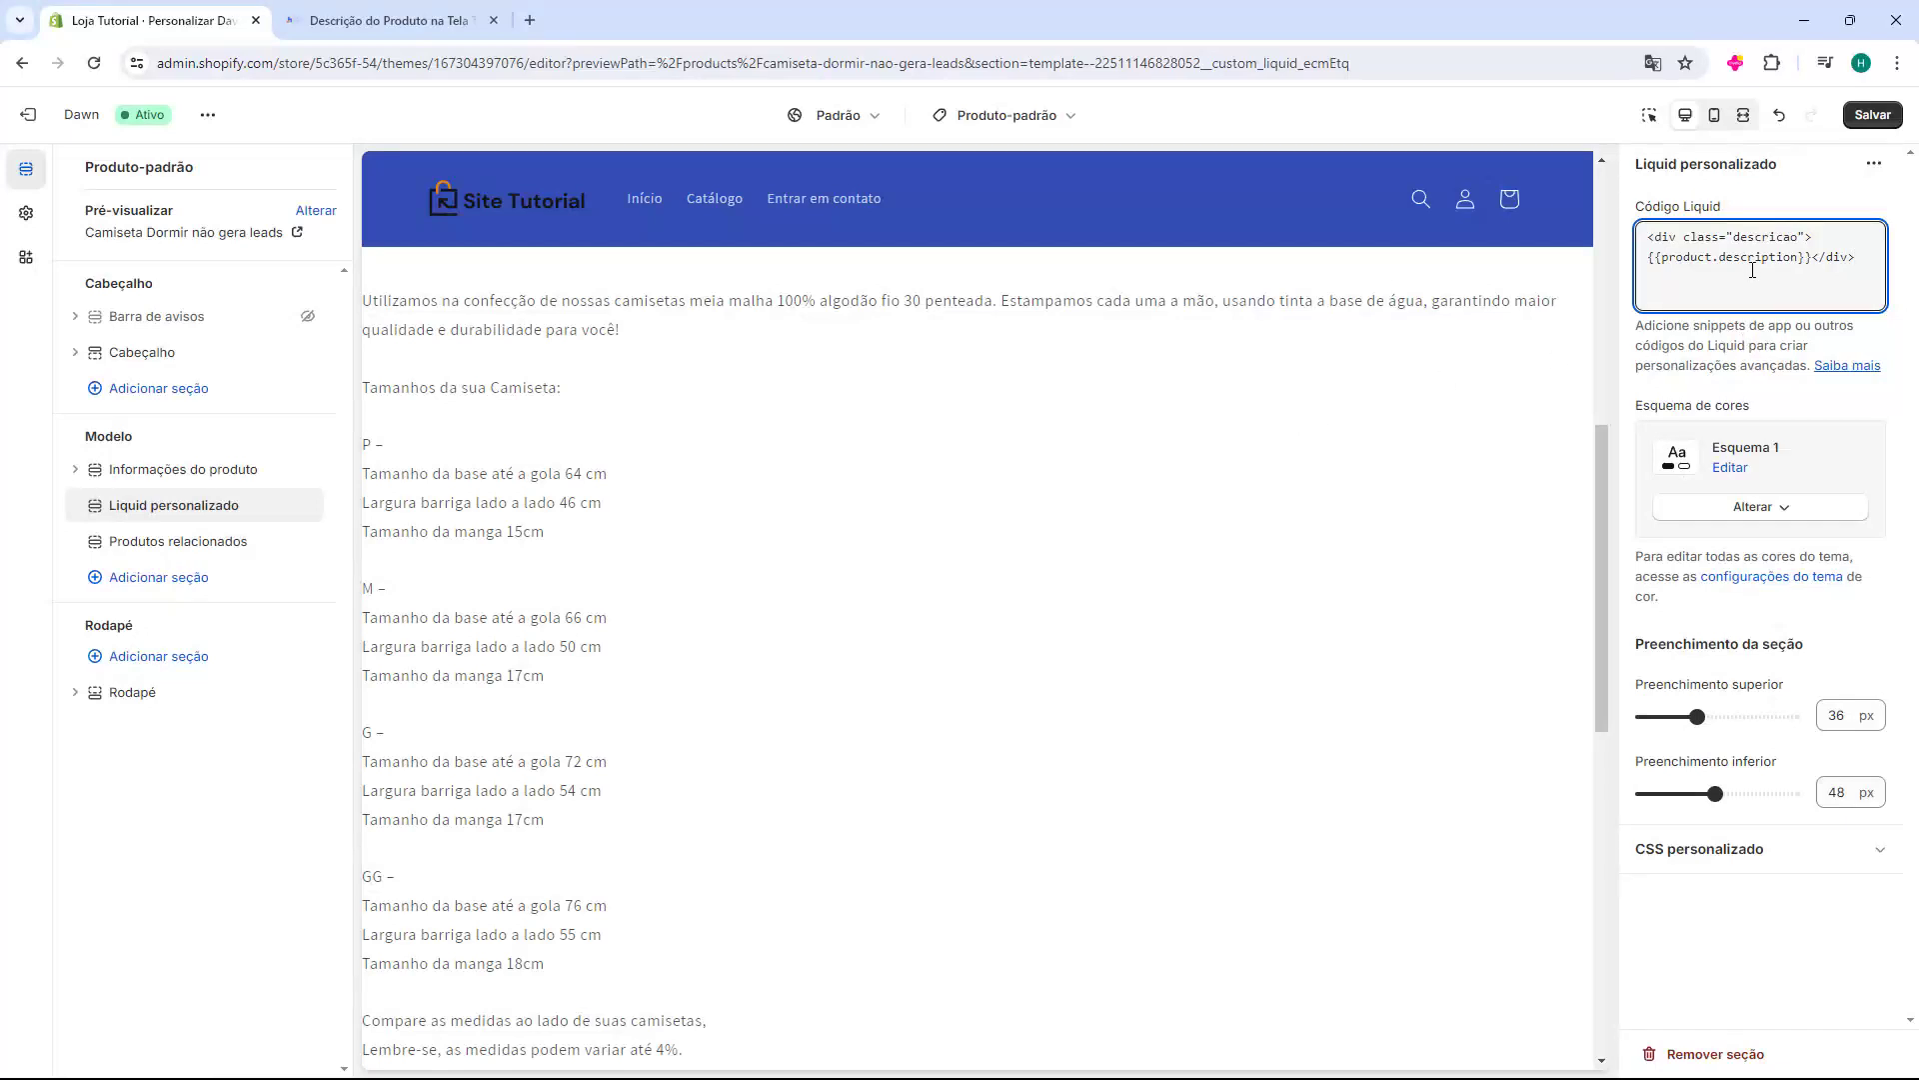
Open the section's custom CSS for editing and copy the Script 2 code from the host2b support article.
click(1694, 860)
scroll(1715, 942, down, 1)
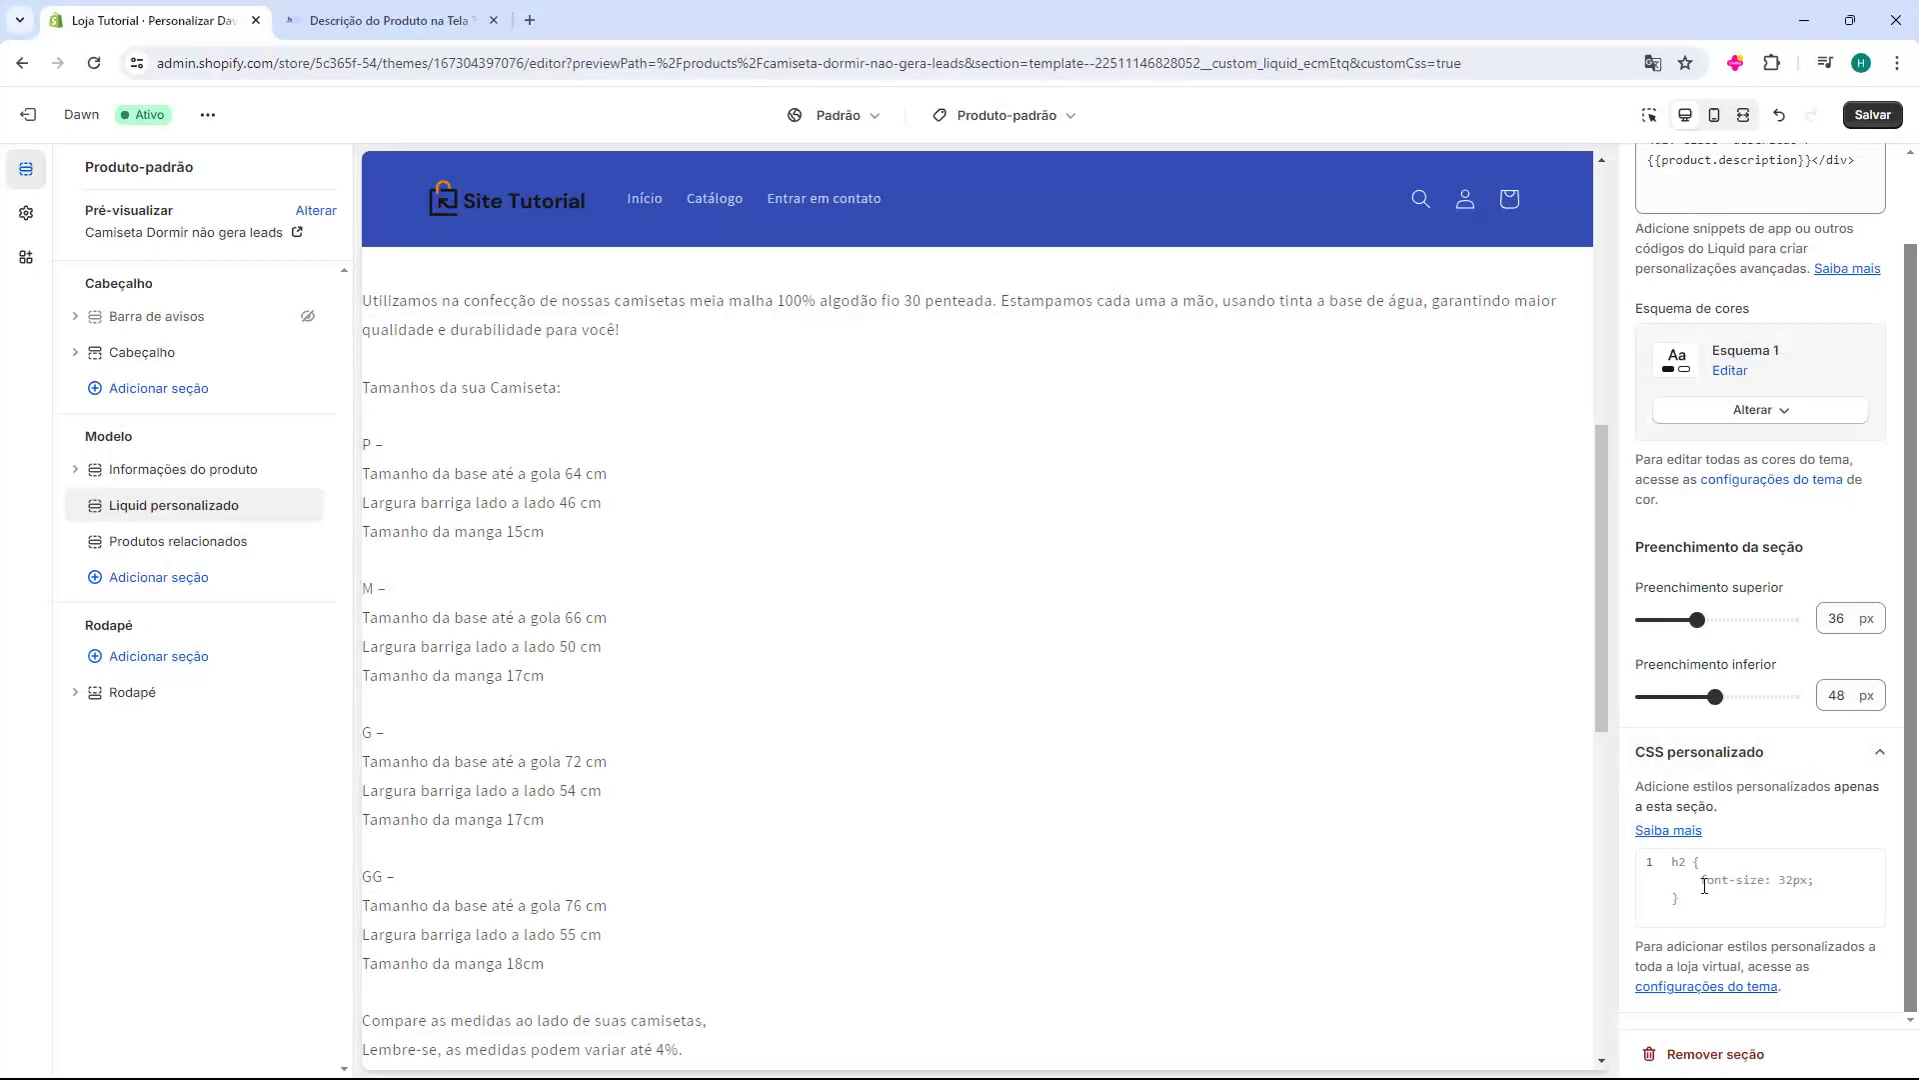
click(1714, 891)
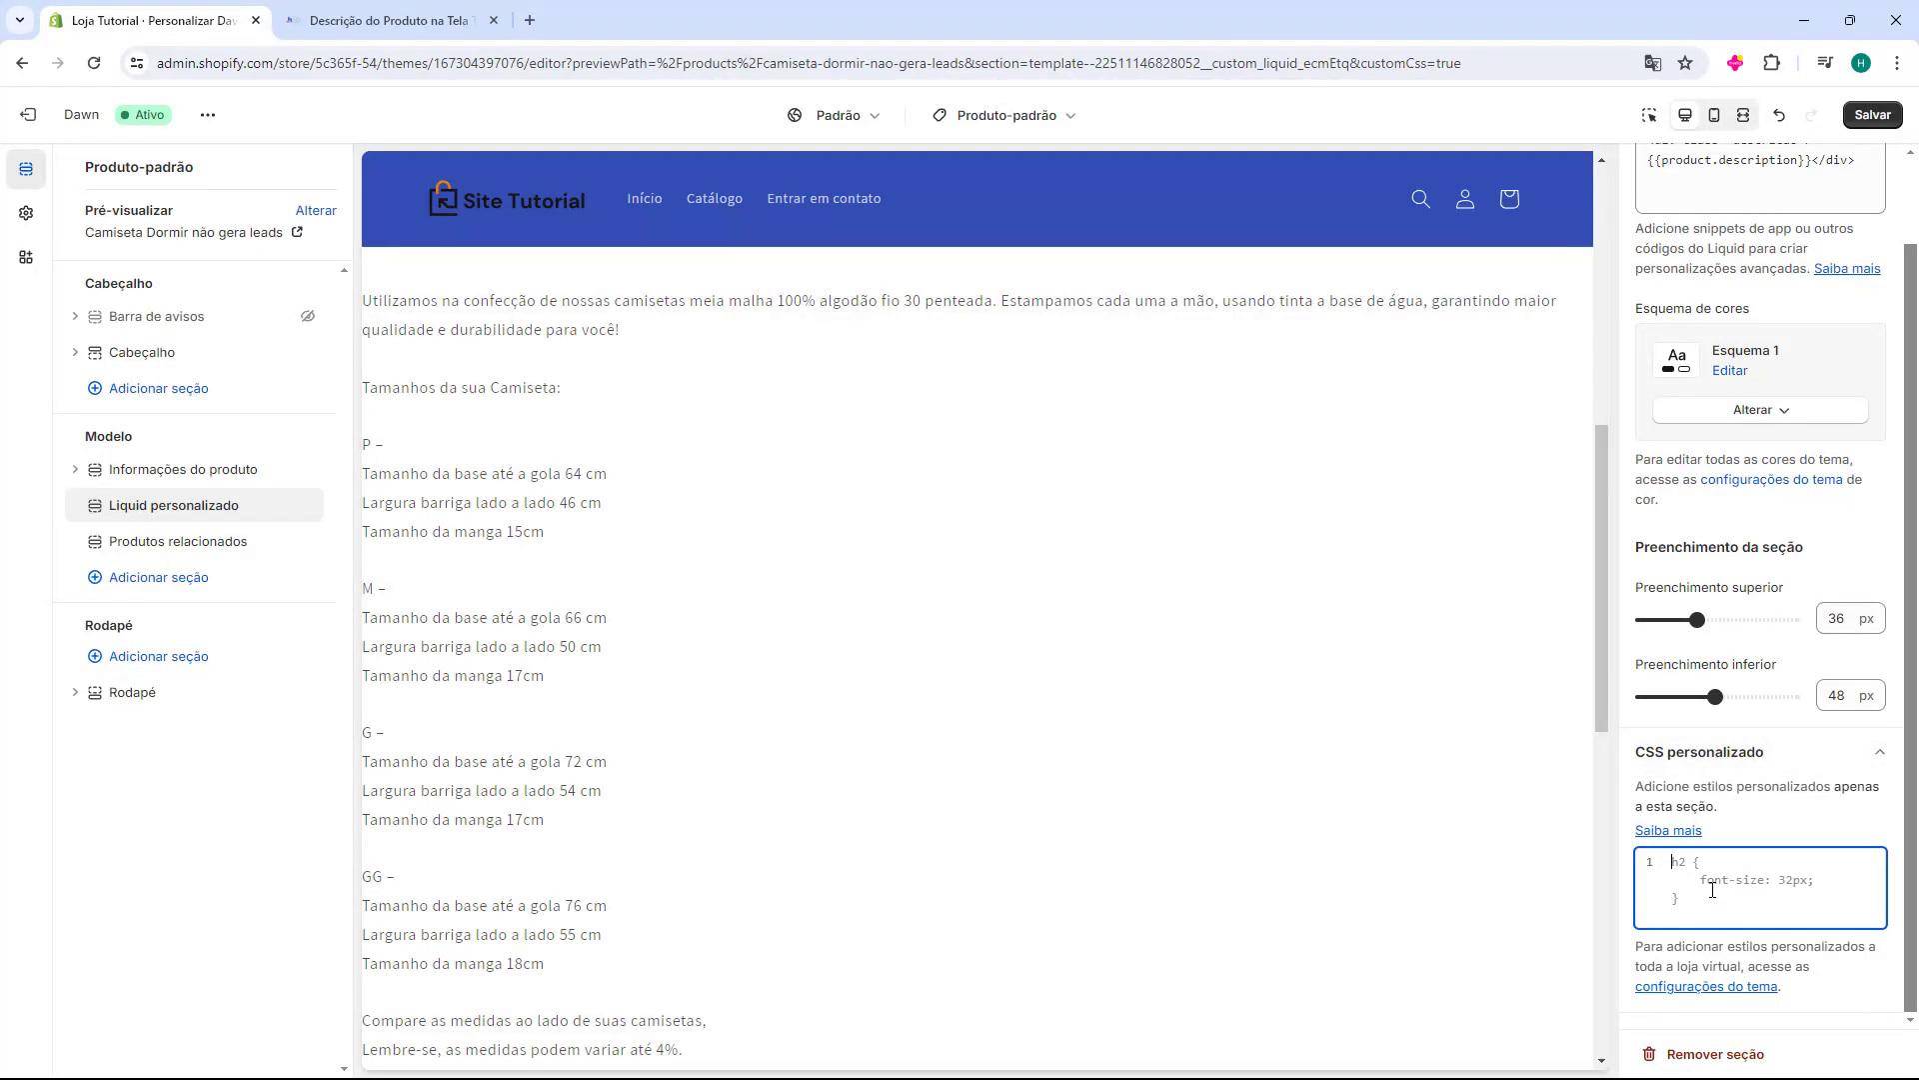
click(362, 27)
click(816, 363)
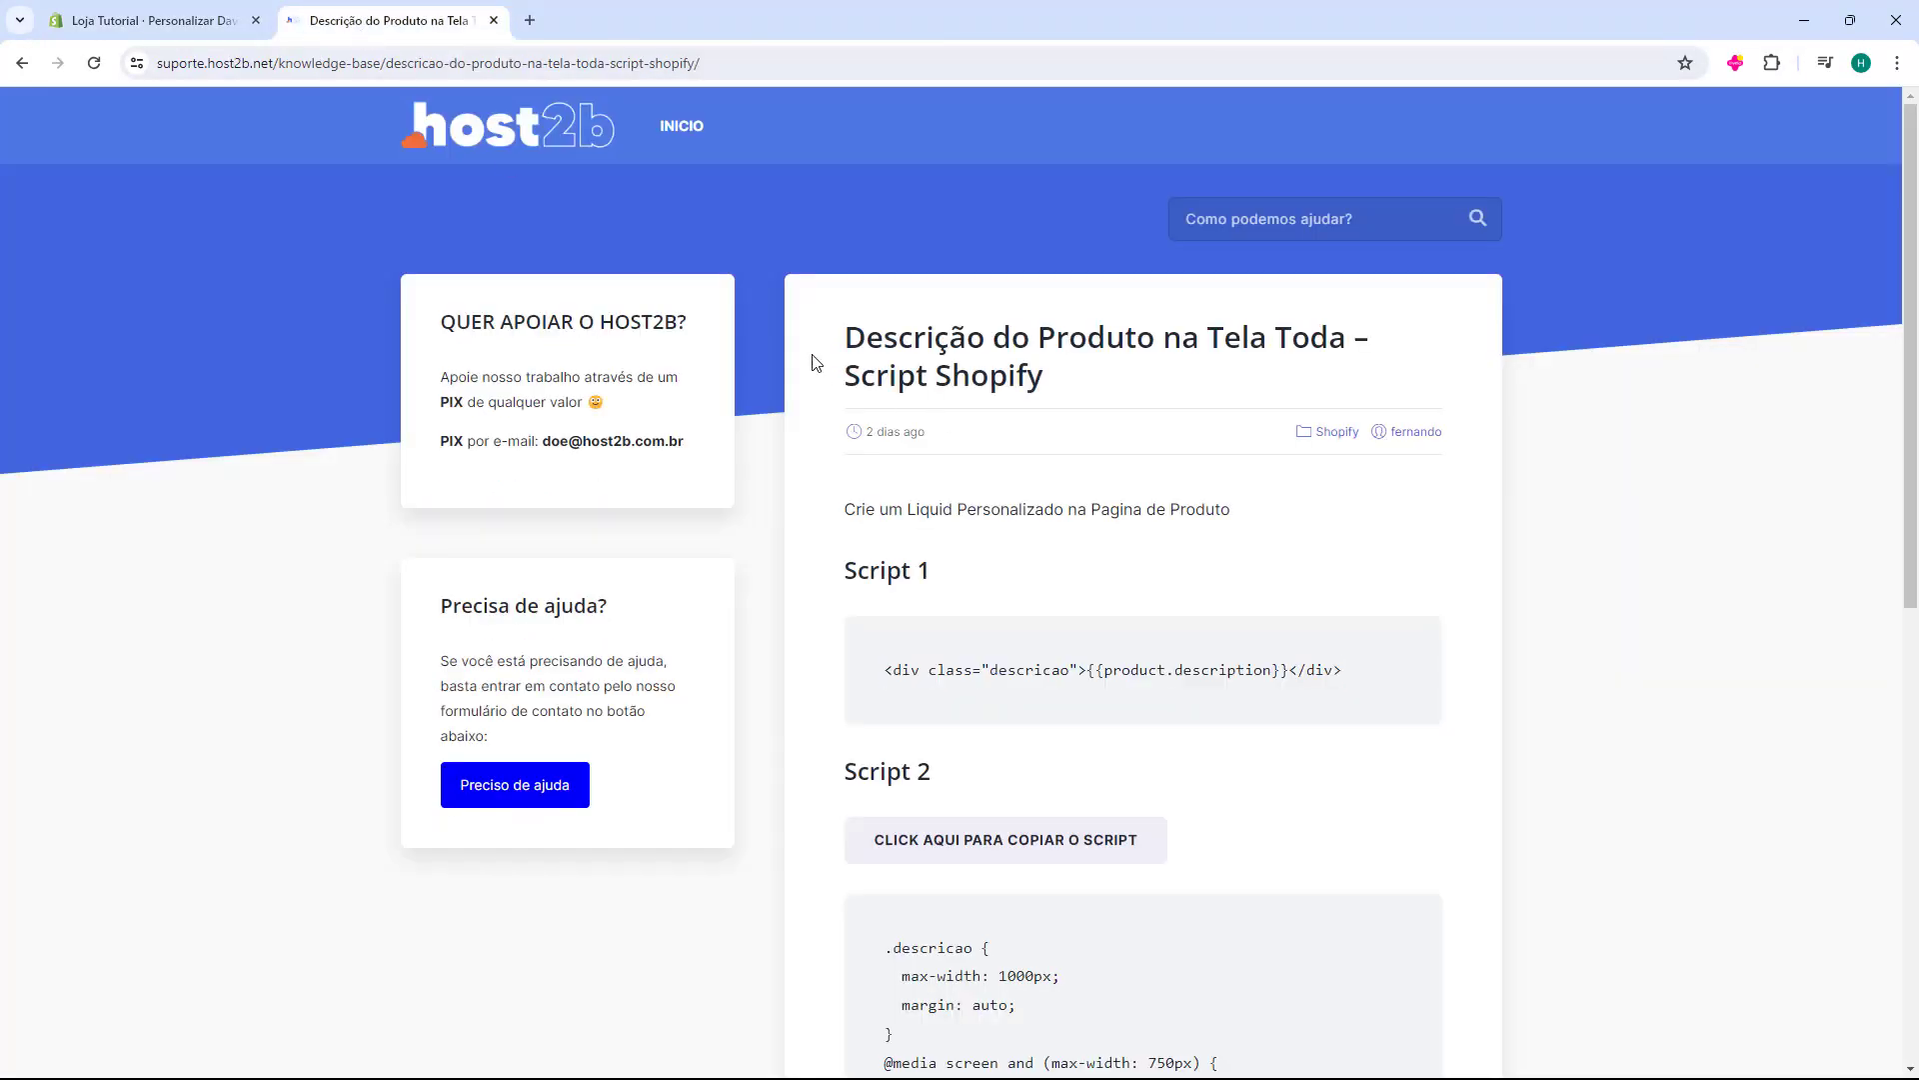
scroll(868, 552, down, 2)
drag(842, 589, 905, 578)
click(909, 652)
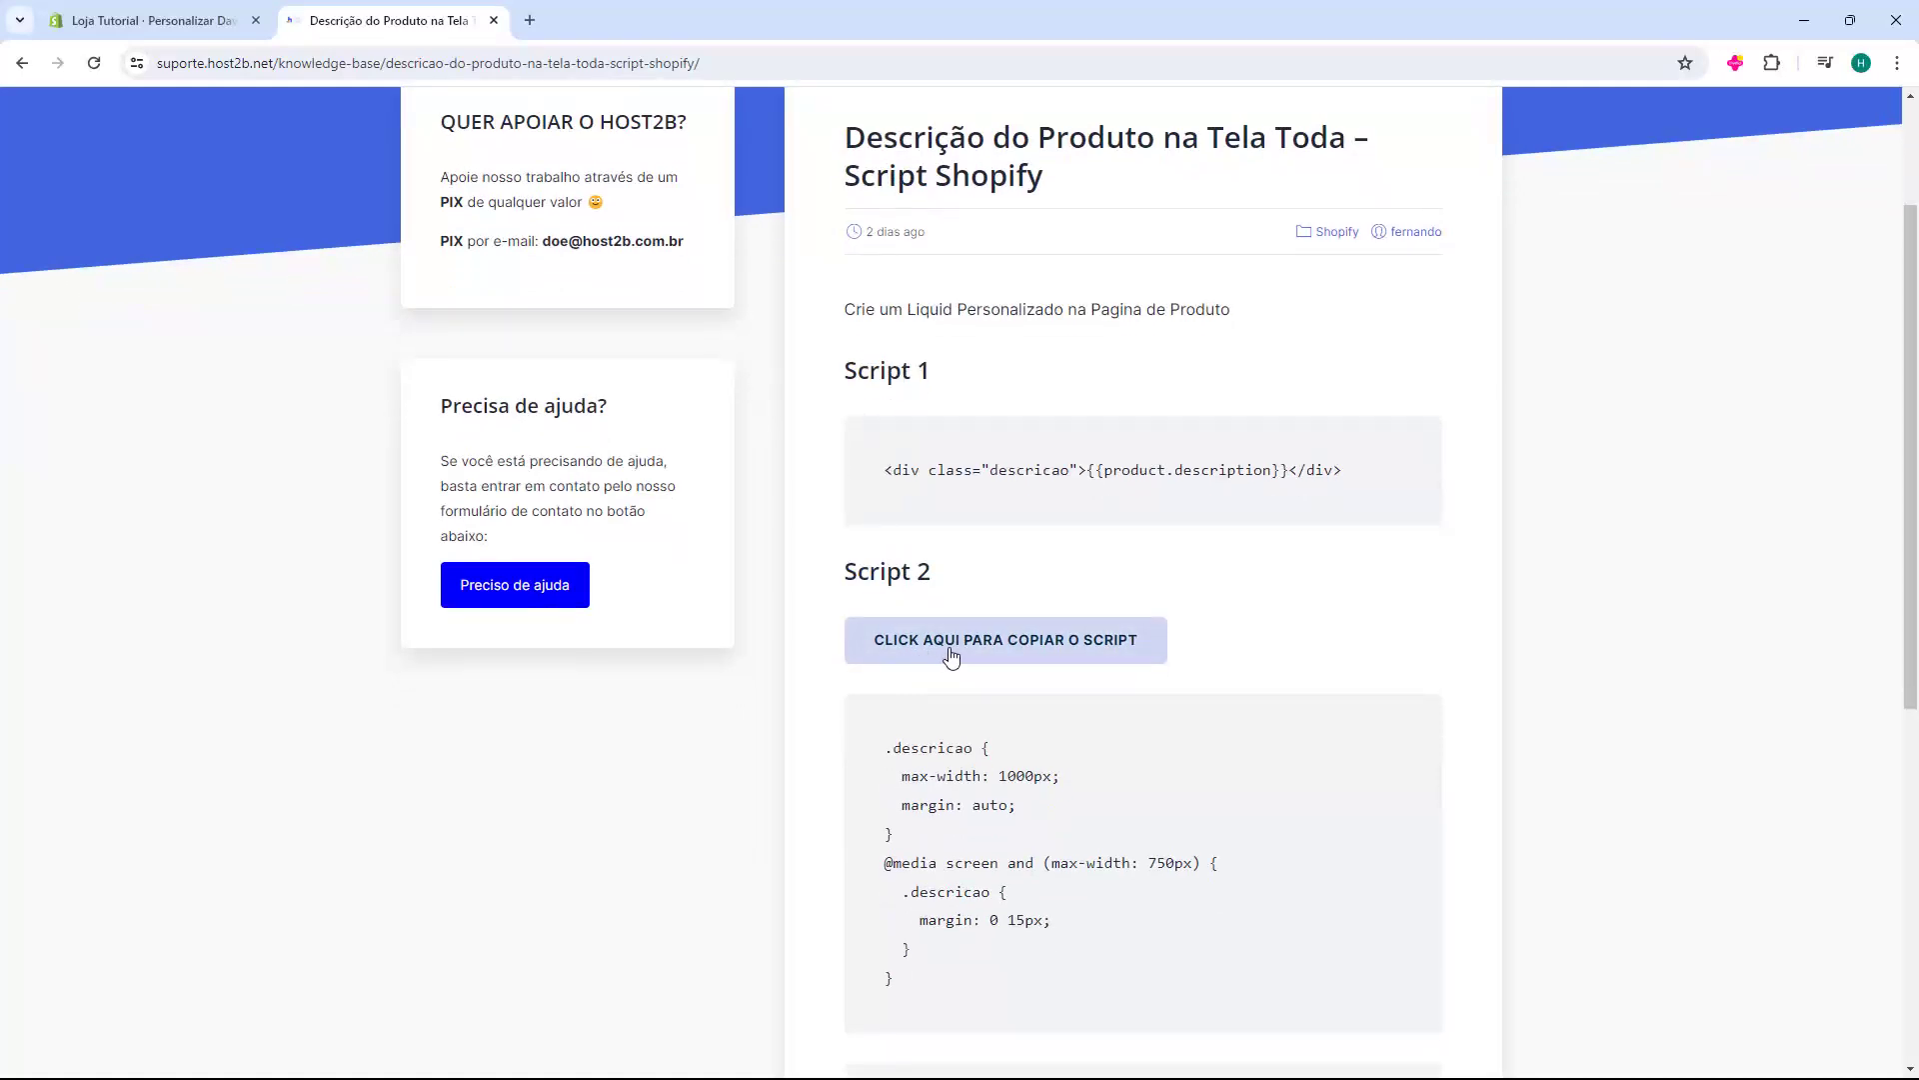
click(953, 657)
key(ctrl+c)
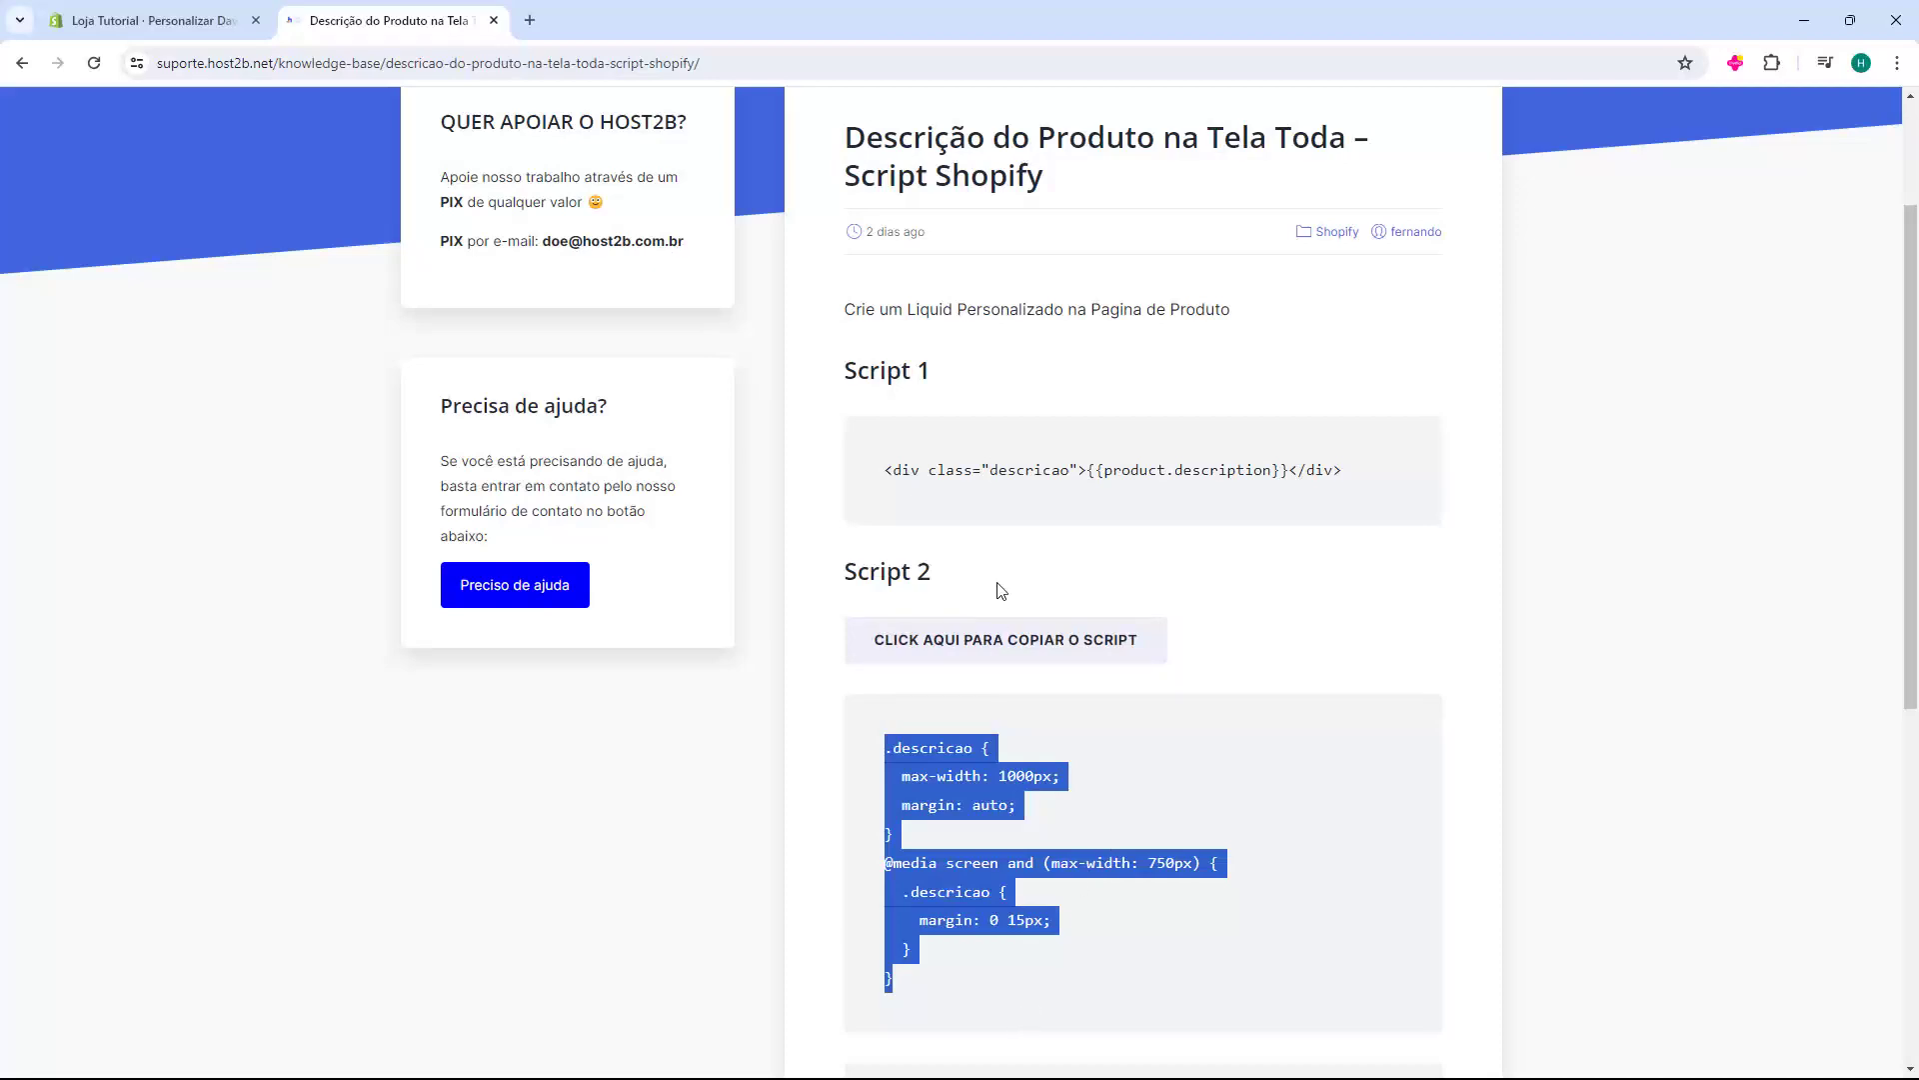
Paste the .descricao styles with max-width 1000px and a 750px media query as the section's custom CSS, and check the preview.
click(178, 12)
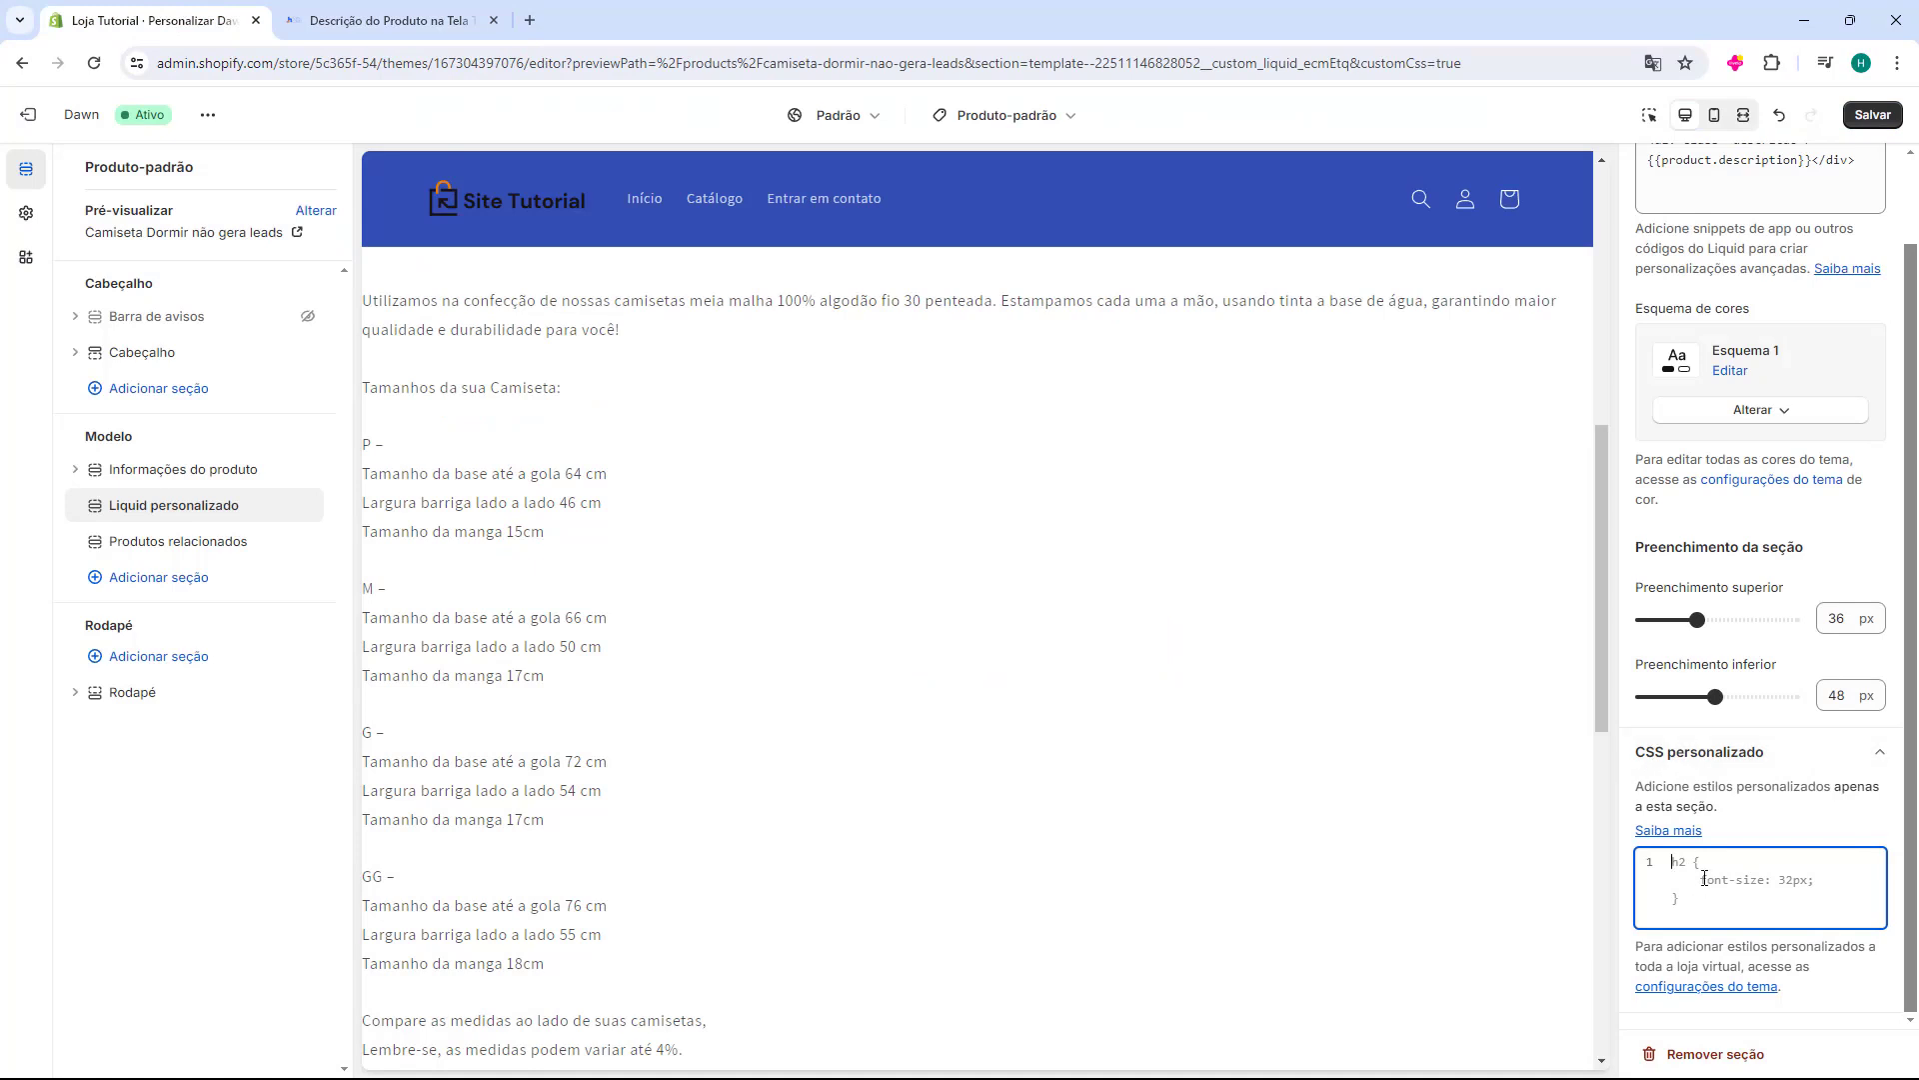
key(ctrl+v)
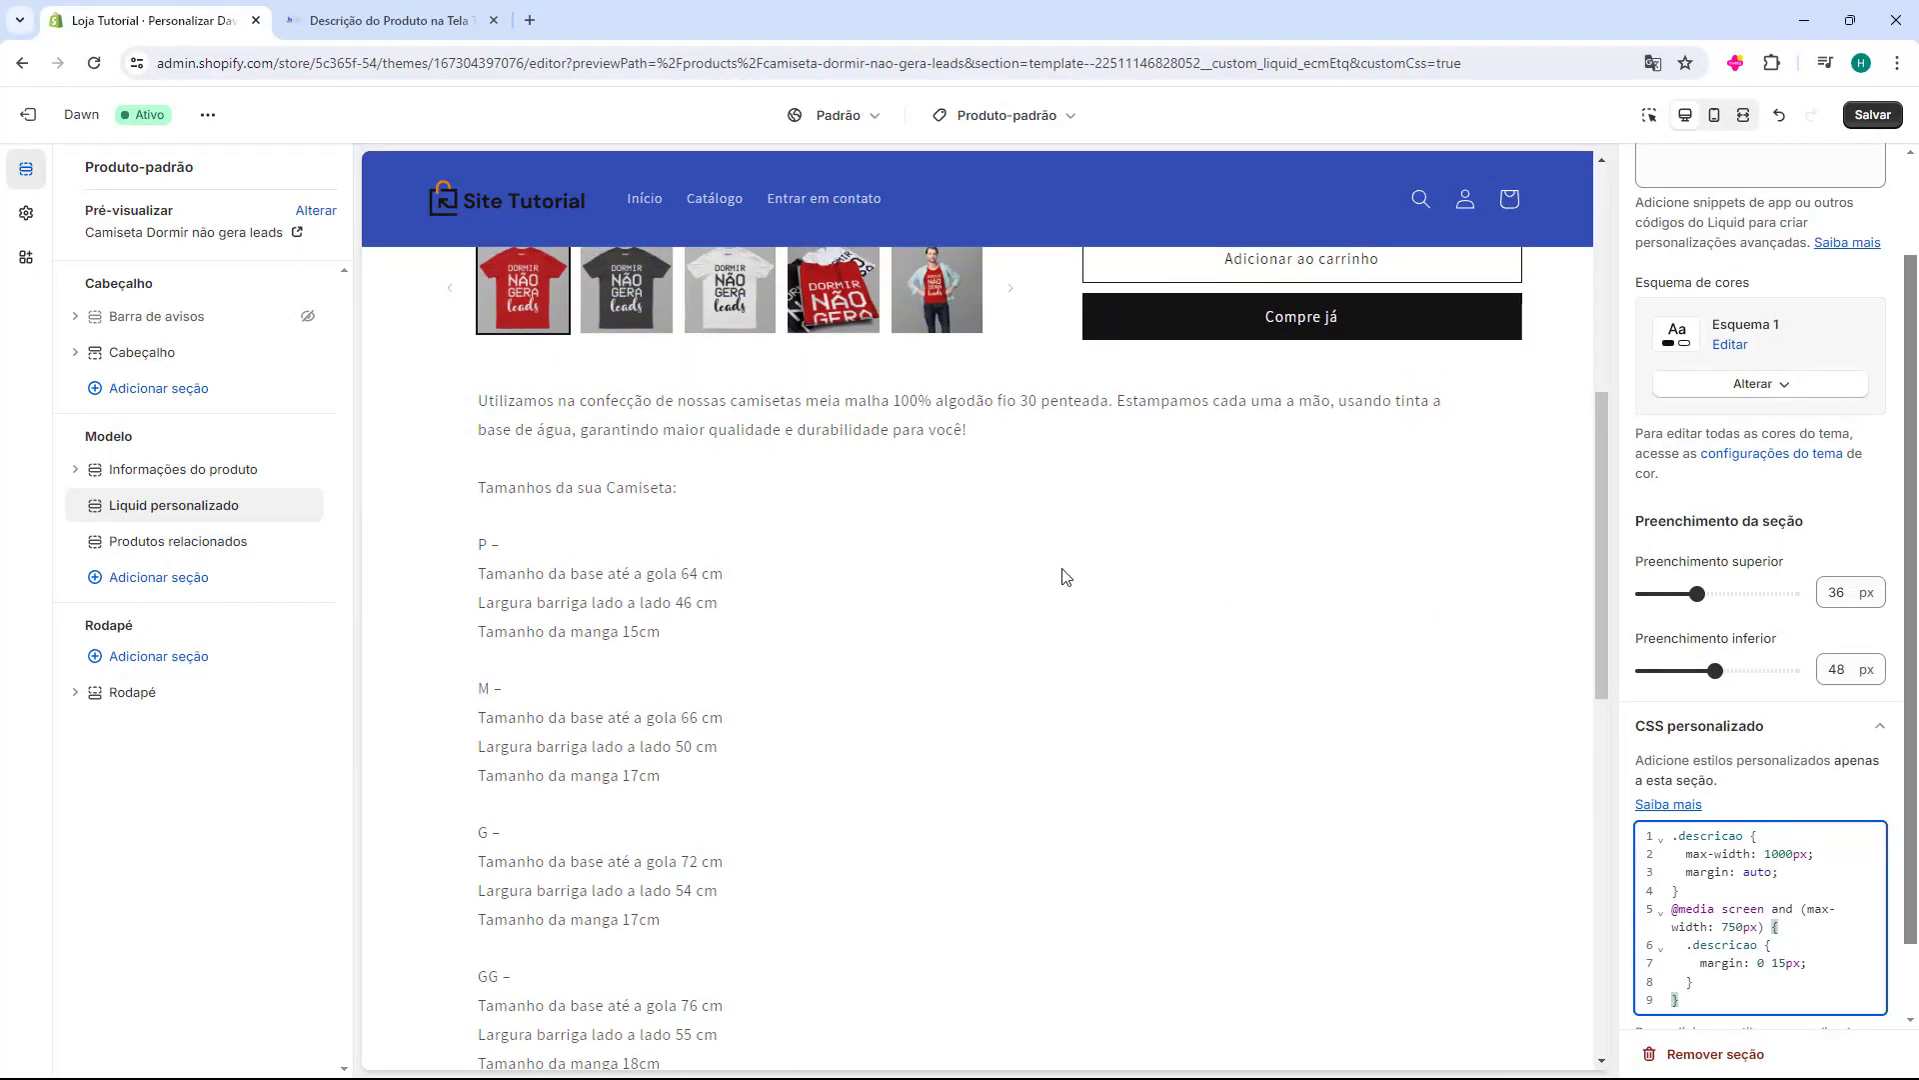
scroll(509, 601, up, 3)
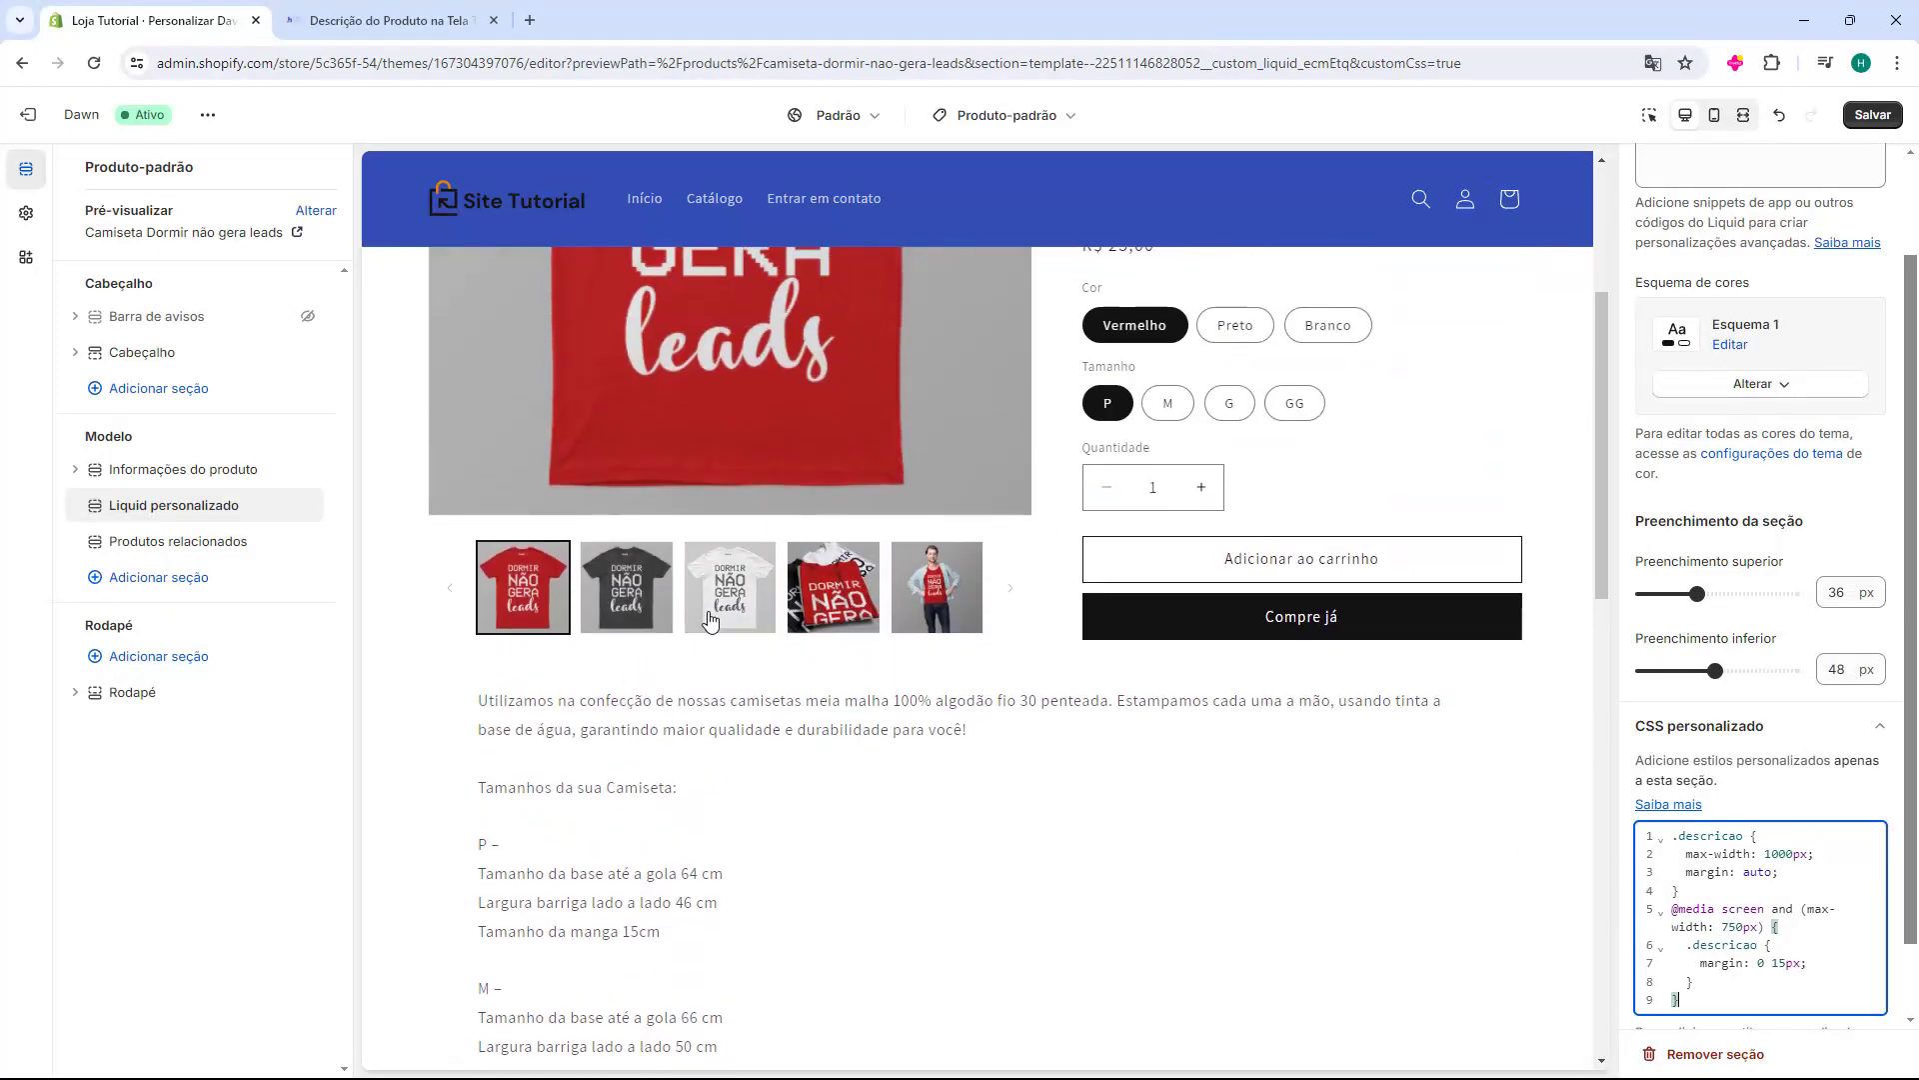
scroll(709, 620, down, 2)
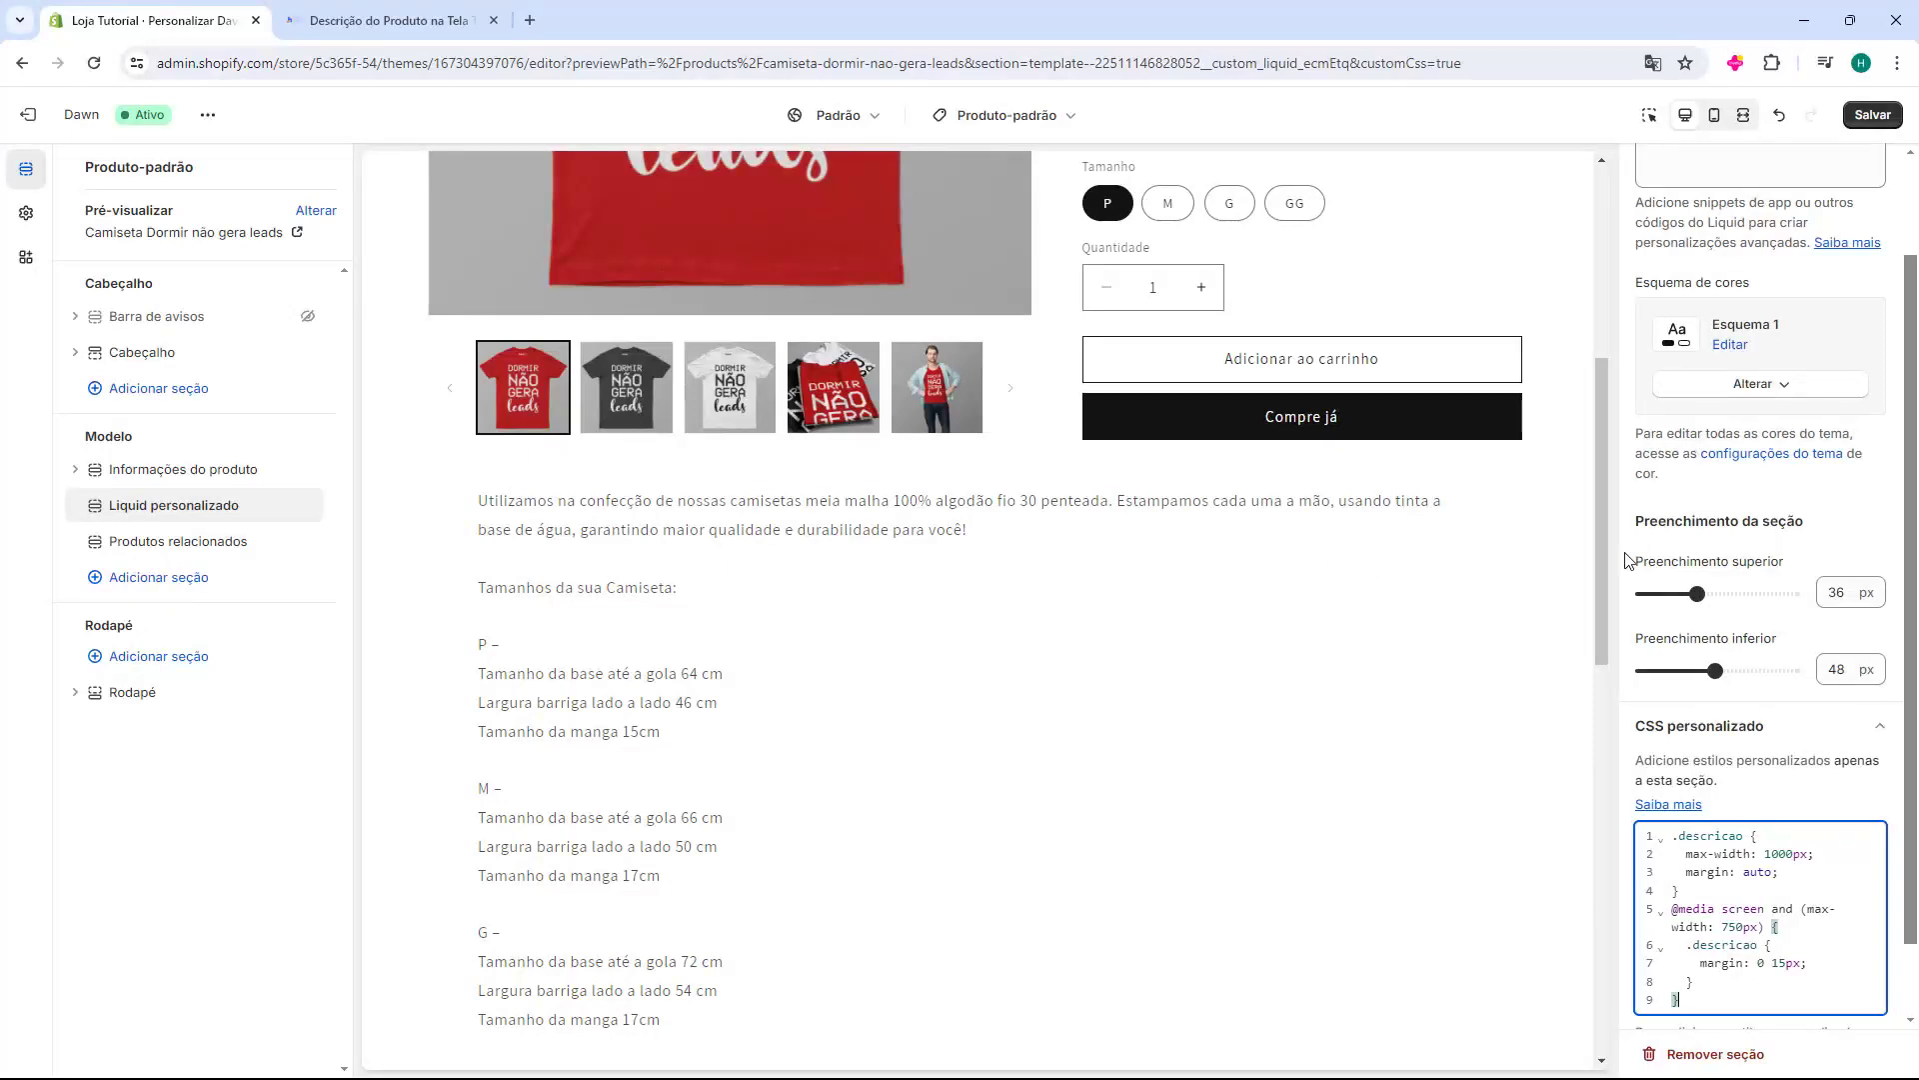
Set the custom Liquid section's top padding (Preenchimento superior) to 20 px and check the spacing above the description.
double_click(1647, 568)
click(1715, 575)
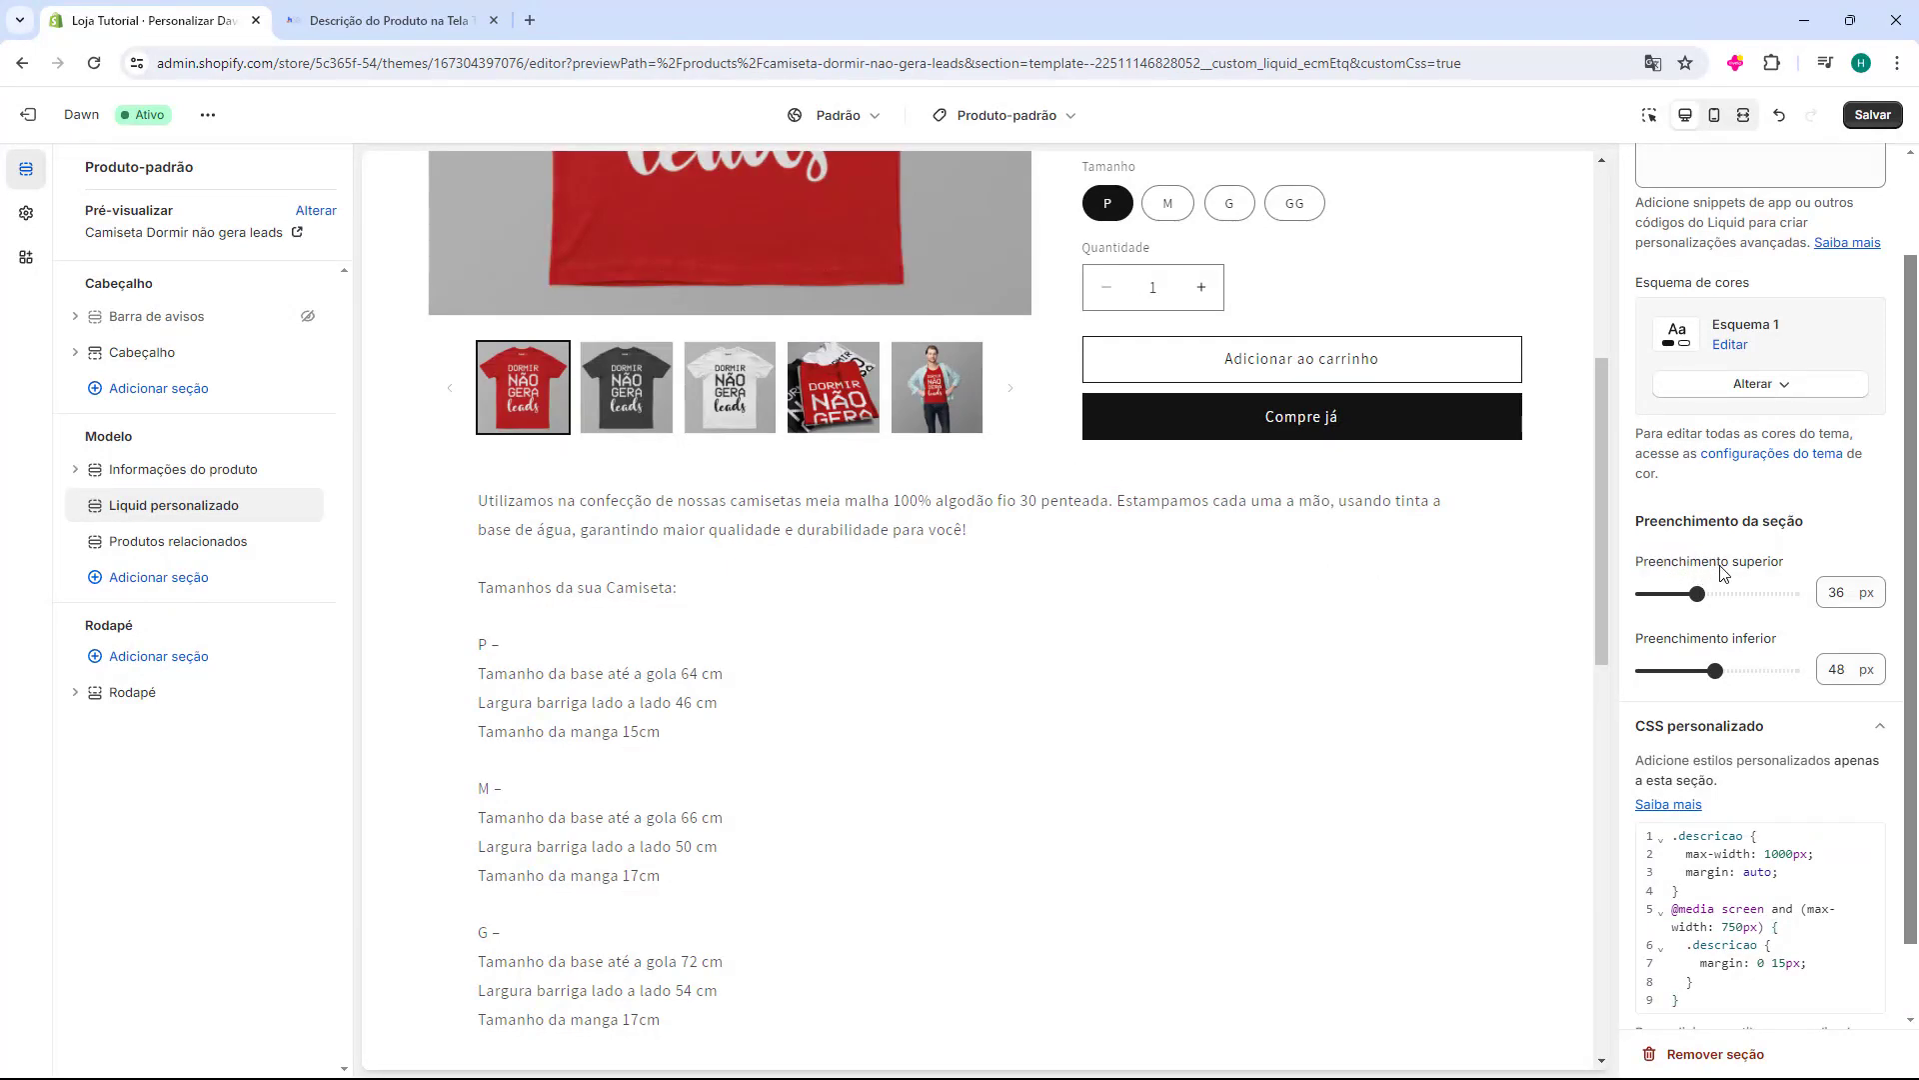
drag(1702, 592, 1674, 593)
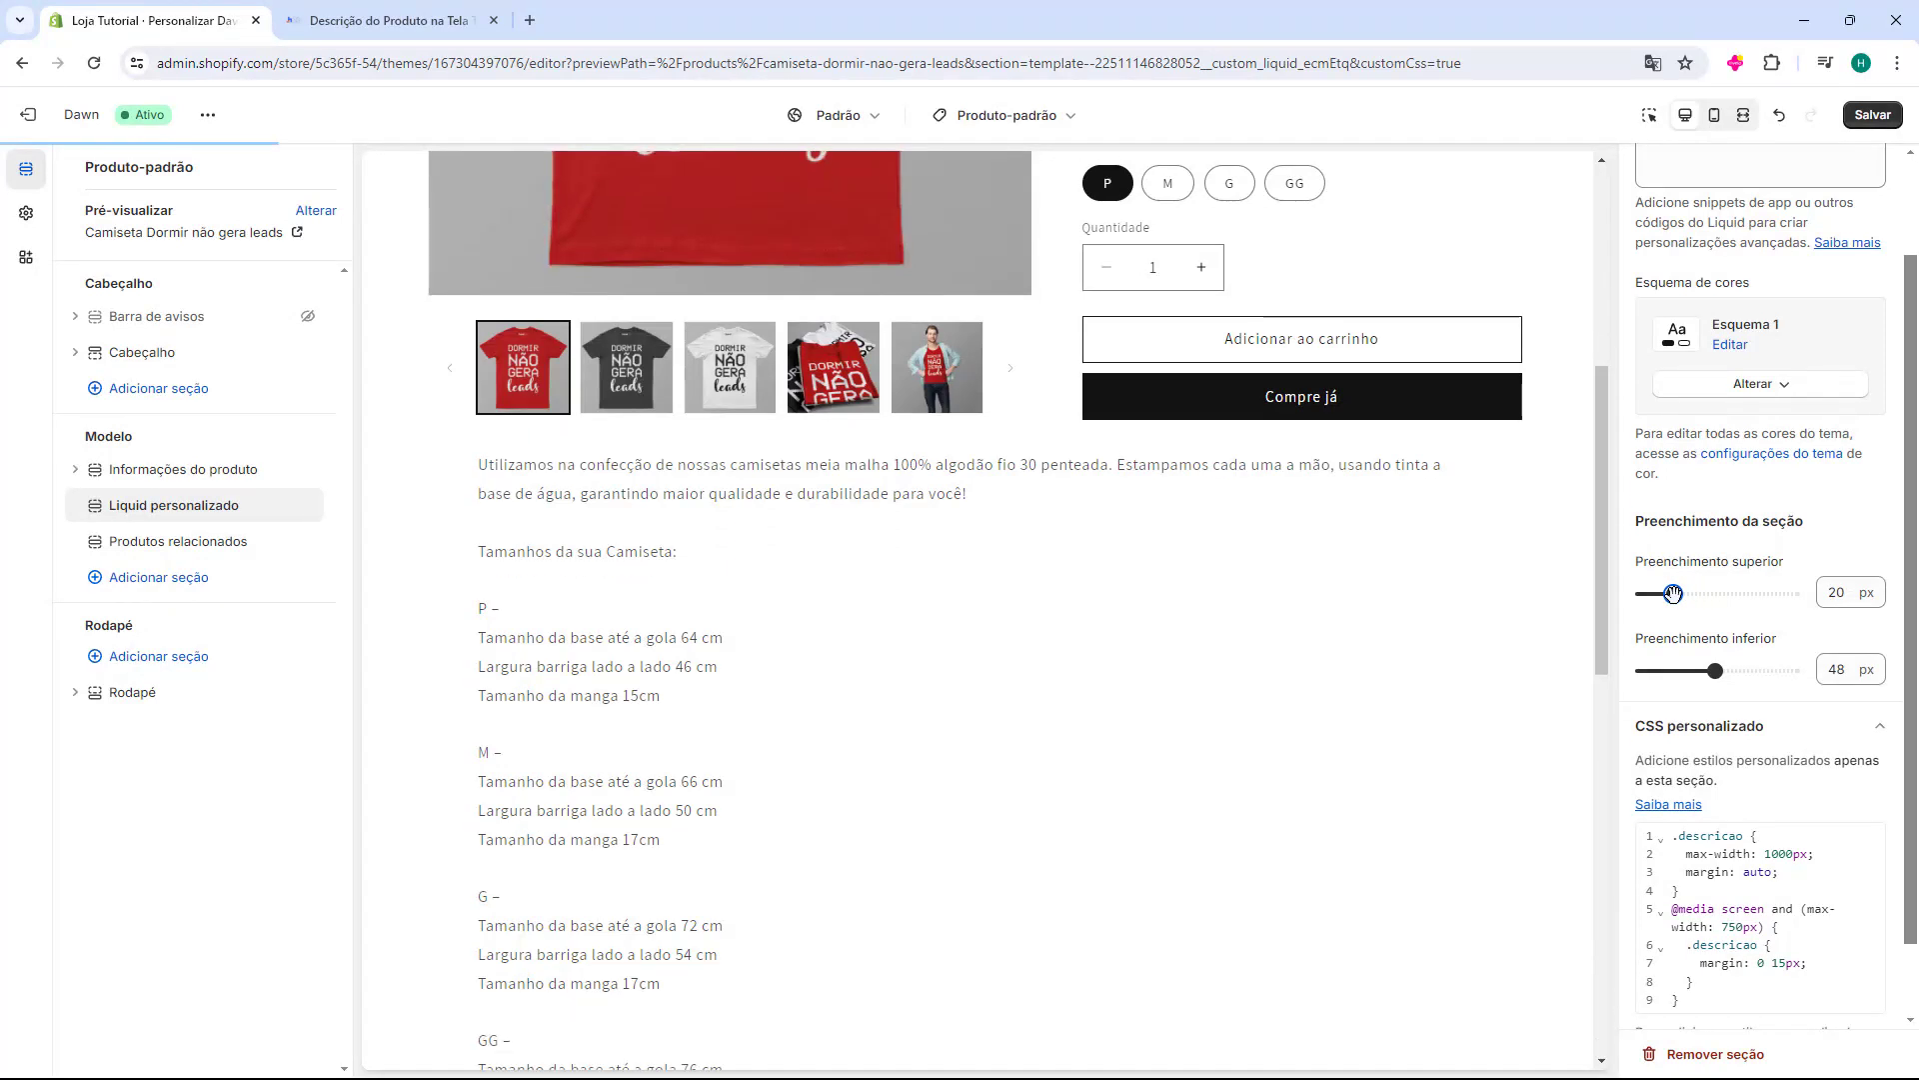
scroll(1089, 557, up, 2)
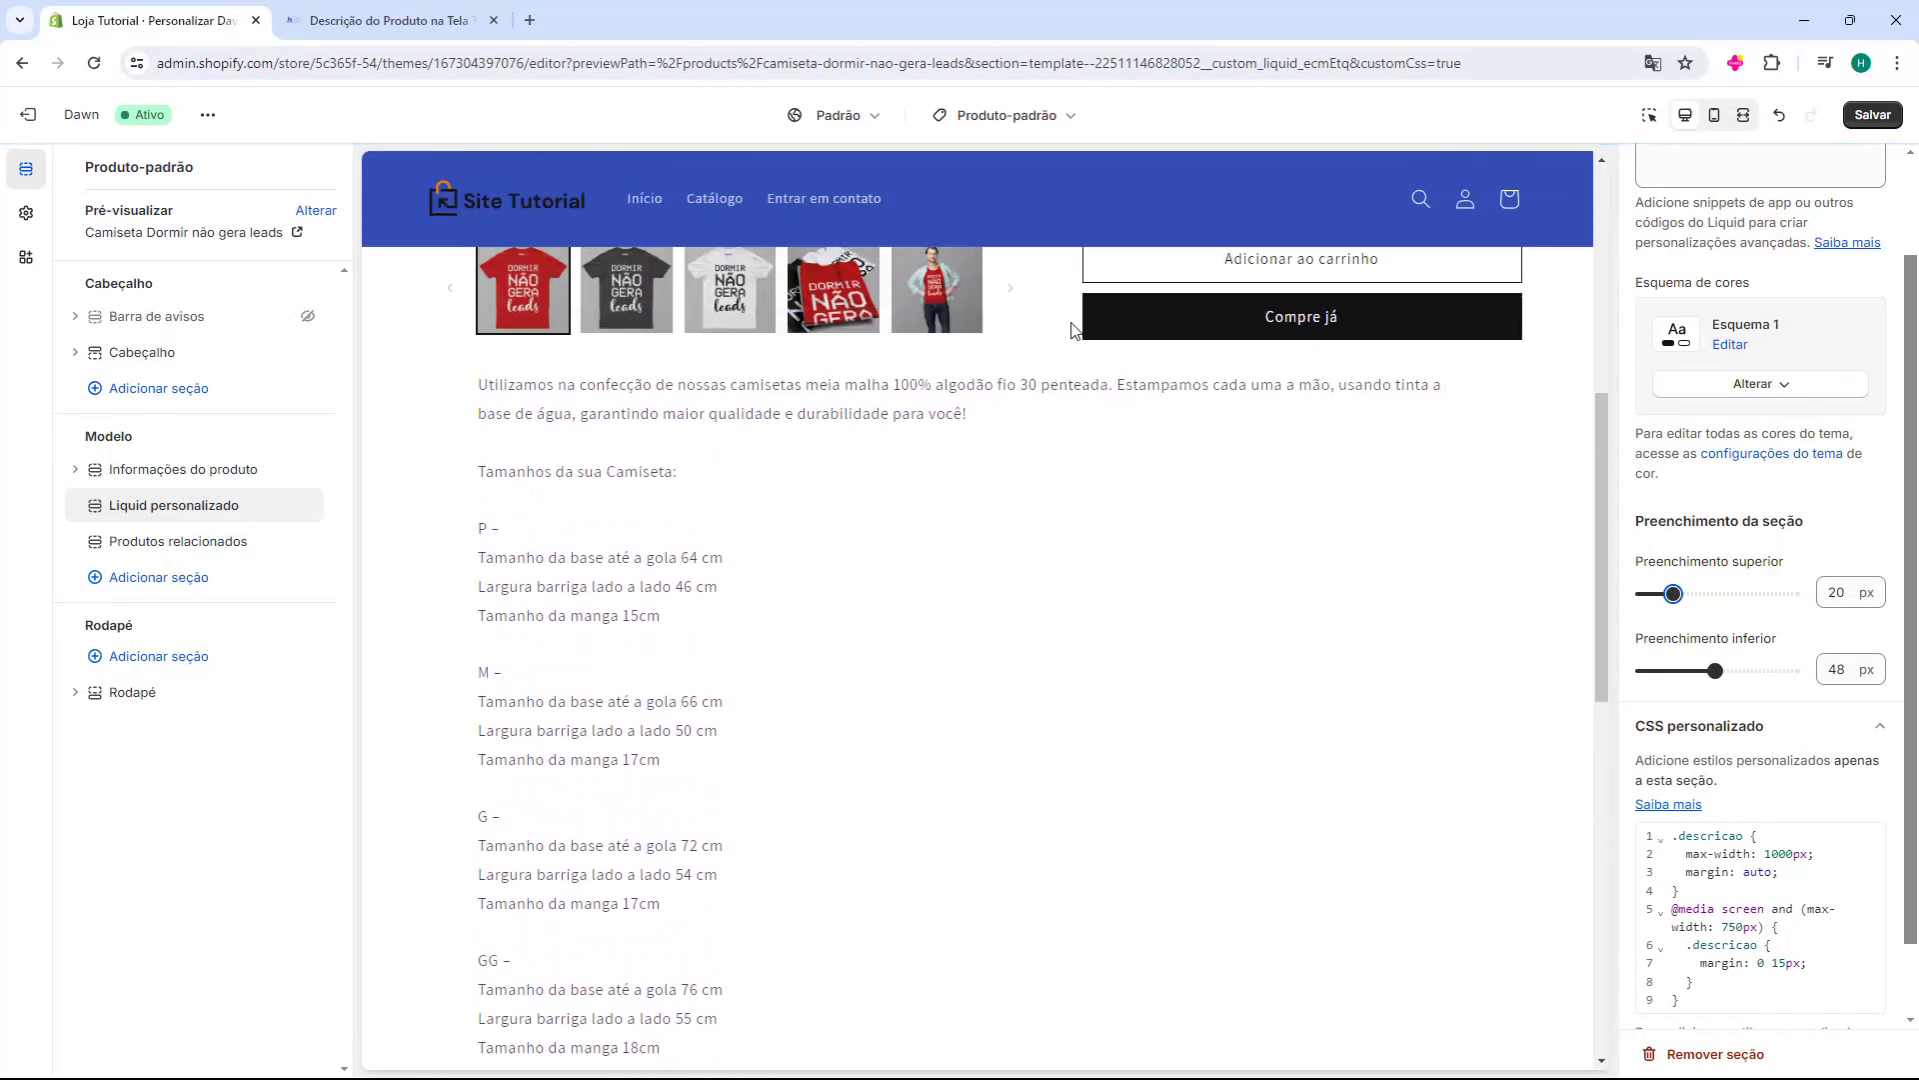
scroll(1073, 330, up, 5)
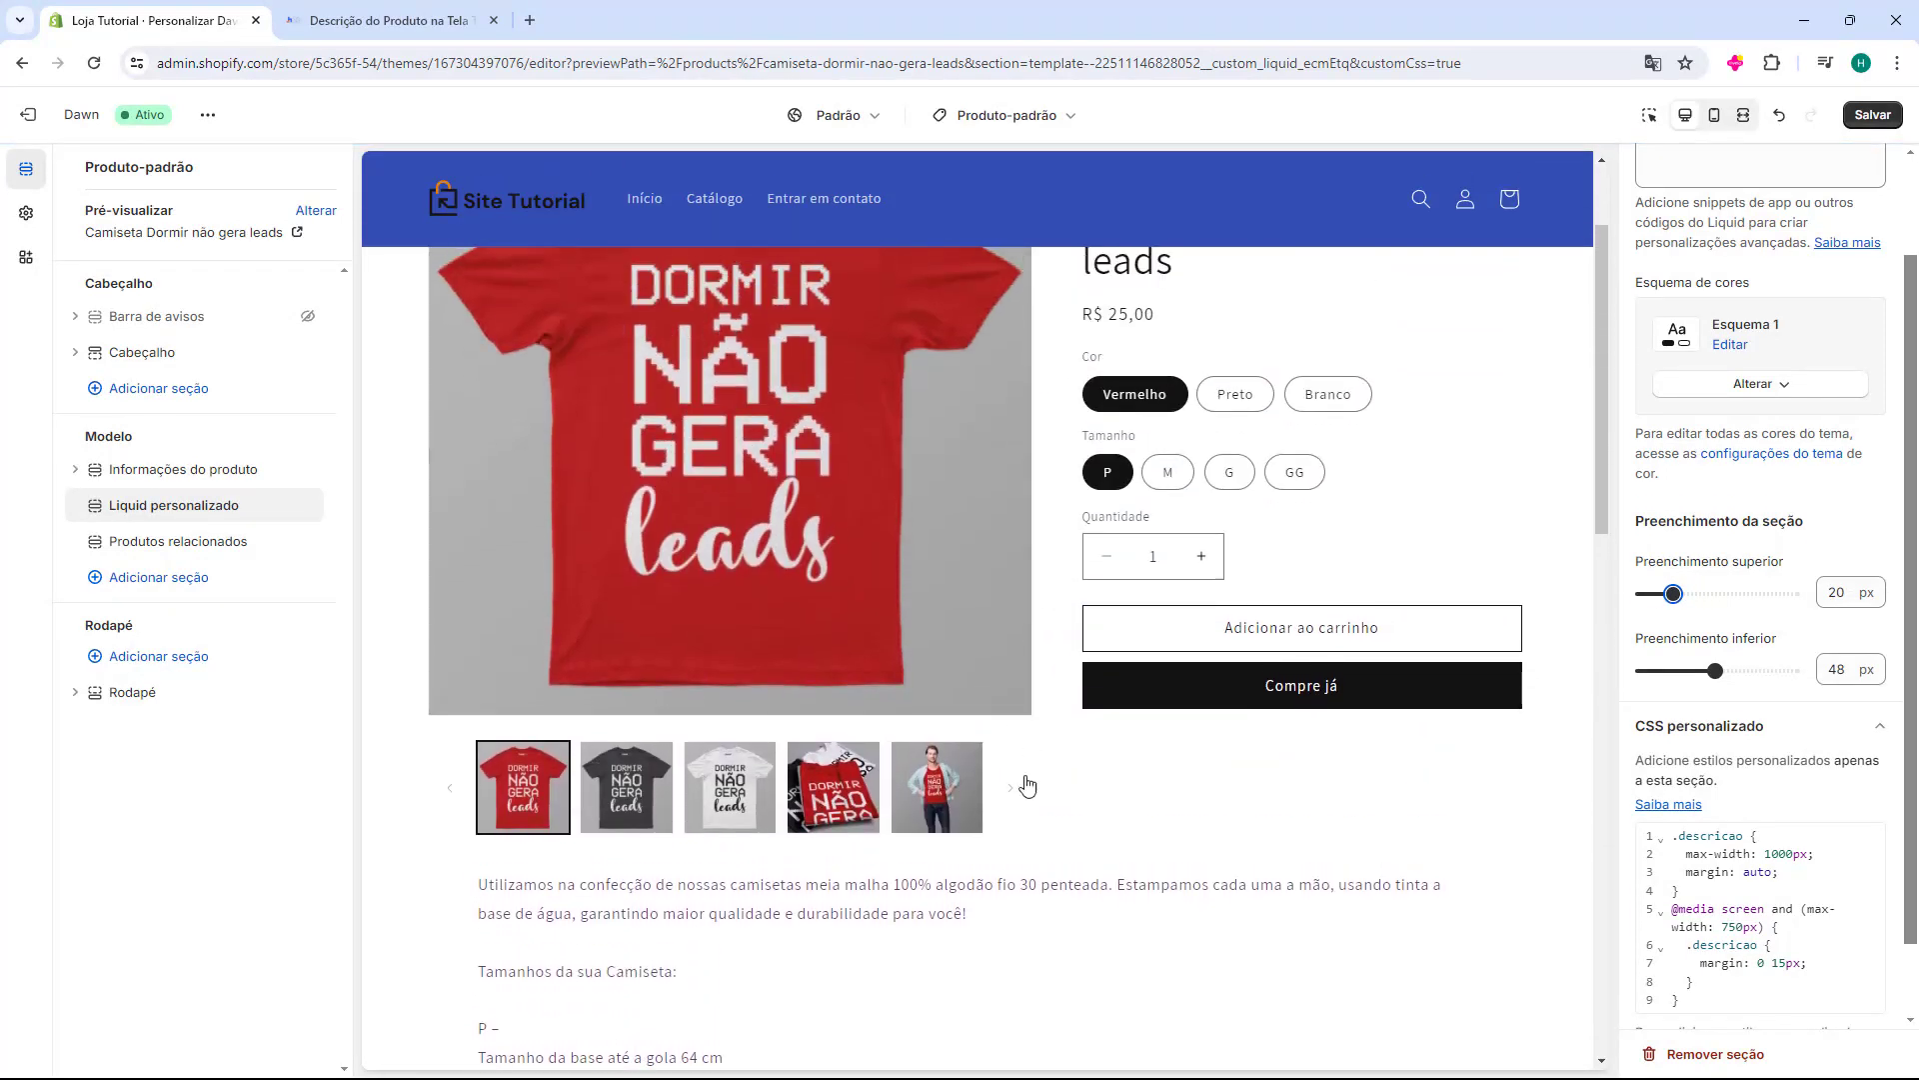
Set the custom Liquid section's bottom padding (Preenchimento inferior) to 20 px and check the spacing around the description.
scroll(1003, 545, down, 10)
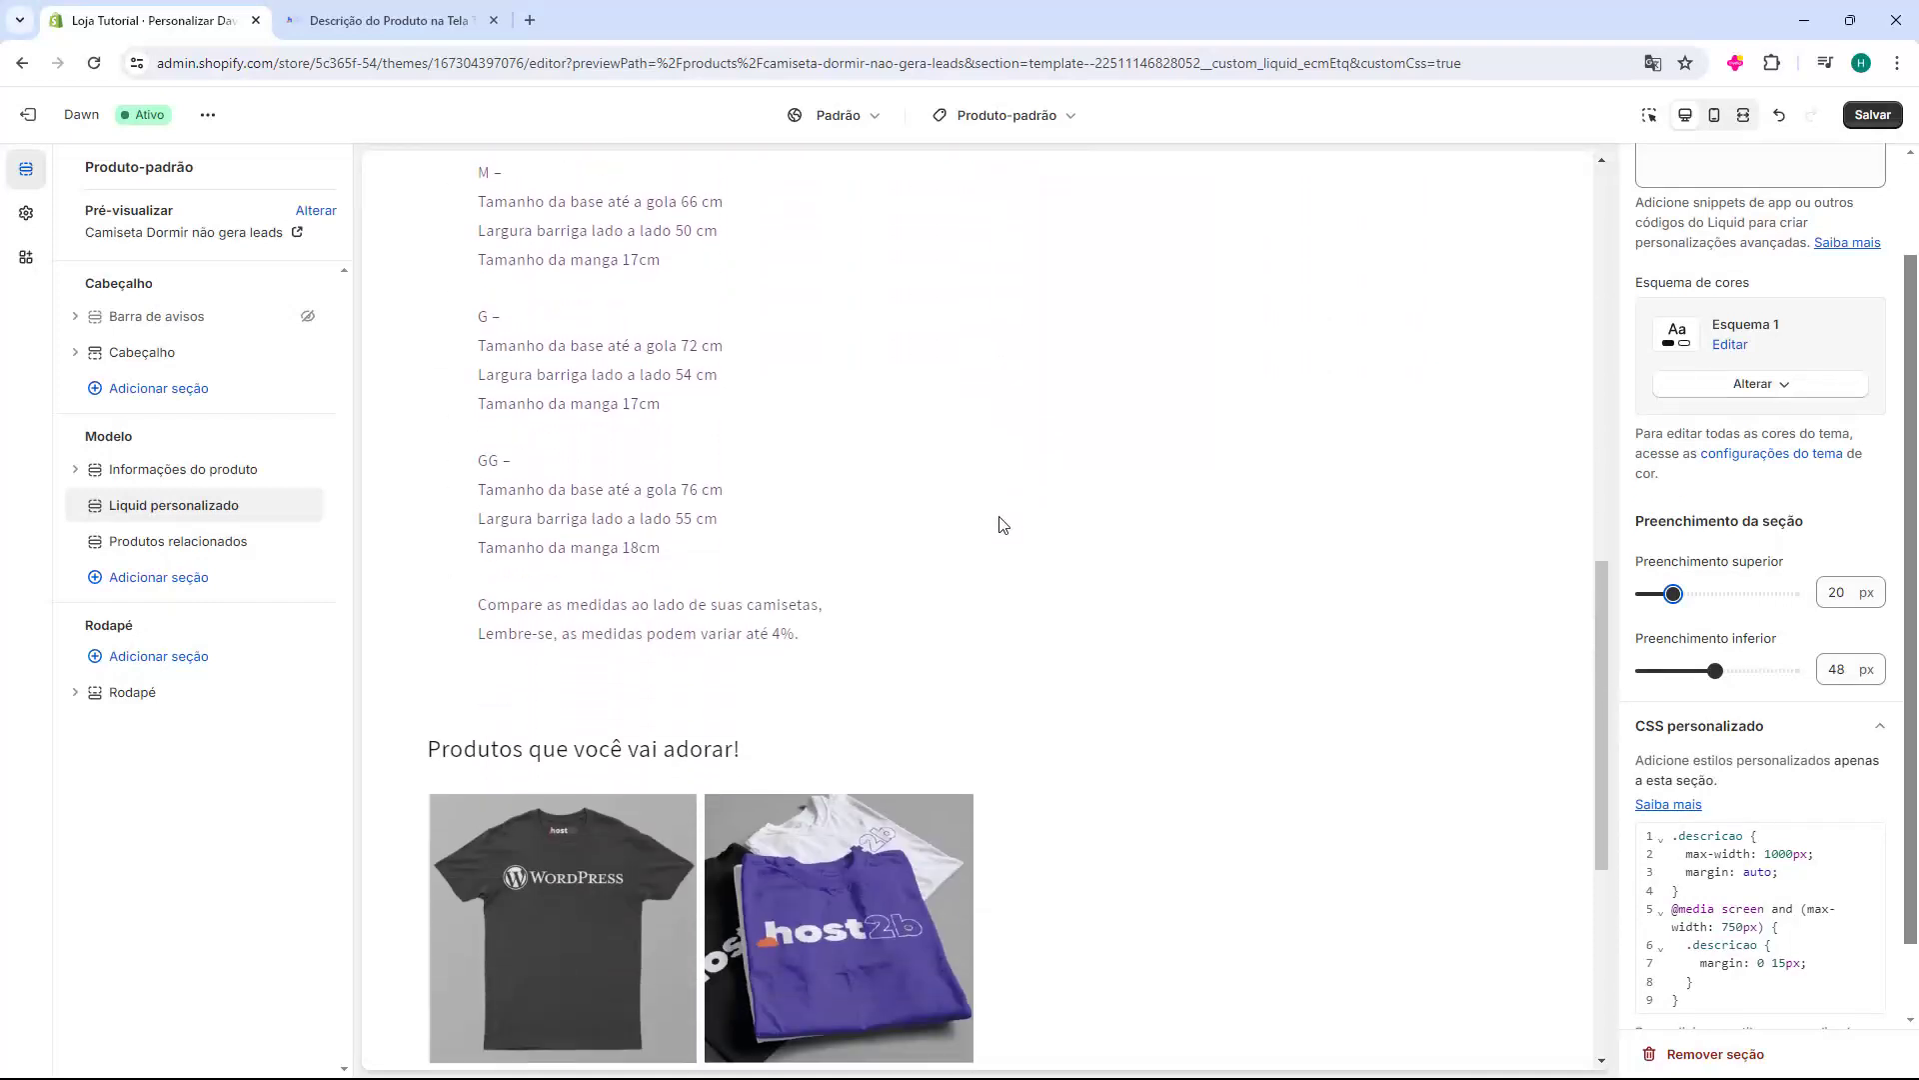
scroll(1003, 525, down, 1)
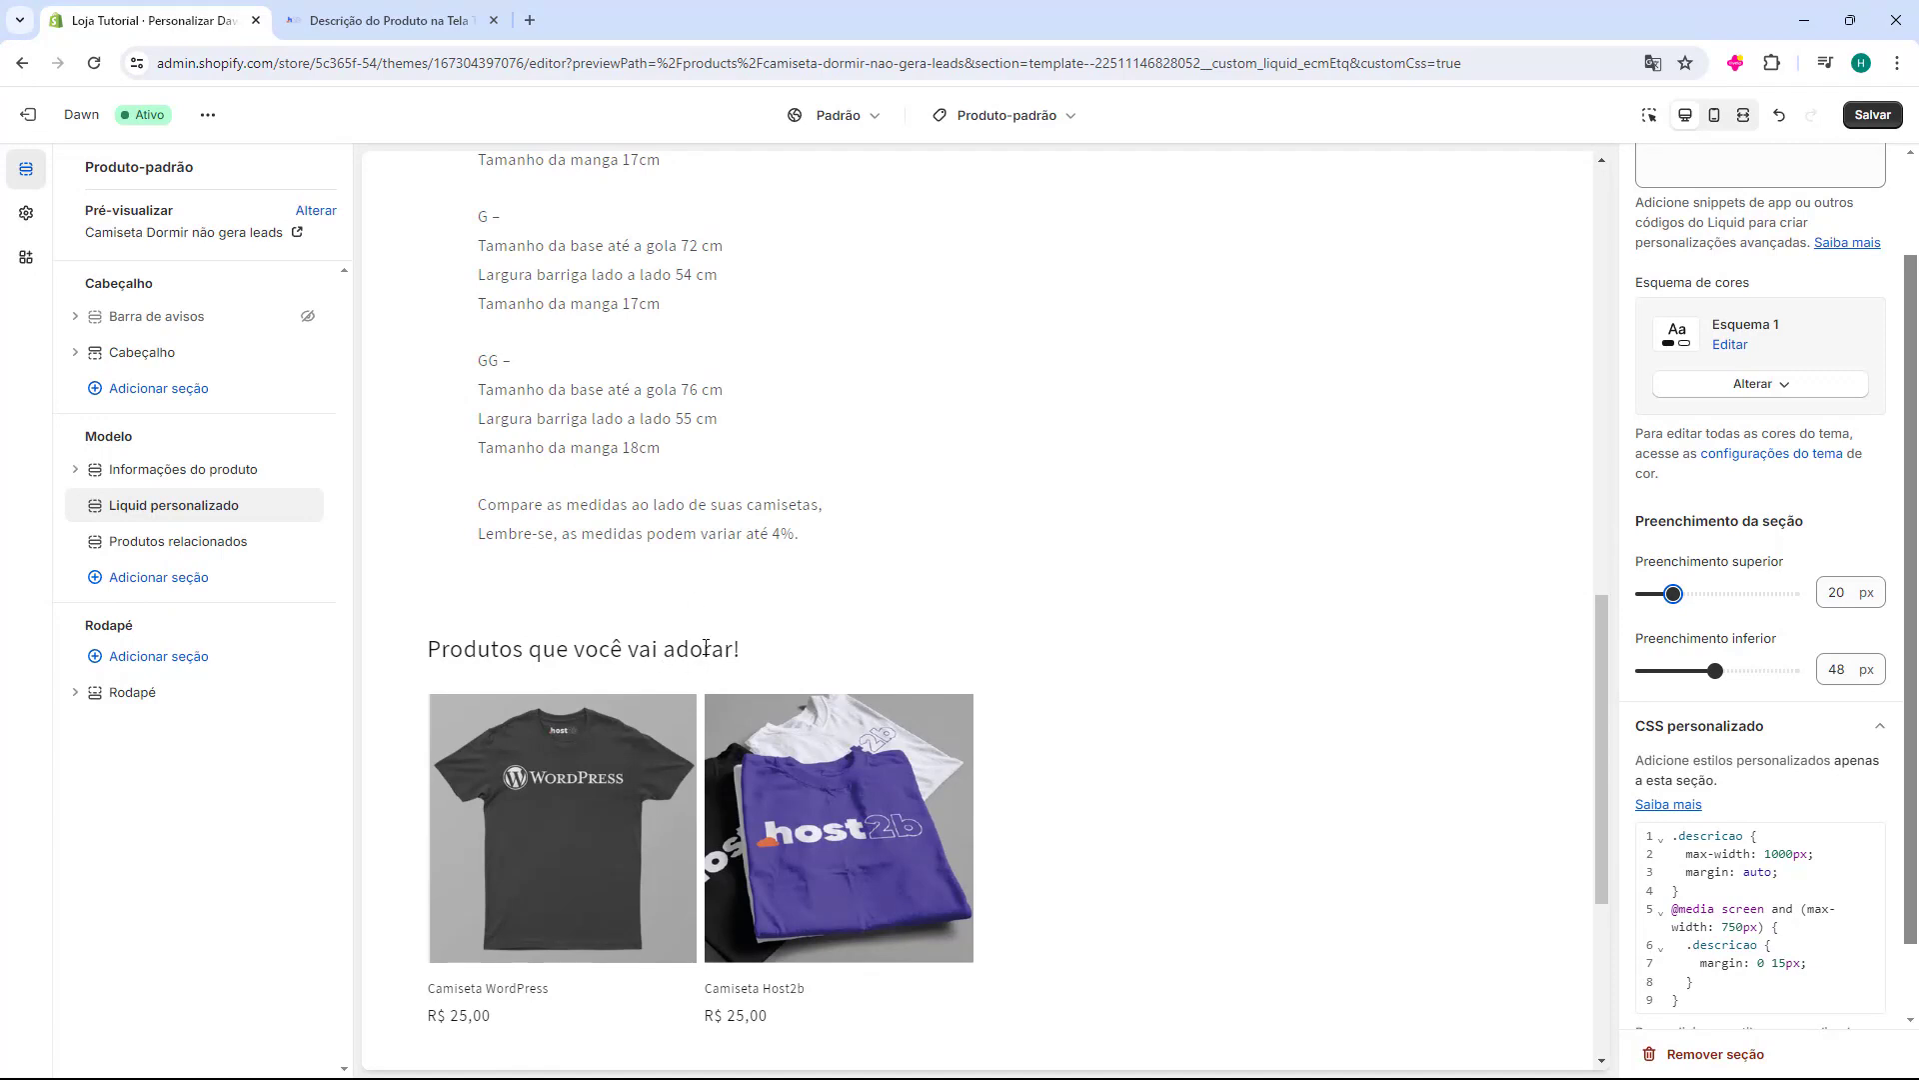
scroll(706, 647, down, 2)
scroll(999, 700, up, 2)
drag(1640, 646, 1672, 671)
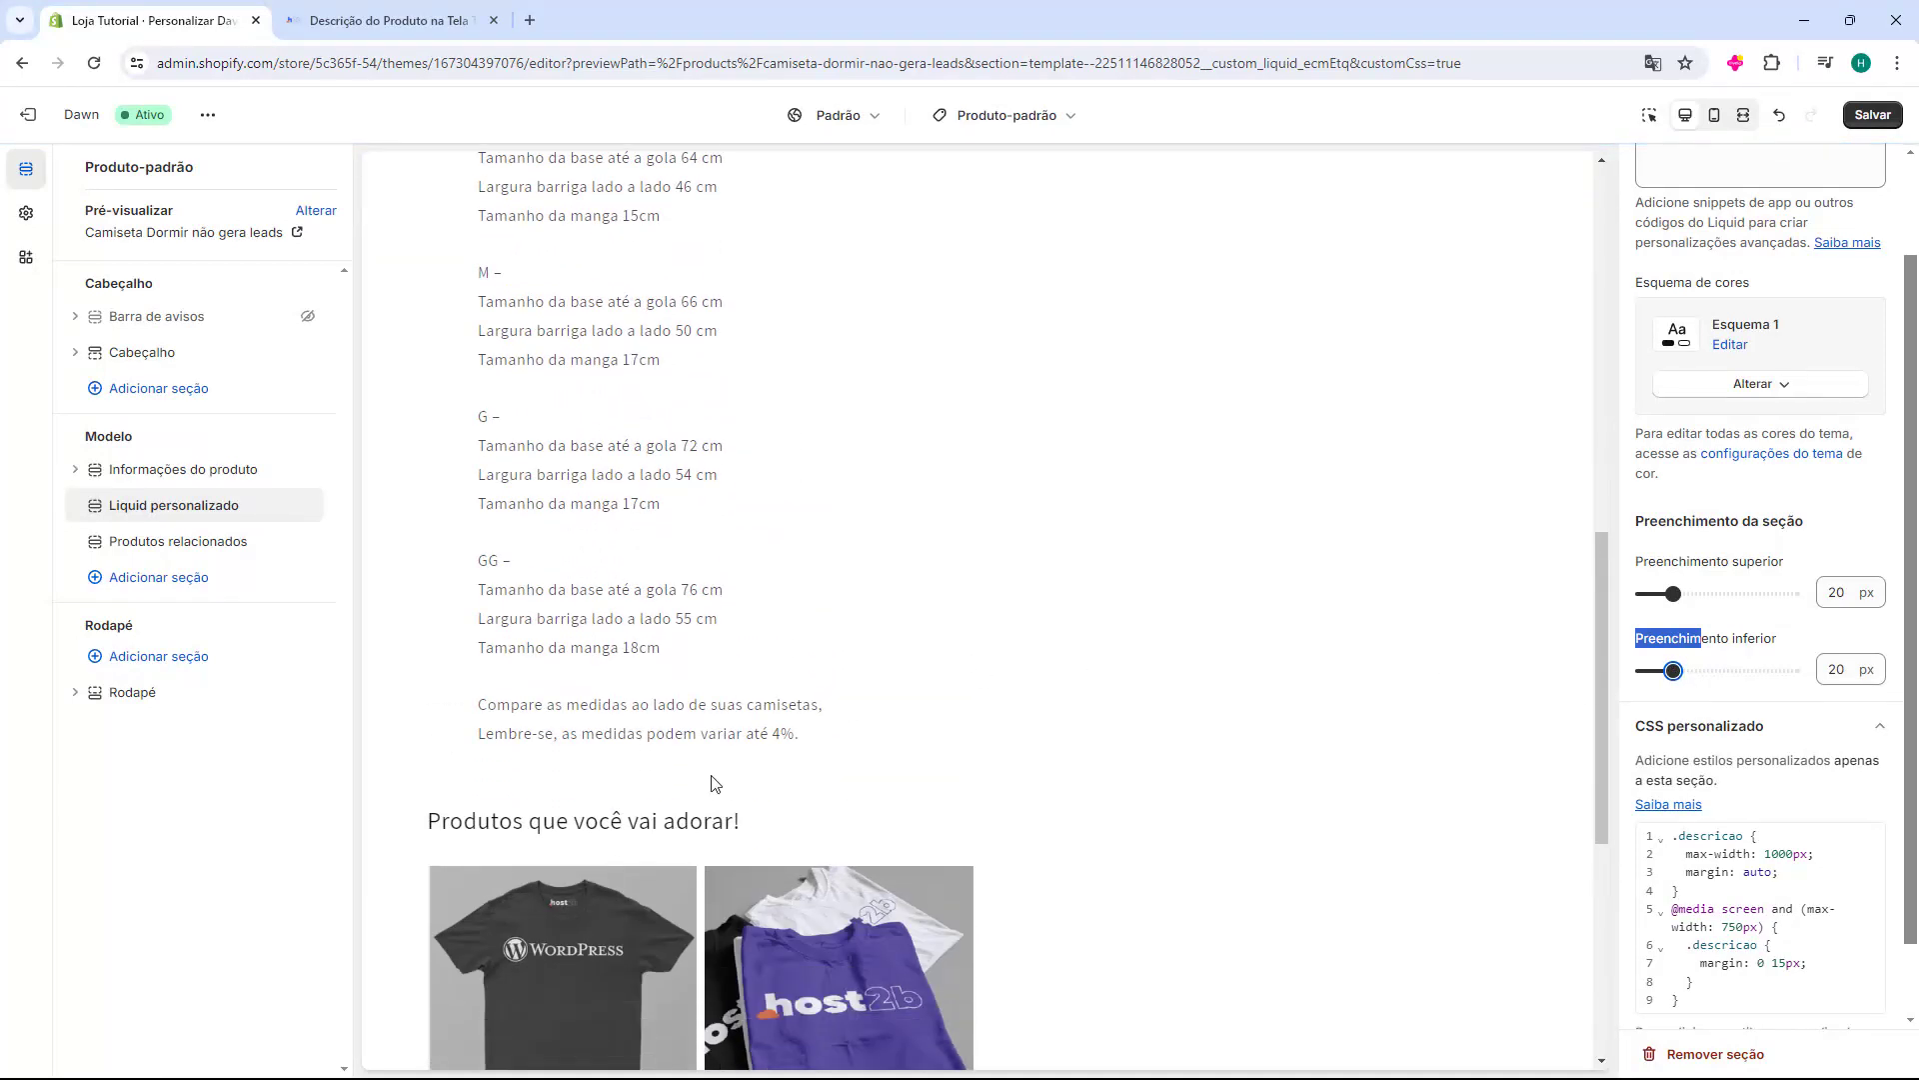
scroll(716, 780, up, 5)
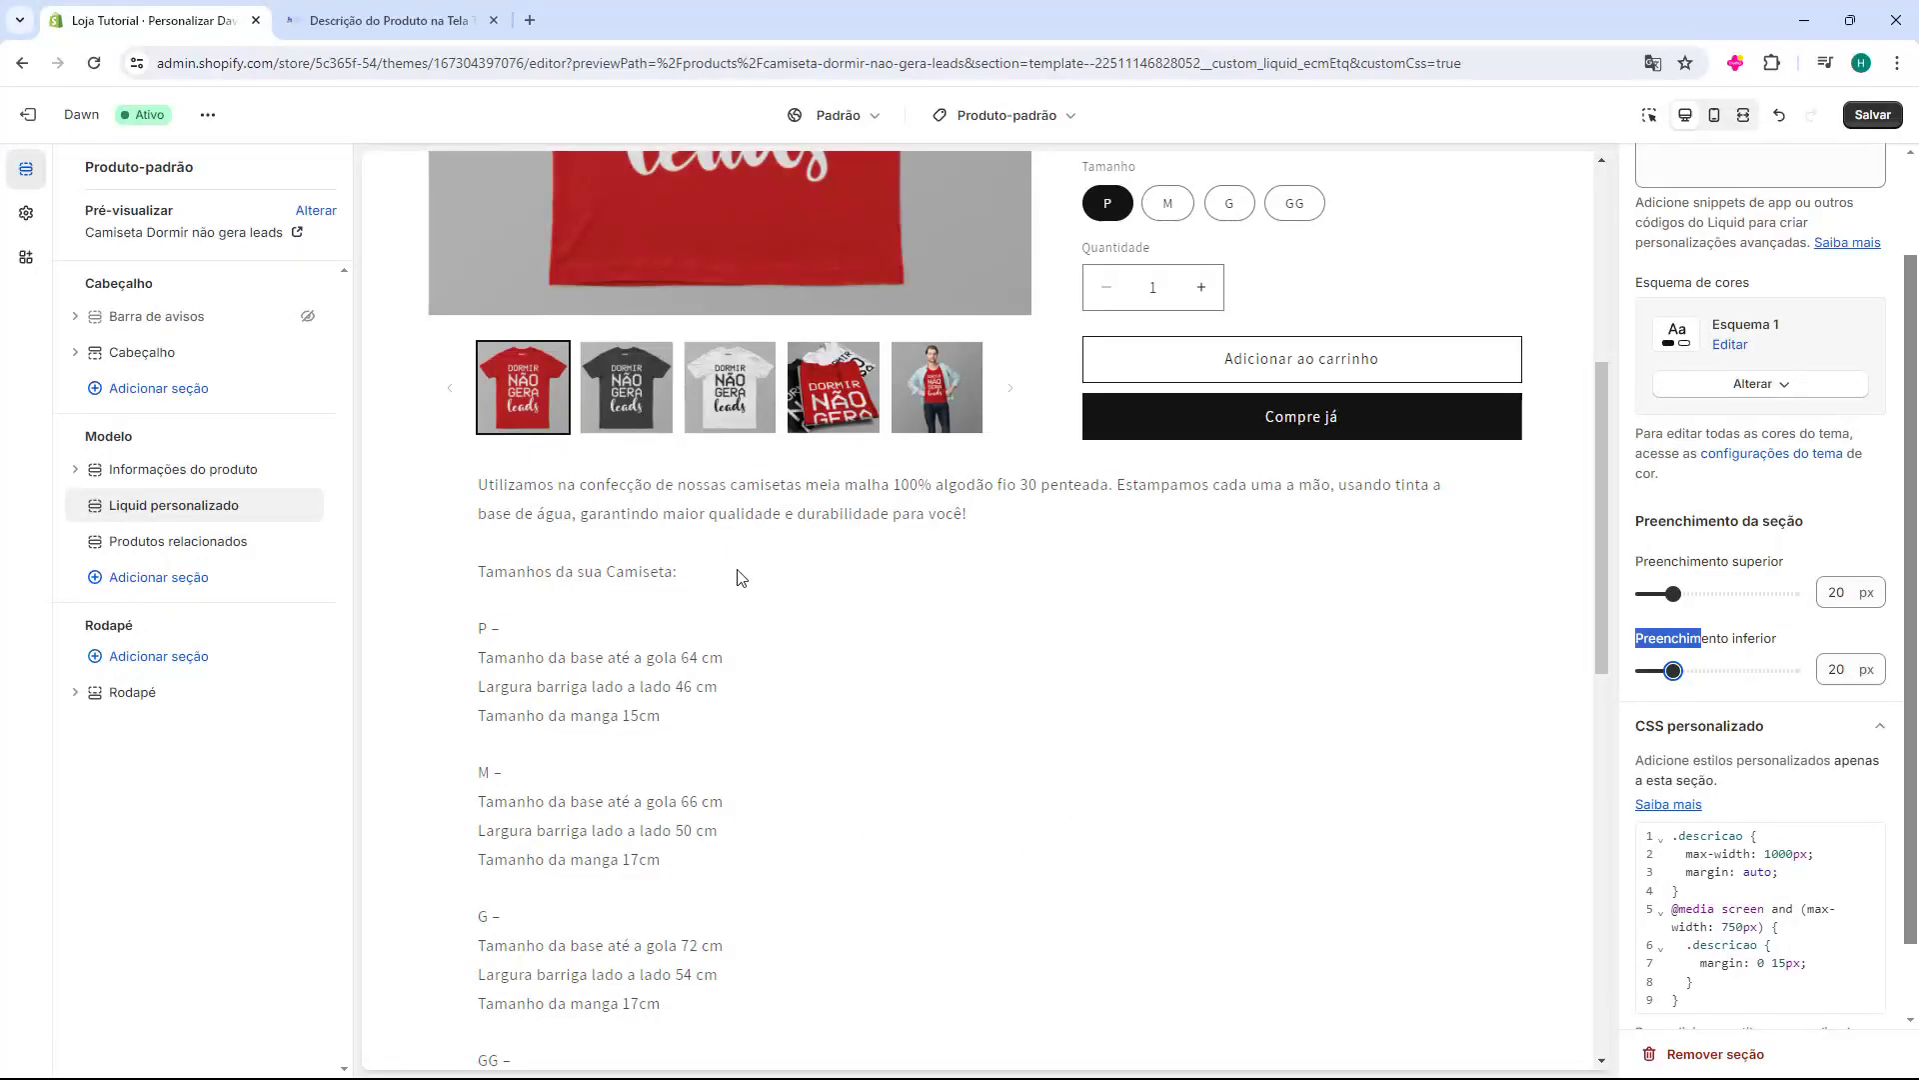
Switch the preview to the mobile view and examine how the product description is laid out.
click(1715, 120)
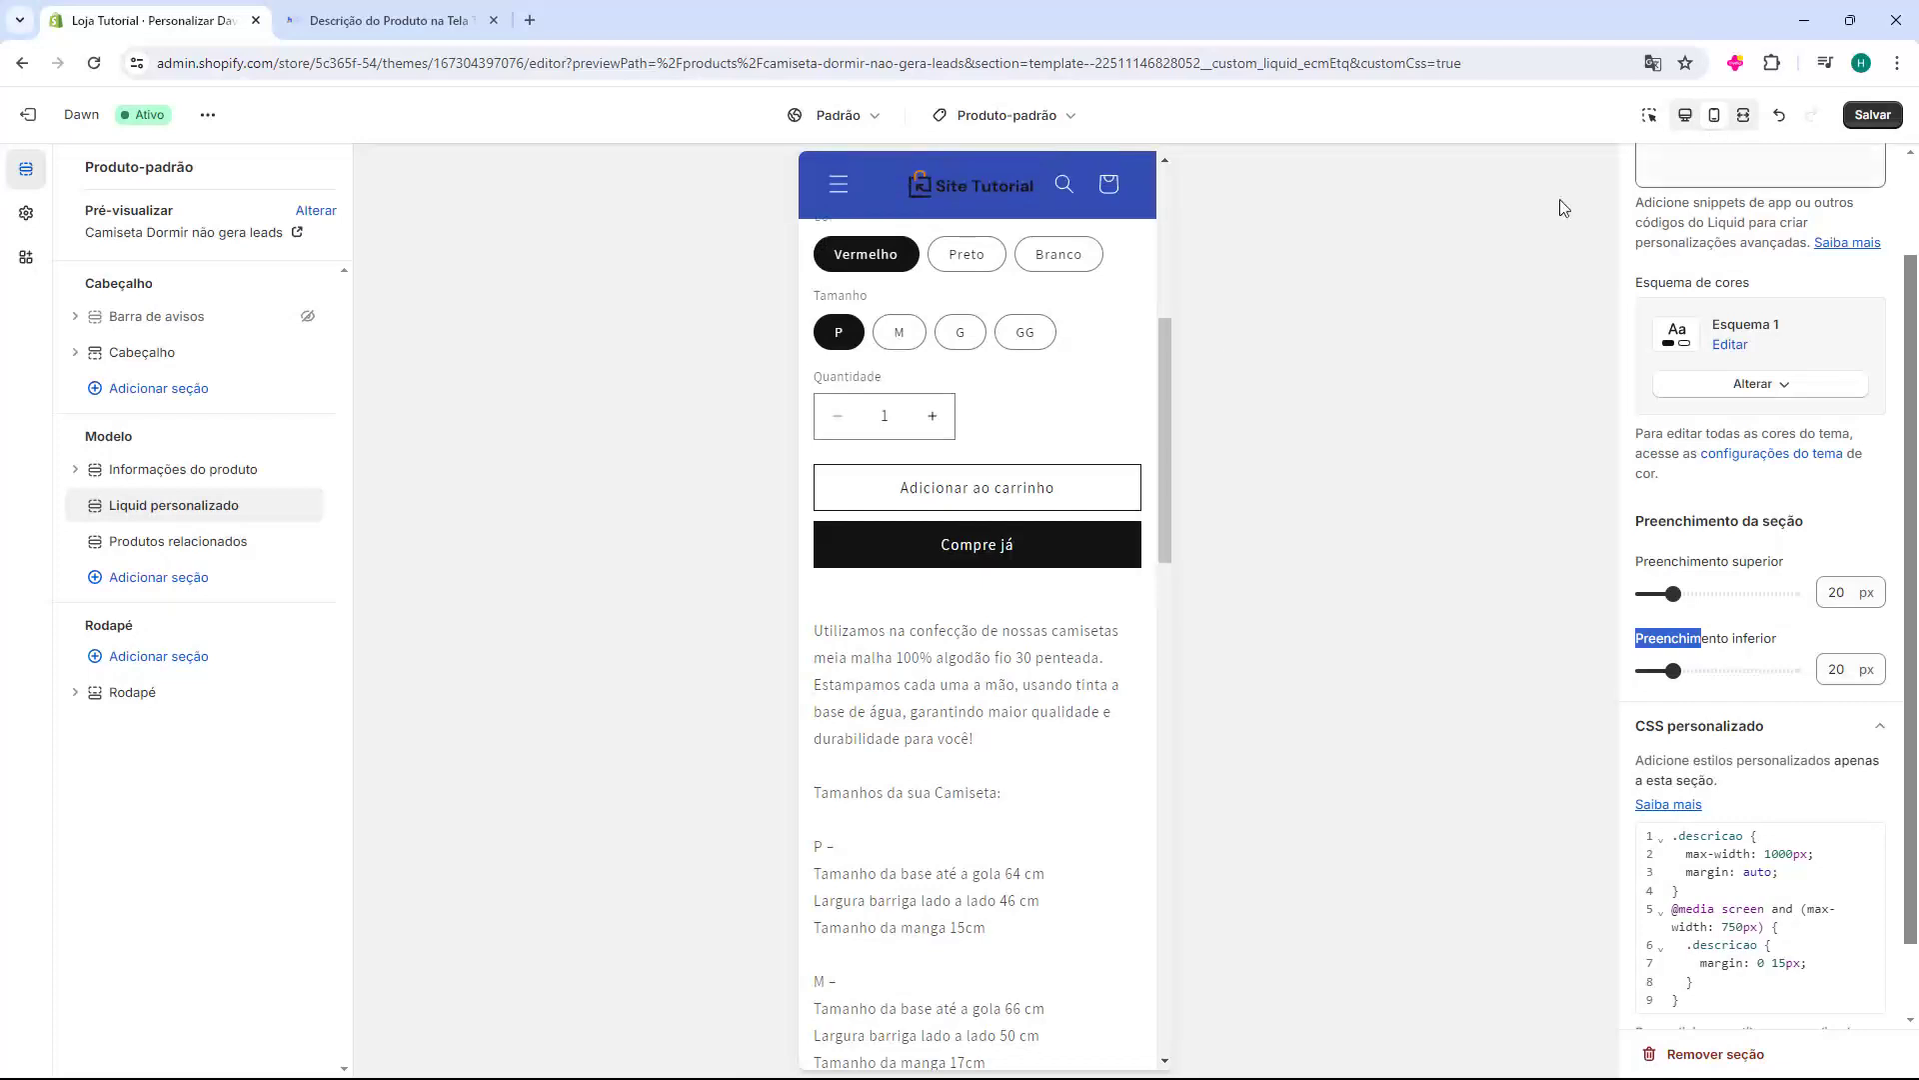
scroll(952, 477, down, 3)
scroll(953, 477, down, 4)
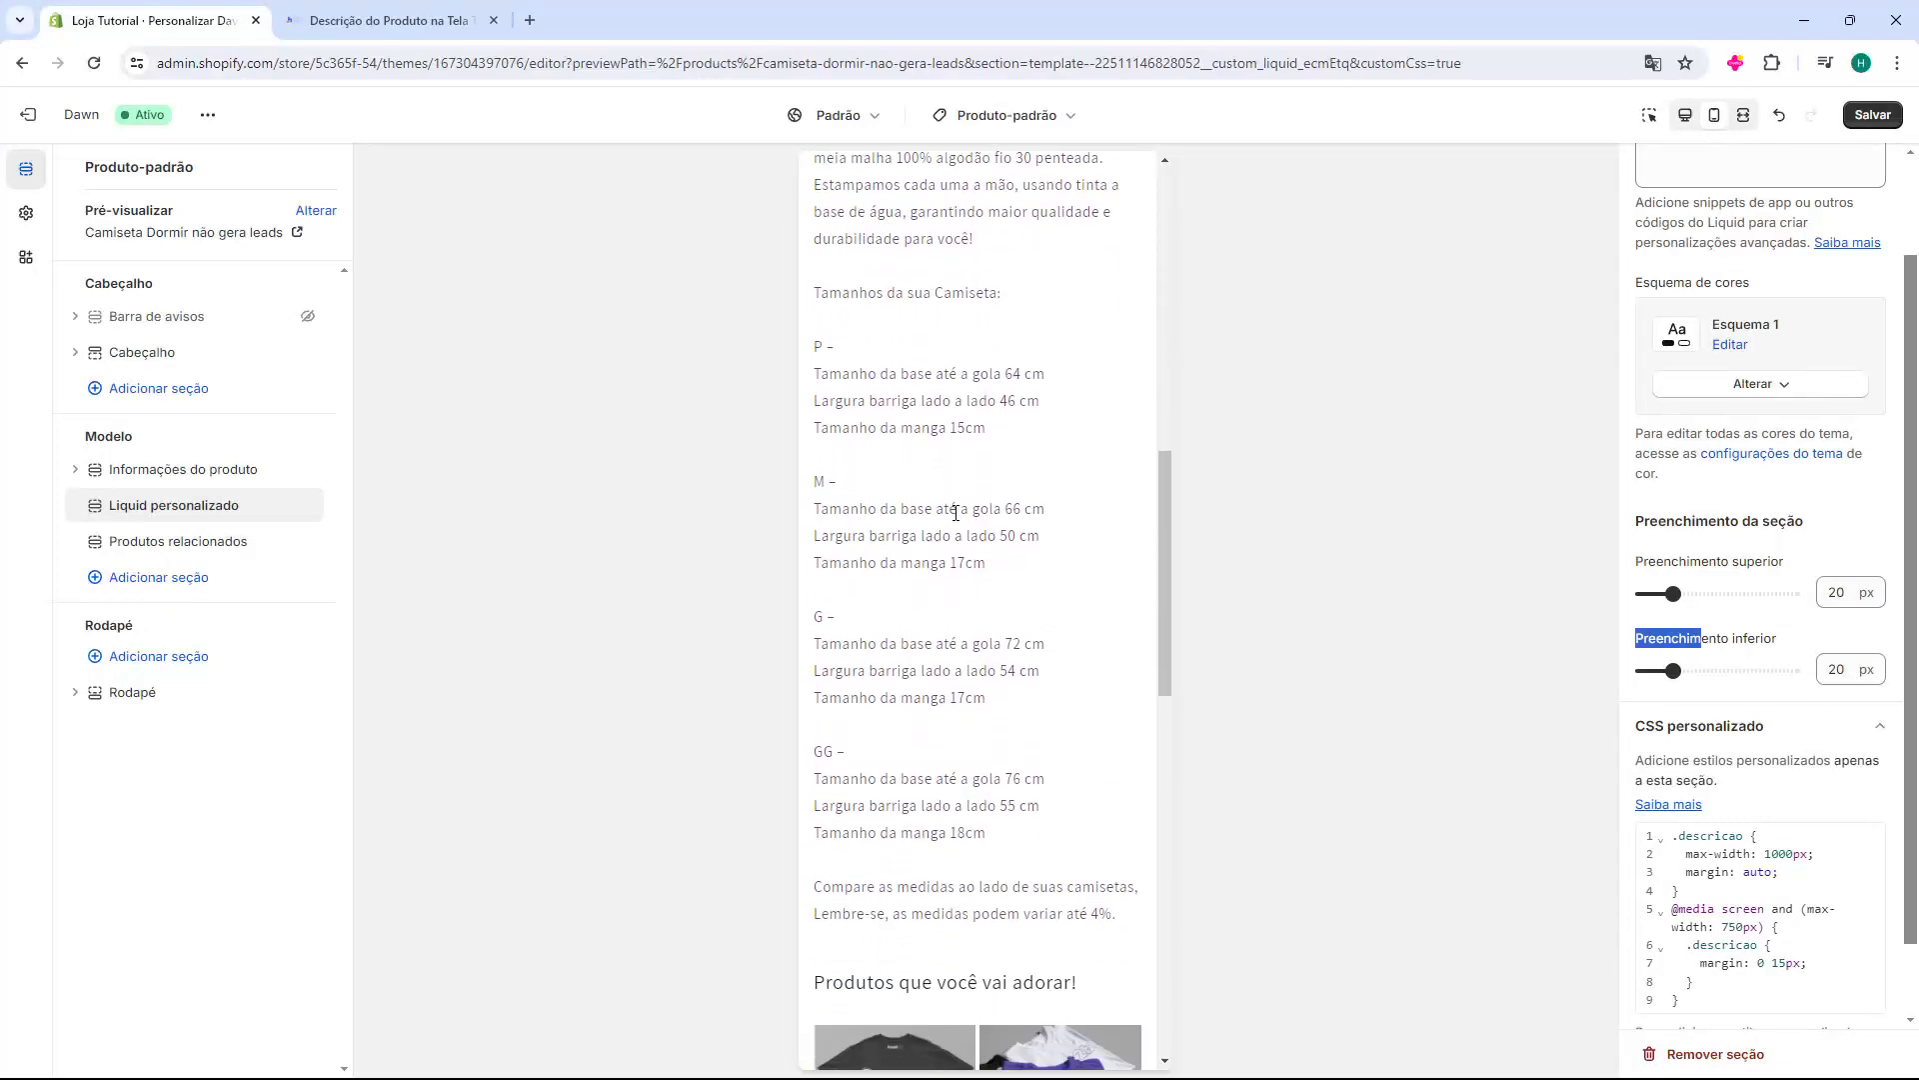
scroll(960, 540, up, 8)
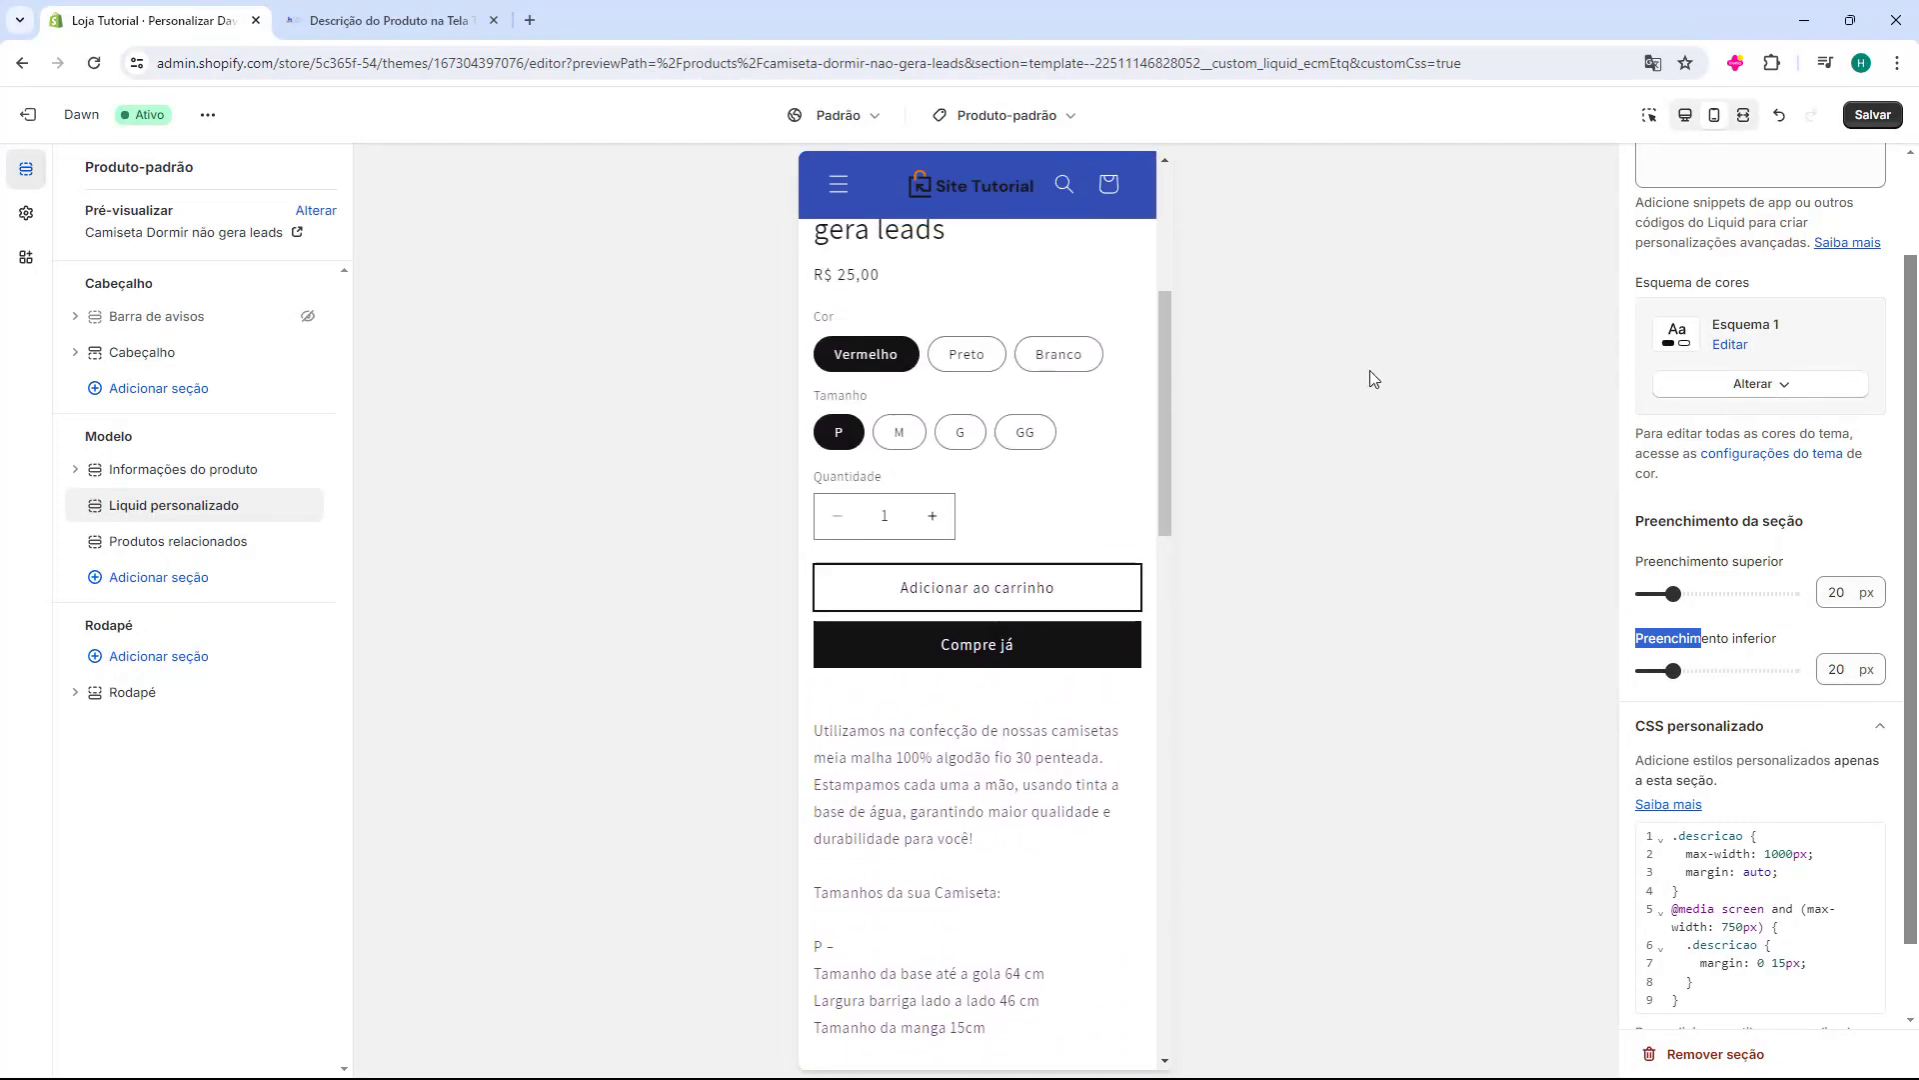
Return the preview to the desktop view, review the product page, and save the theme changes.
click(1686, 115)
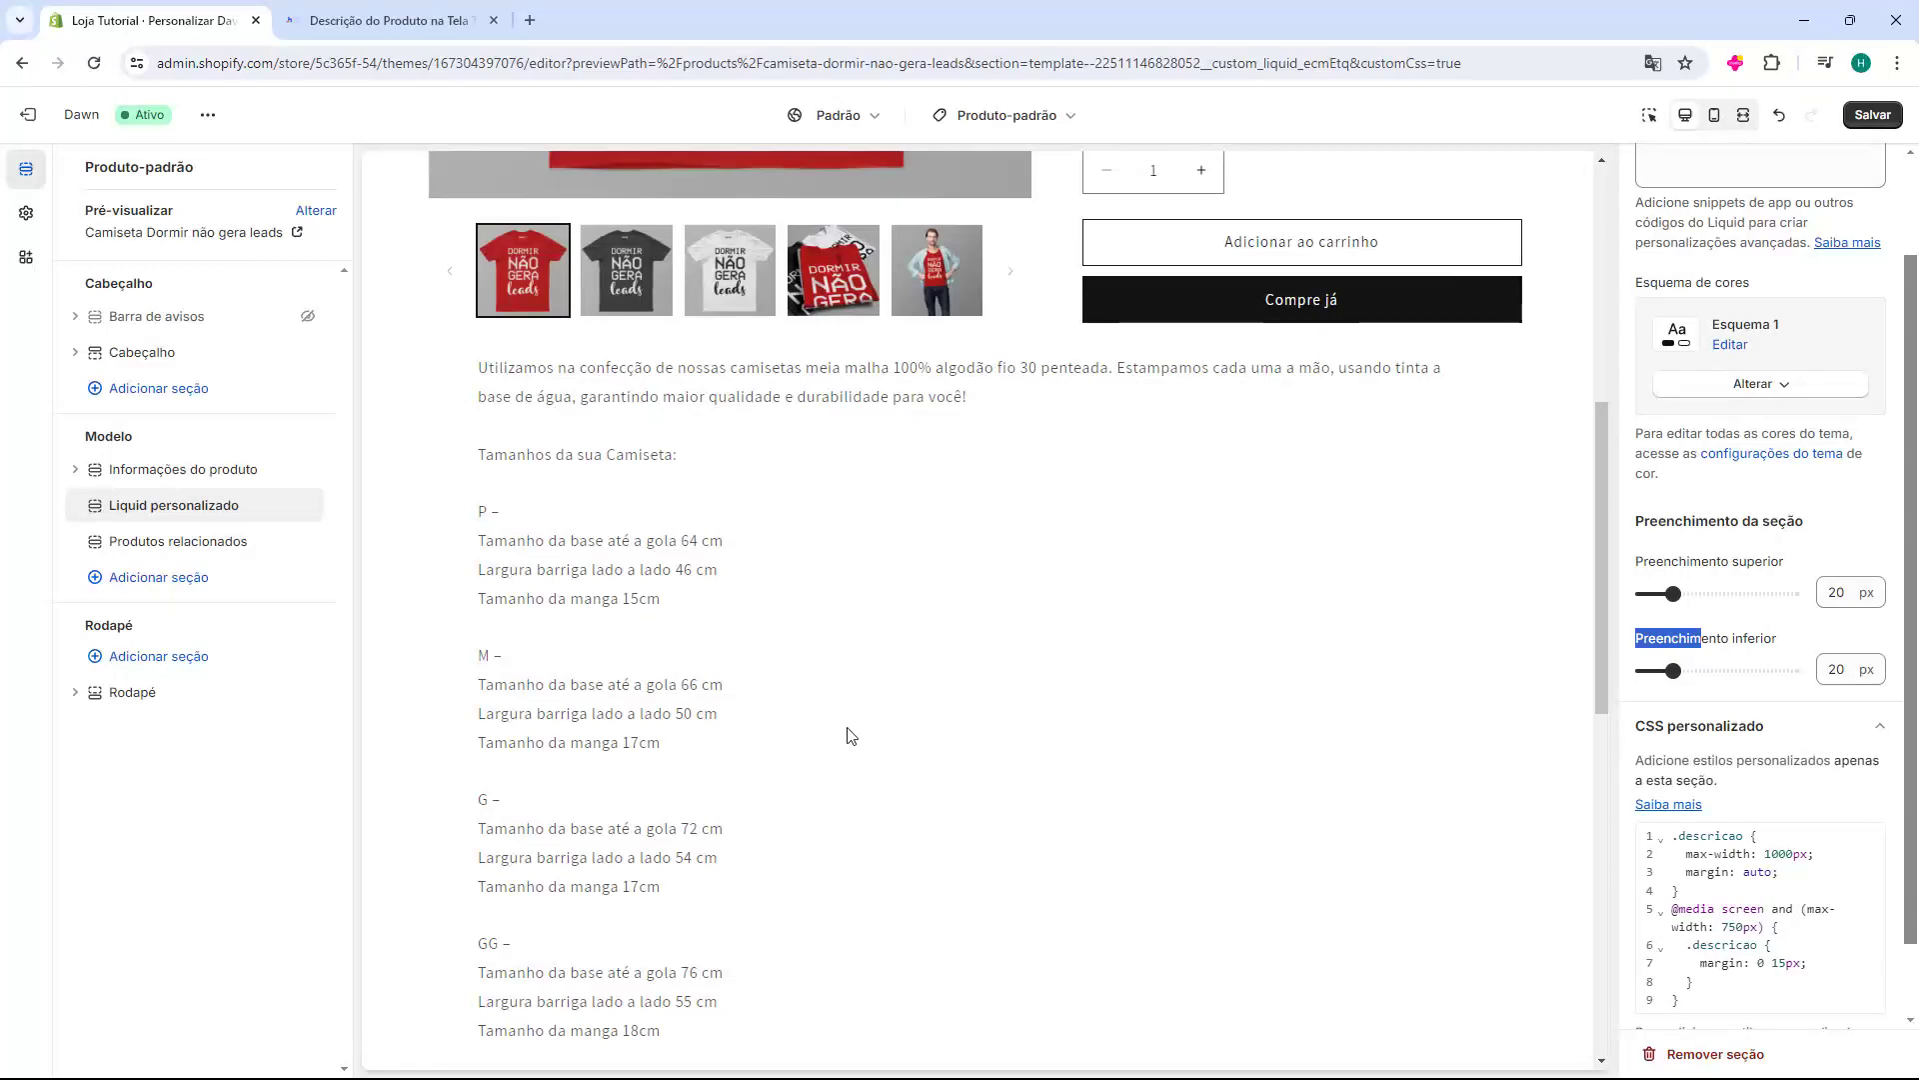
scroll(980, 729, up, 6)
scroll(945, 690, down, 4)
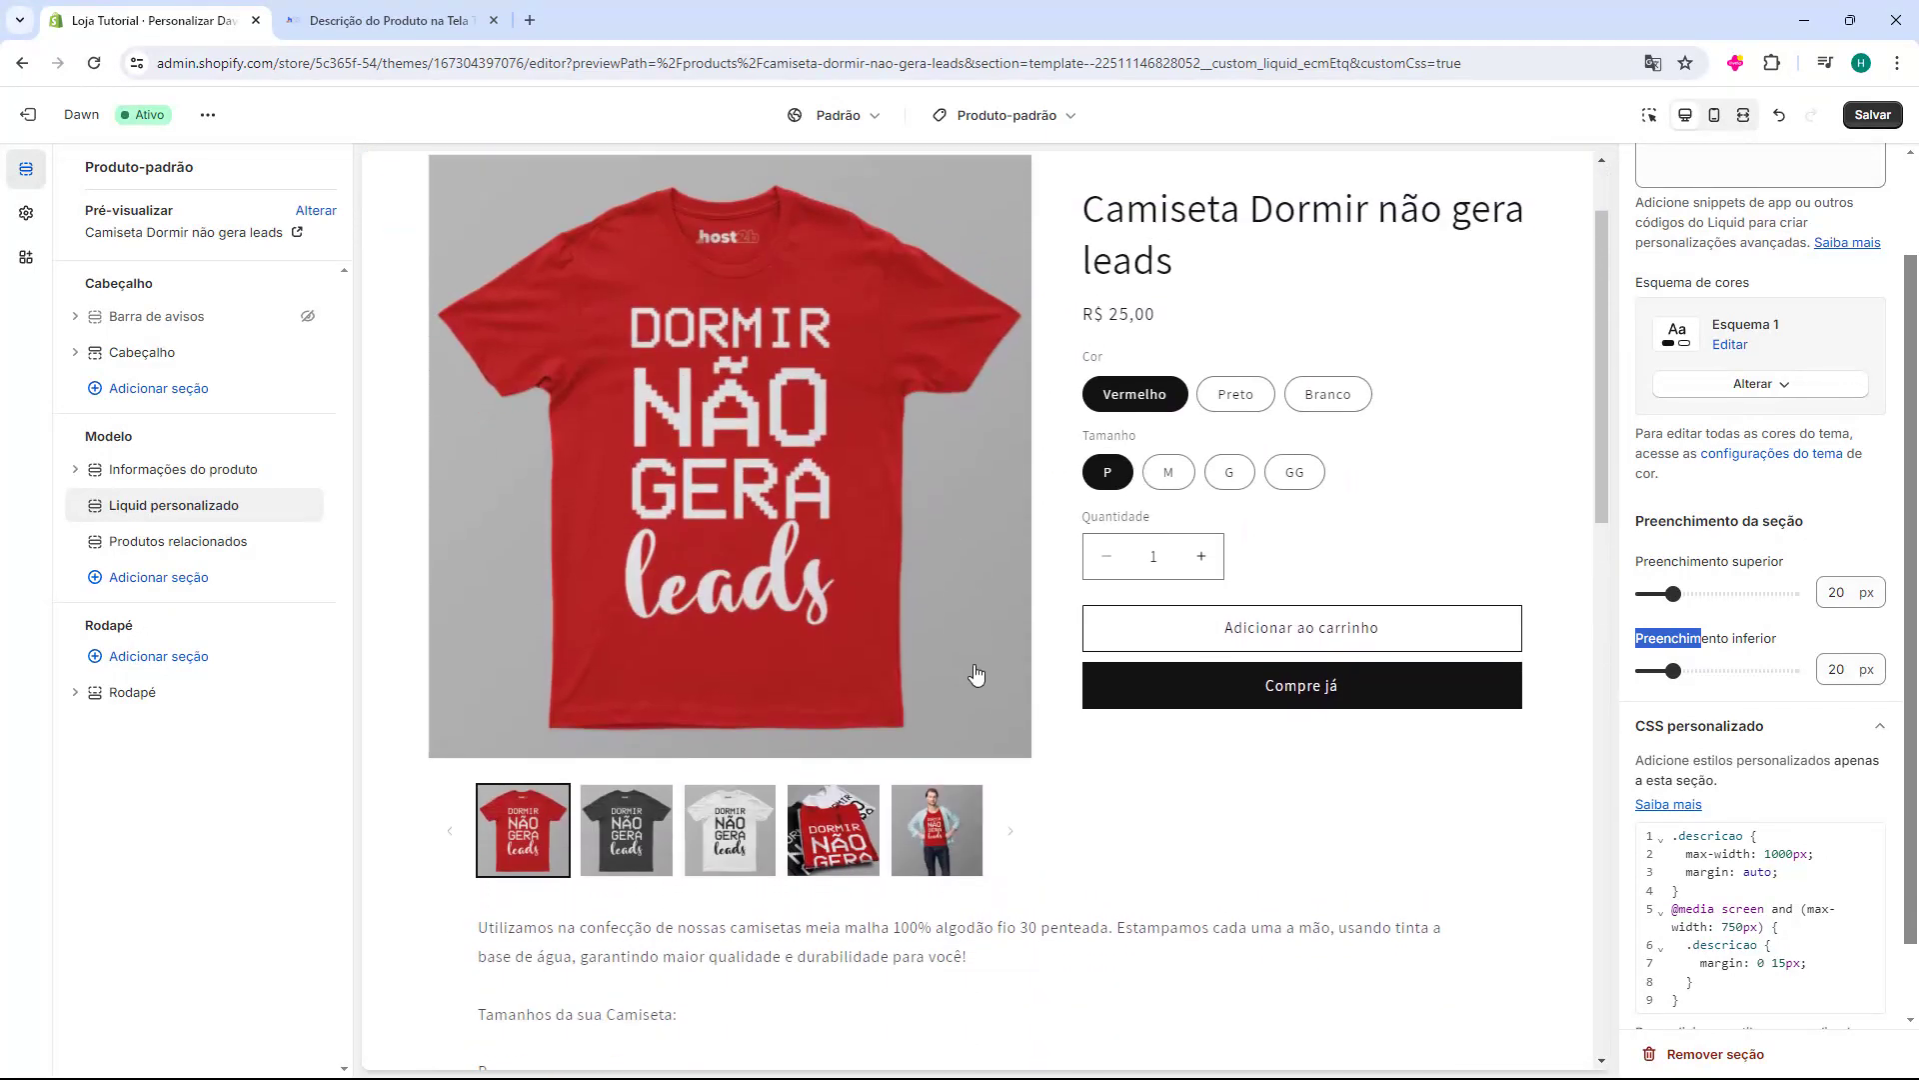
click(1871, 118)
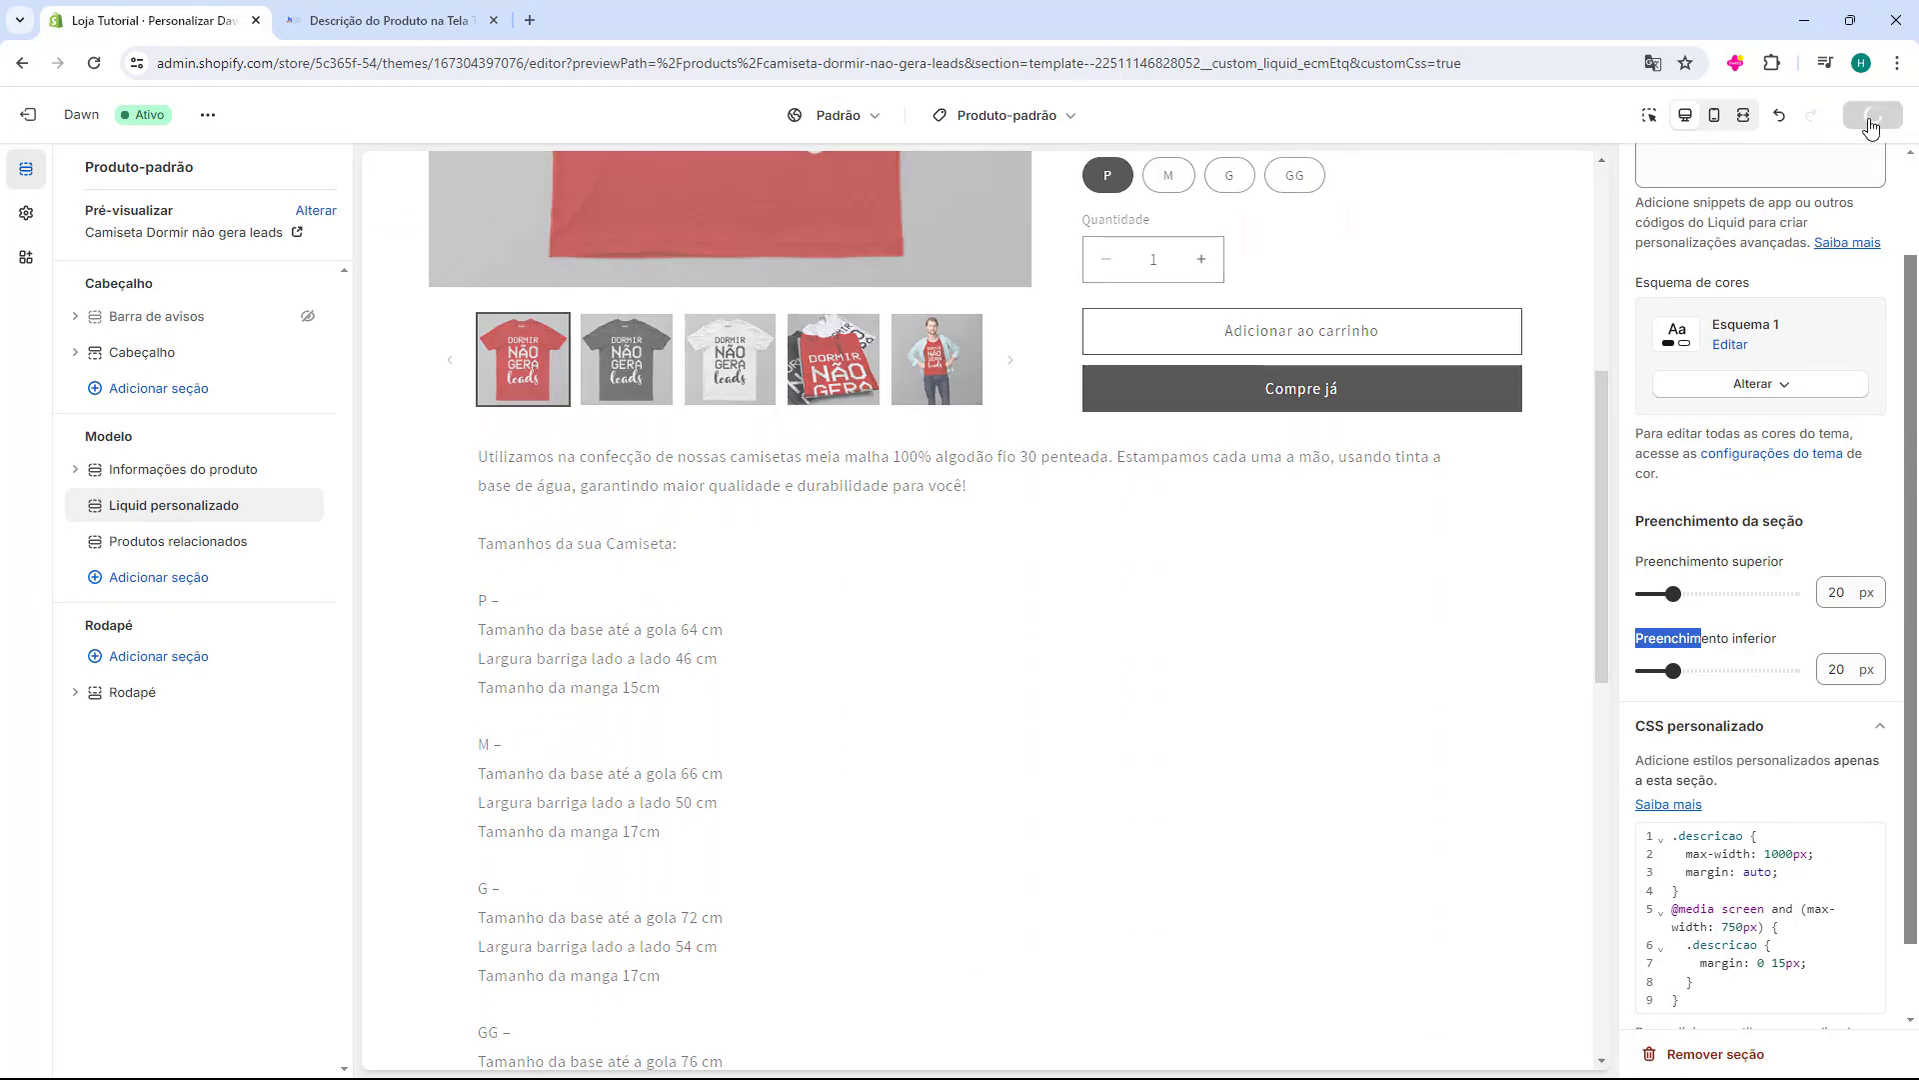